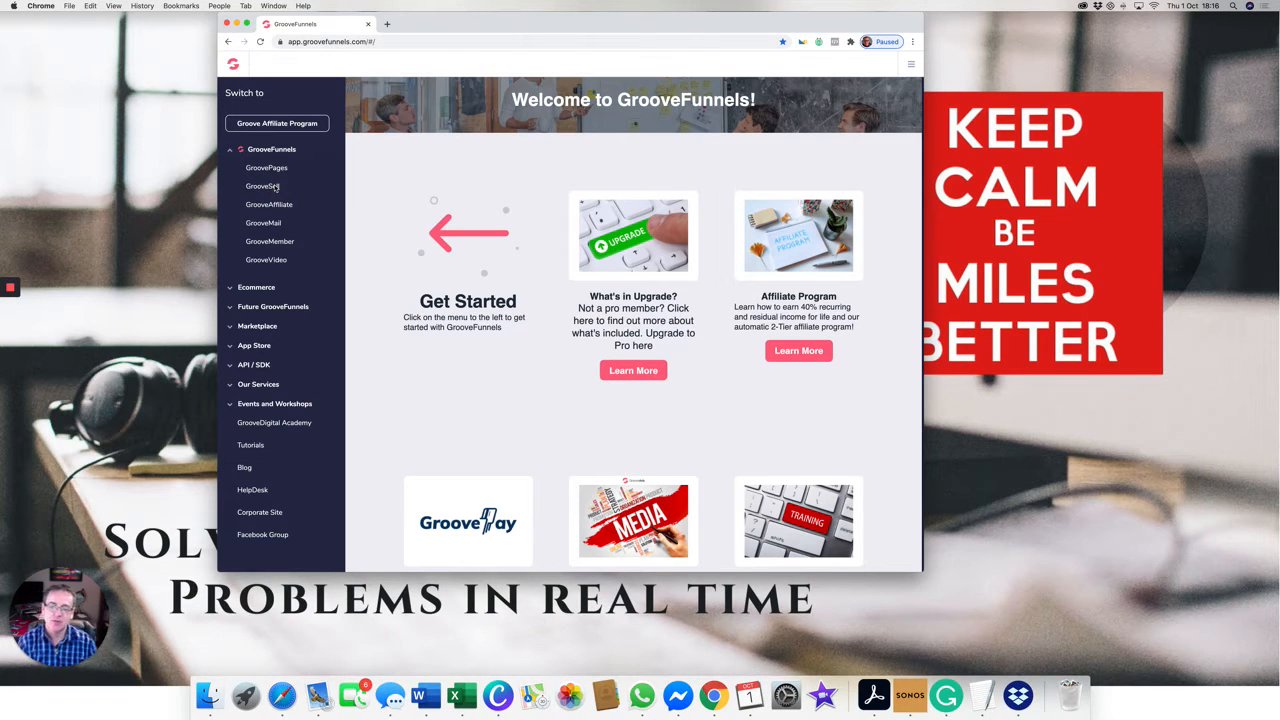
# - Open GrooveSell's product funnels and check which products the MilesBetter Business Brain funnel contains
pyautogui.click(275, 187)
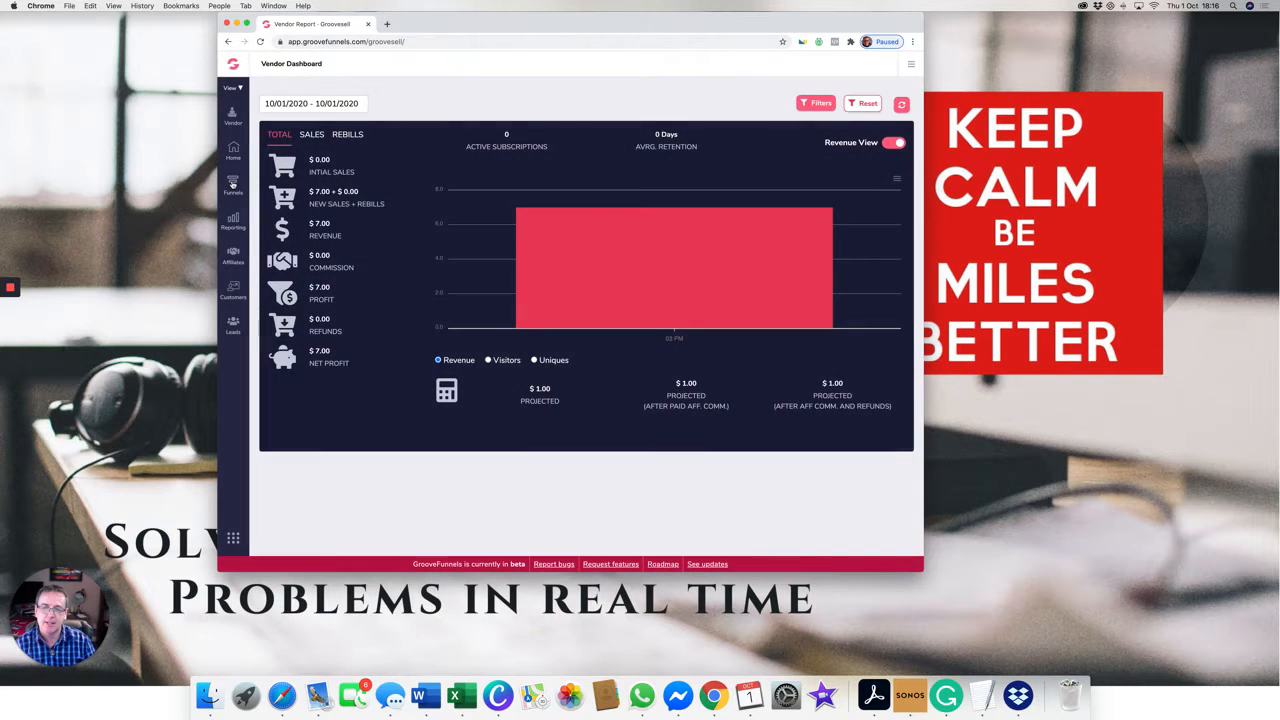
pyautogui.click(232, 184)
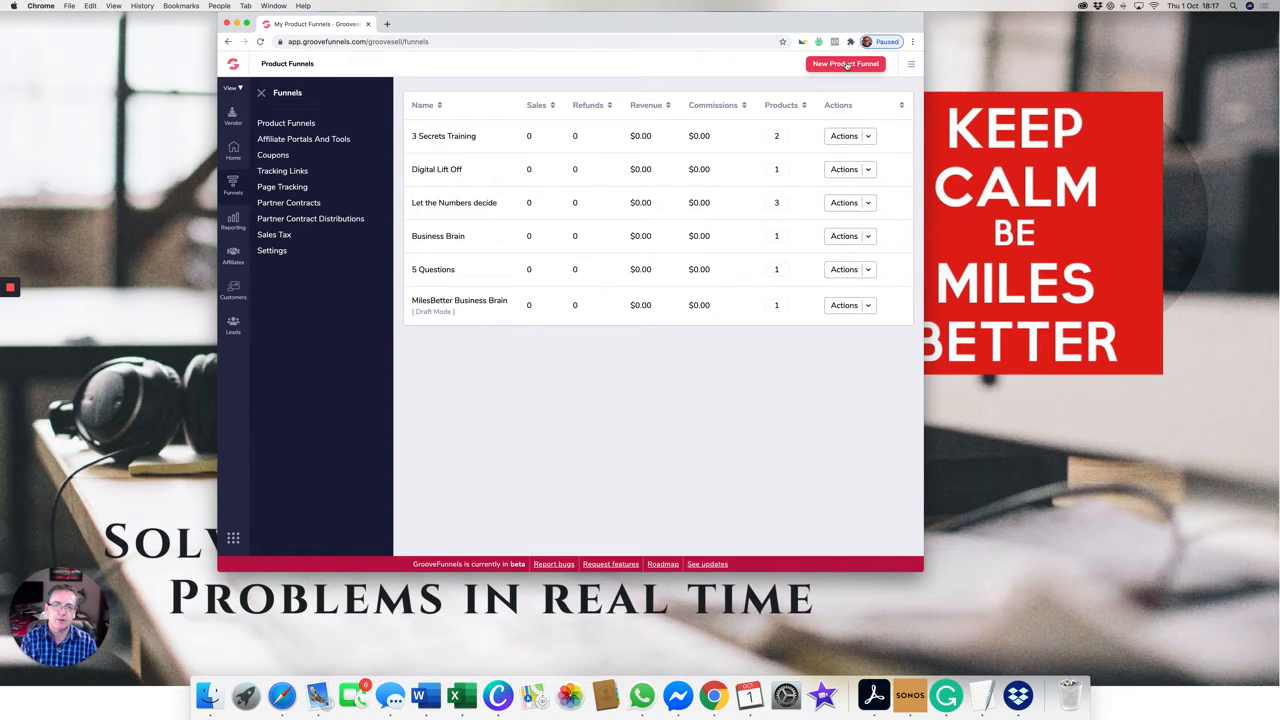
pyautogui.click(464, 302)
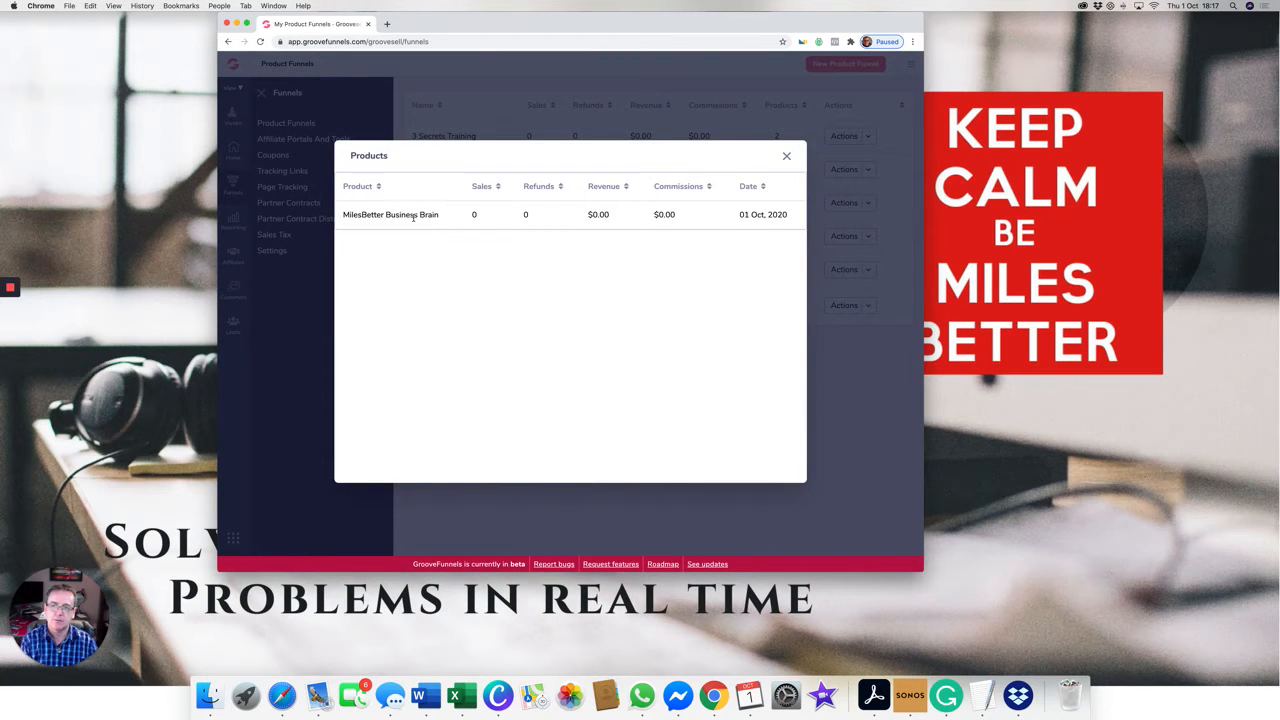
pyautogui.click(412, 216)
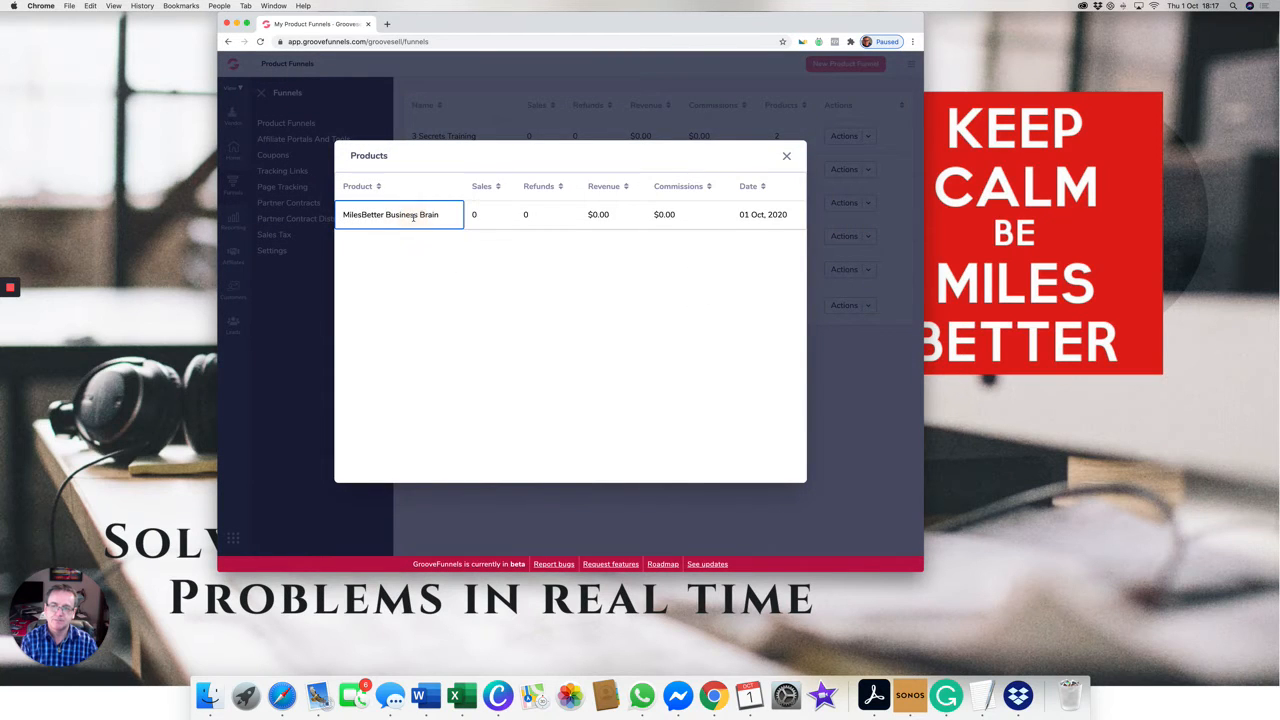
pyautogui.click(789, 158)
pyautogui.click(786, 156)
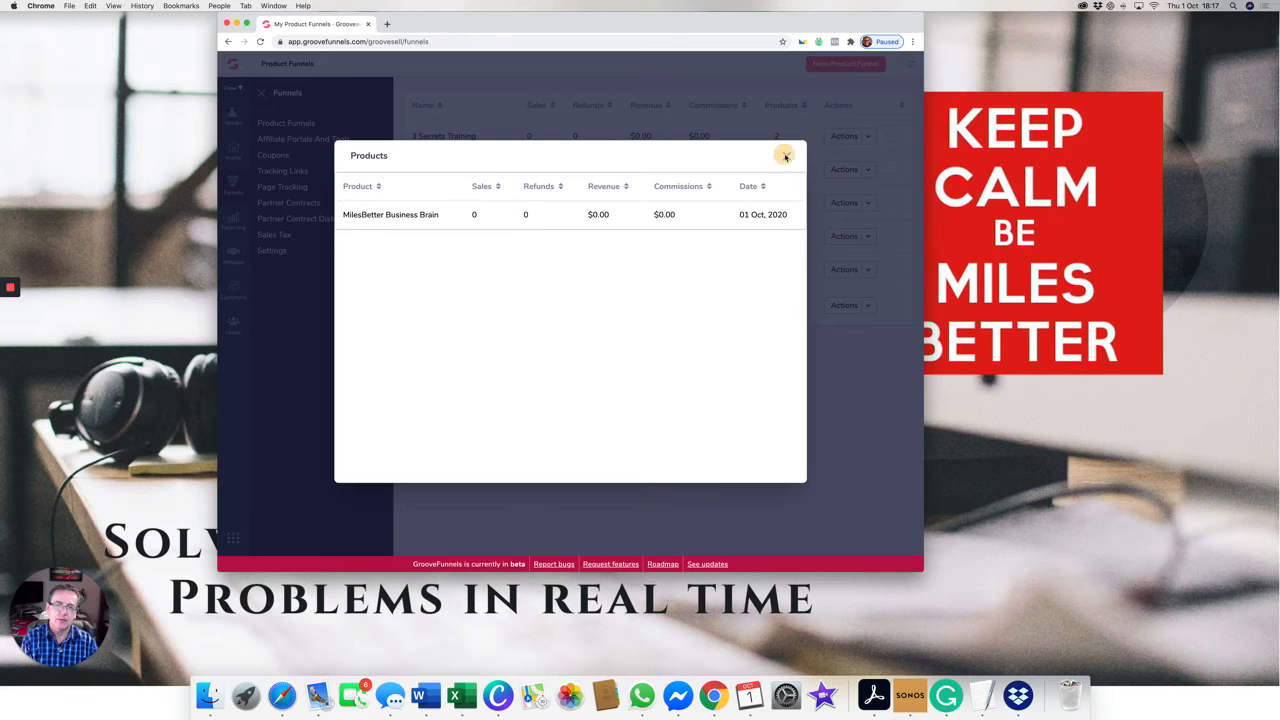
# - Open the MilesBetter Business Brain product for editing from its draft funnel's product management
pyautogui.click(868, 305)
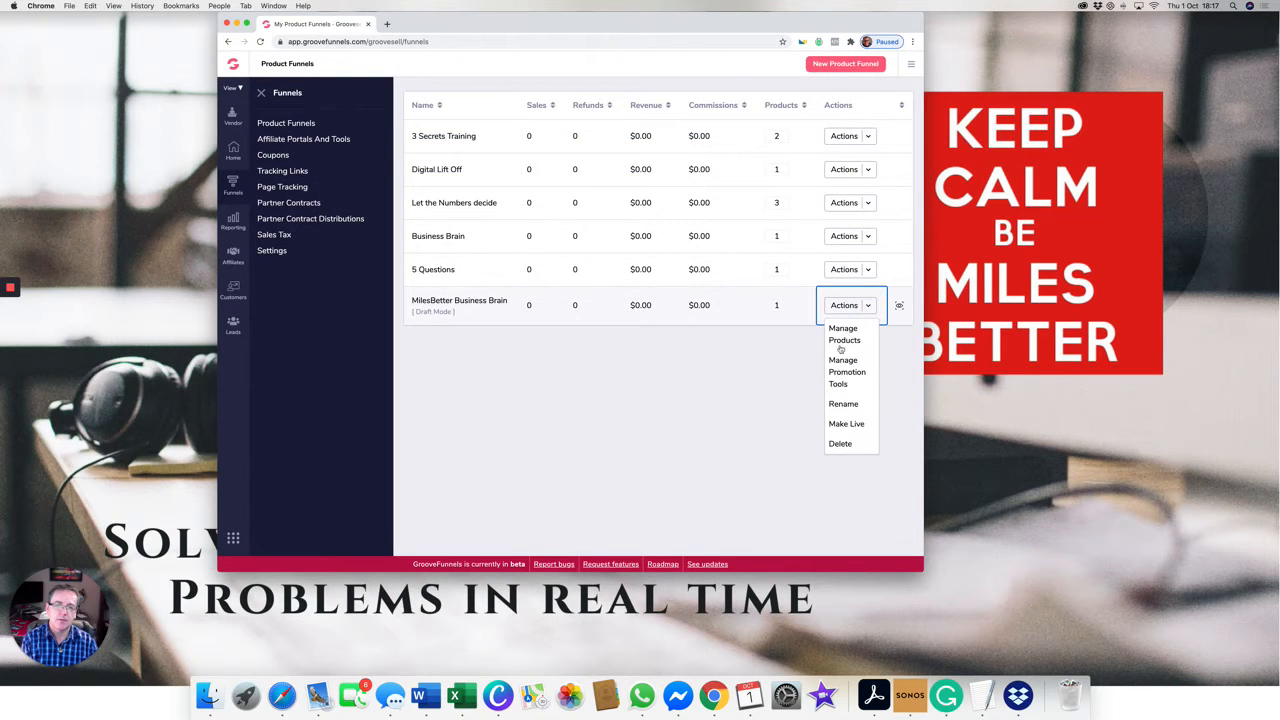
pyautogui.click(844, 340)
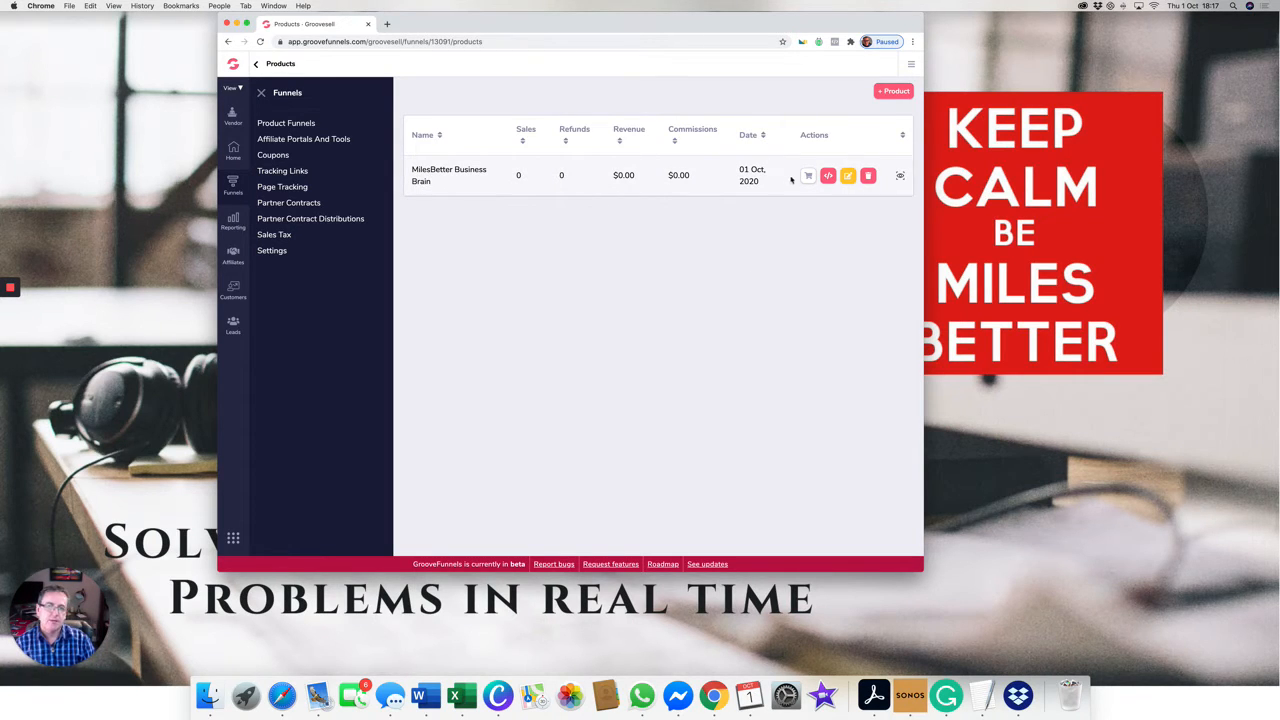
pyautogui.click(848, 177)
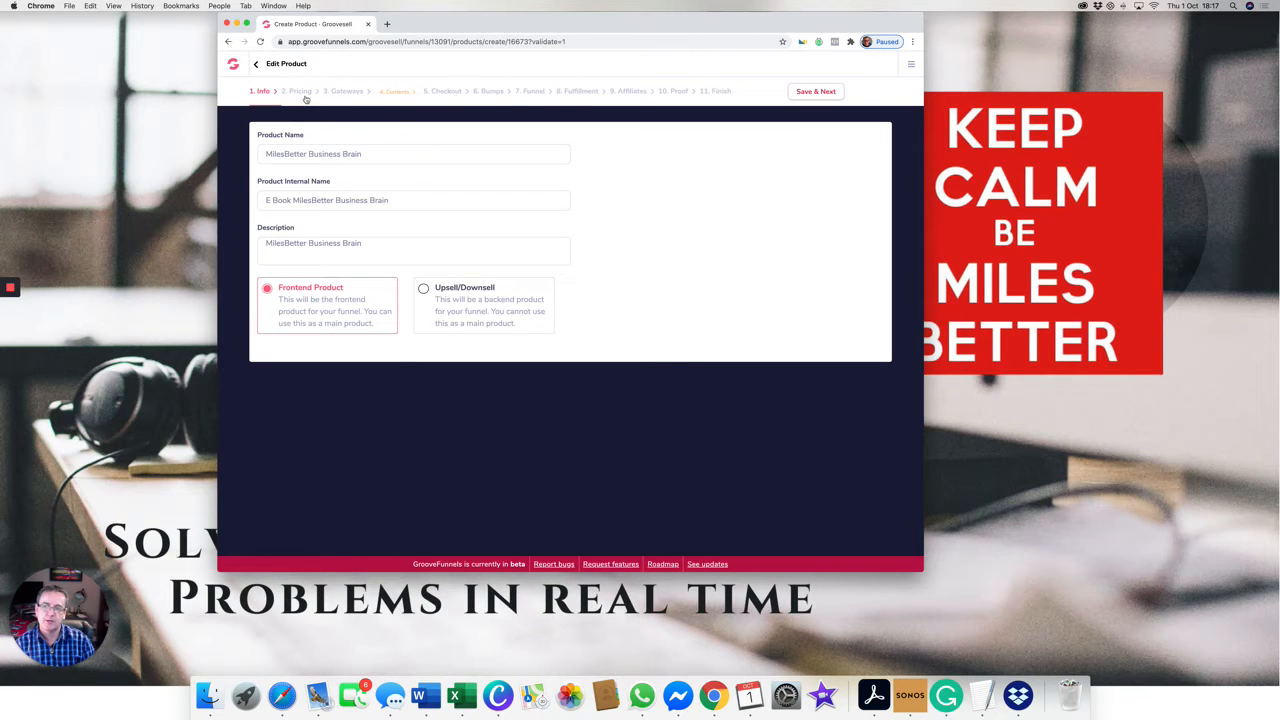
# - Save the product's existing info and pricing stages and continue to the payment gateways
pyautogui.click(823, 95)
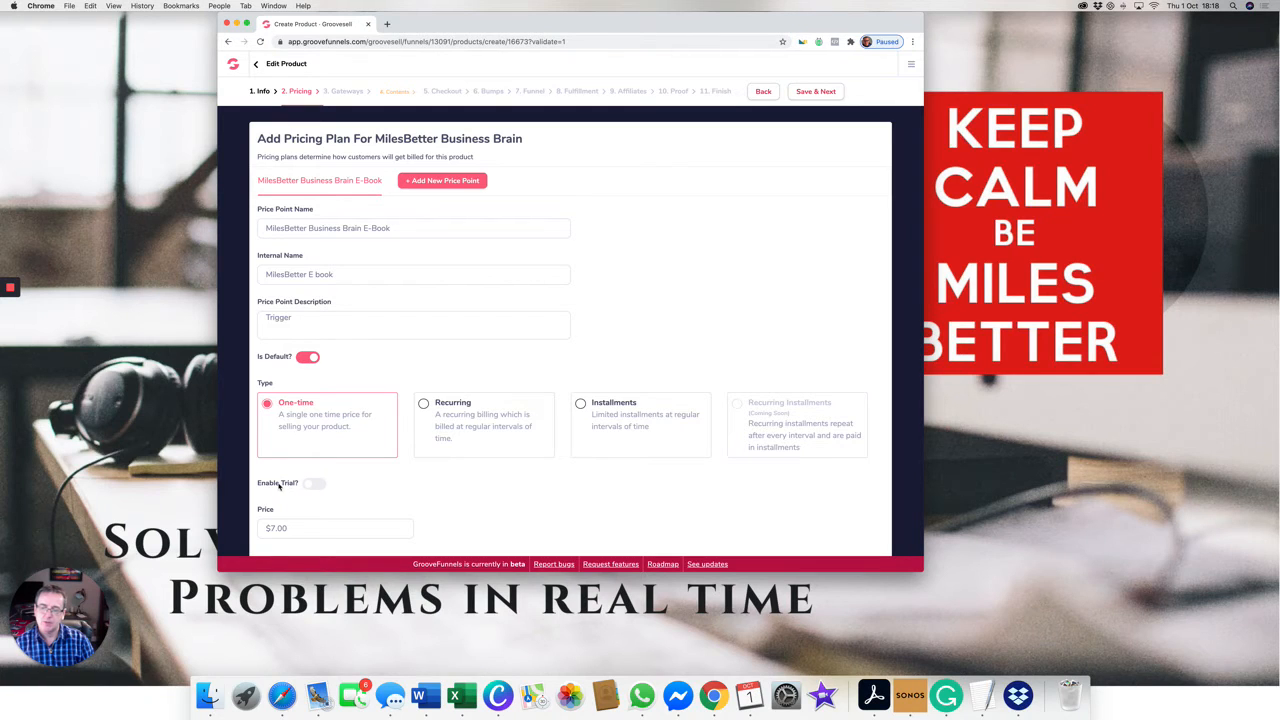
pyautogui.click(289, 527)
pyautogui.click(809, 95)
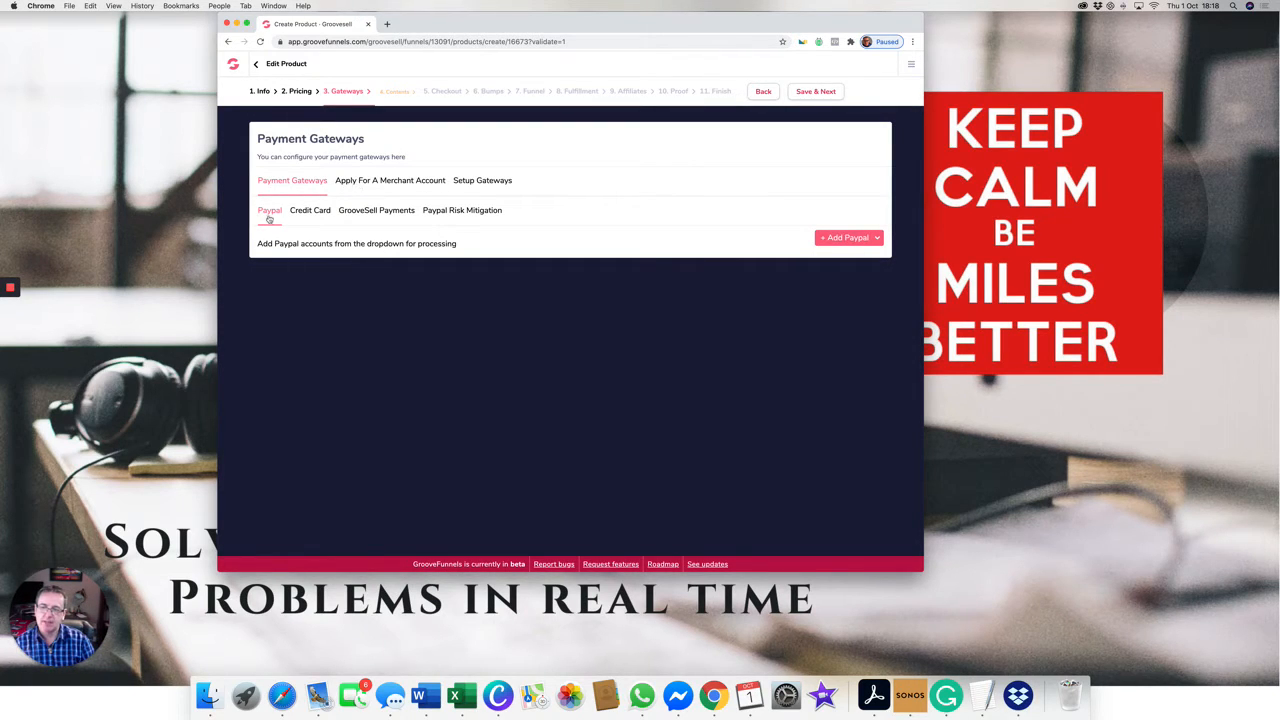
# - Add the Miles Better Live PayPal account as a payment gateway and set its share to 100
pyautogui.click(838, 240)
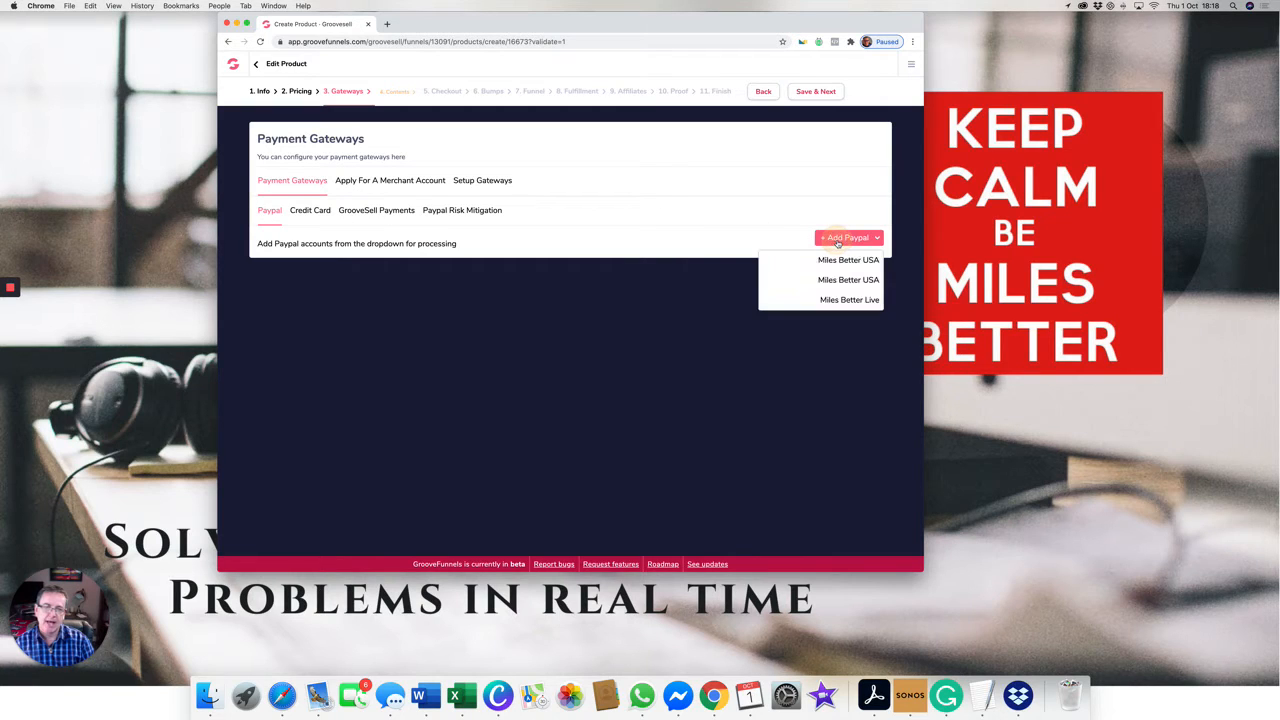
pyautogui.click(842, 300)
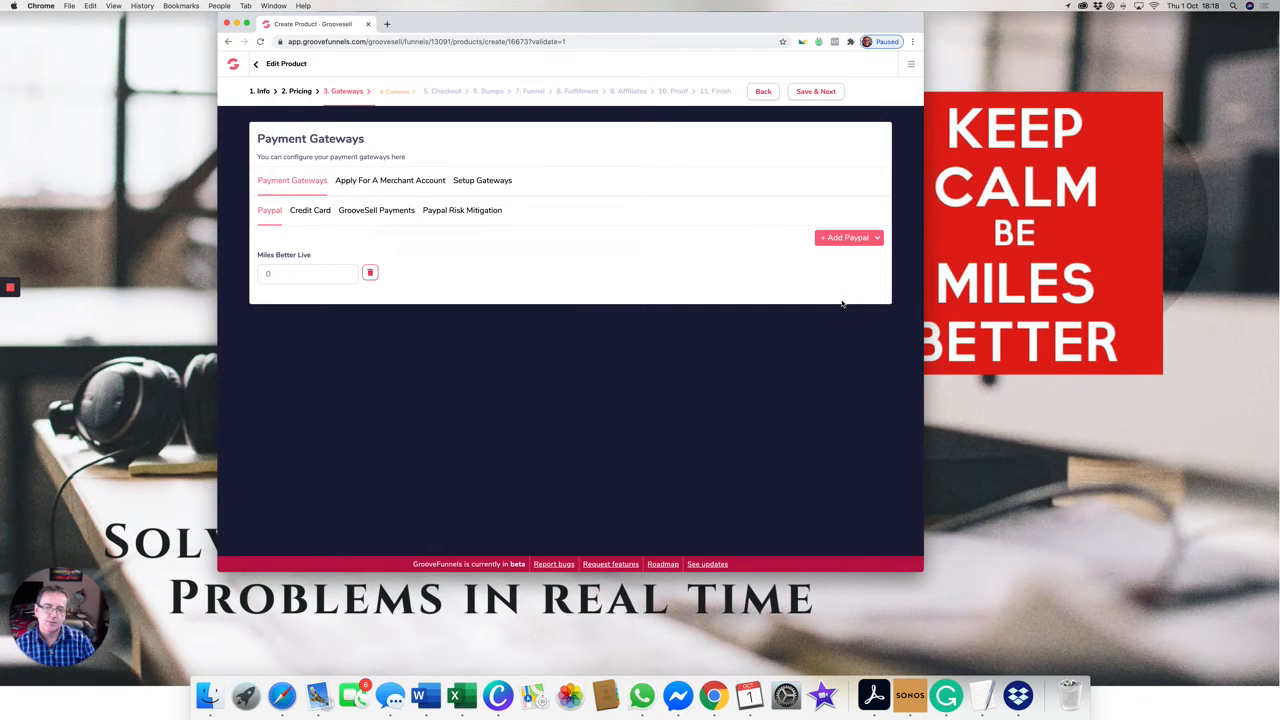
pyautogui.click(275, 272)
pyautogui.doubleClick(275, 273)
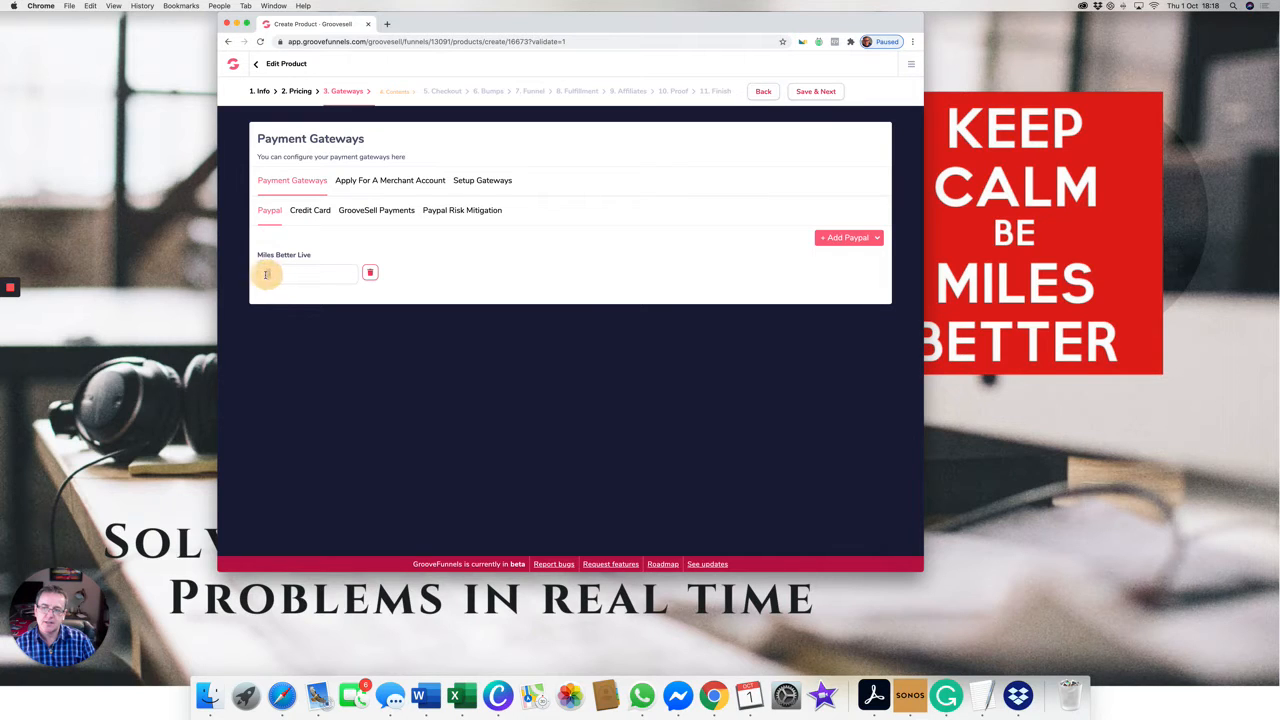
pyautogui.write('100')
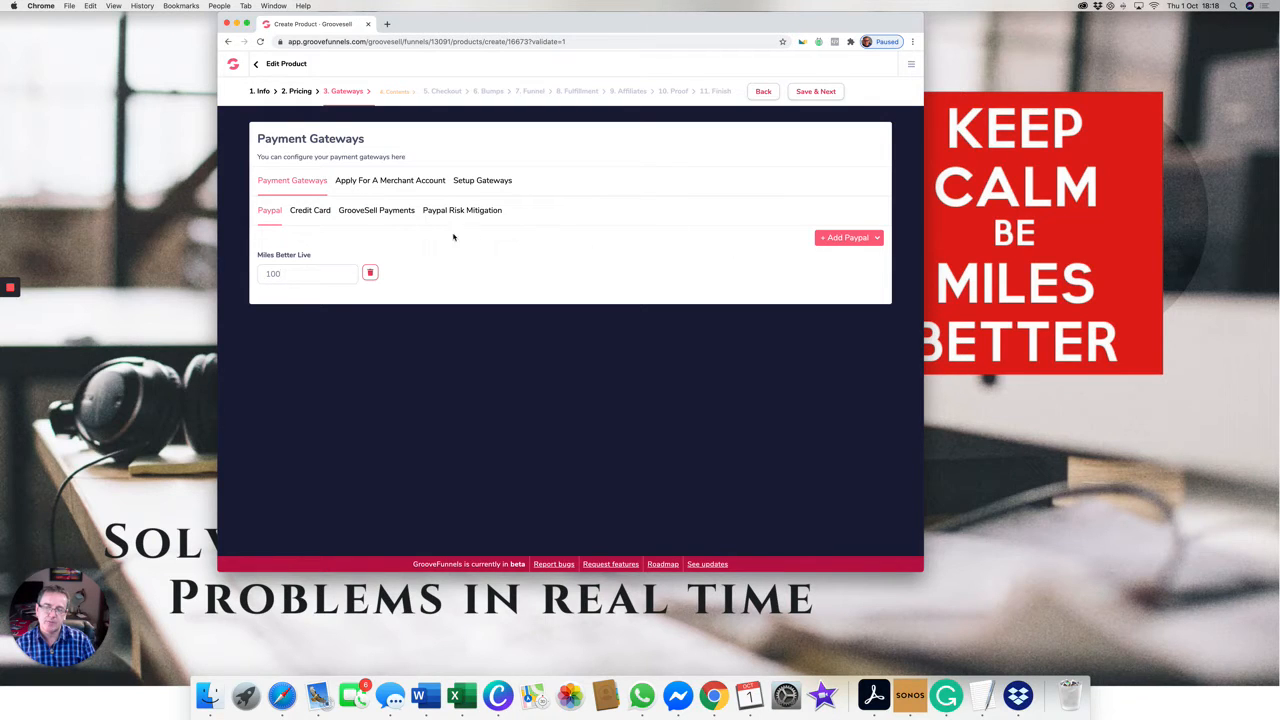
# - Review the merchant account offer and the configured gateways, and save the gateway stage to reach the product contents
pyautogui.click(418, 184)
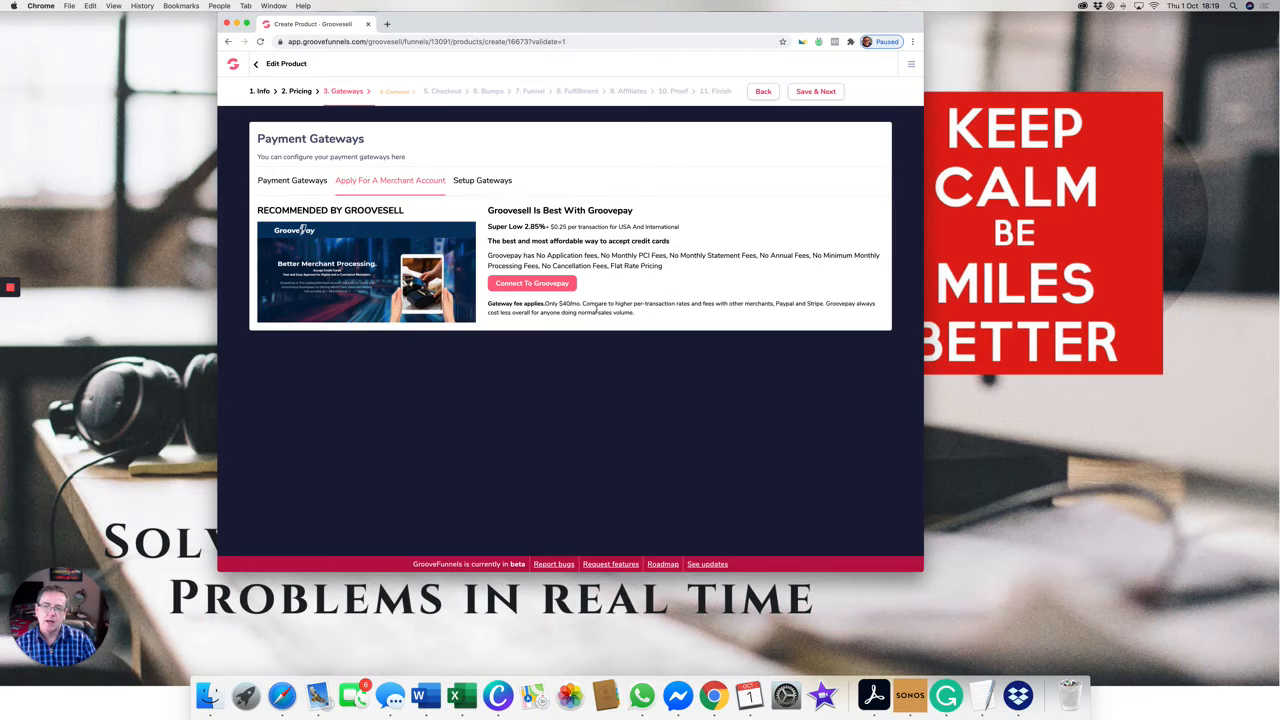
pyautogui.click(472, 180)
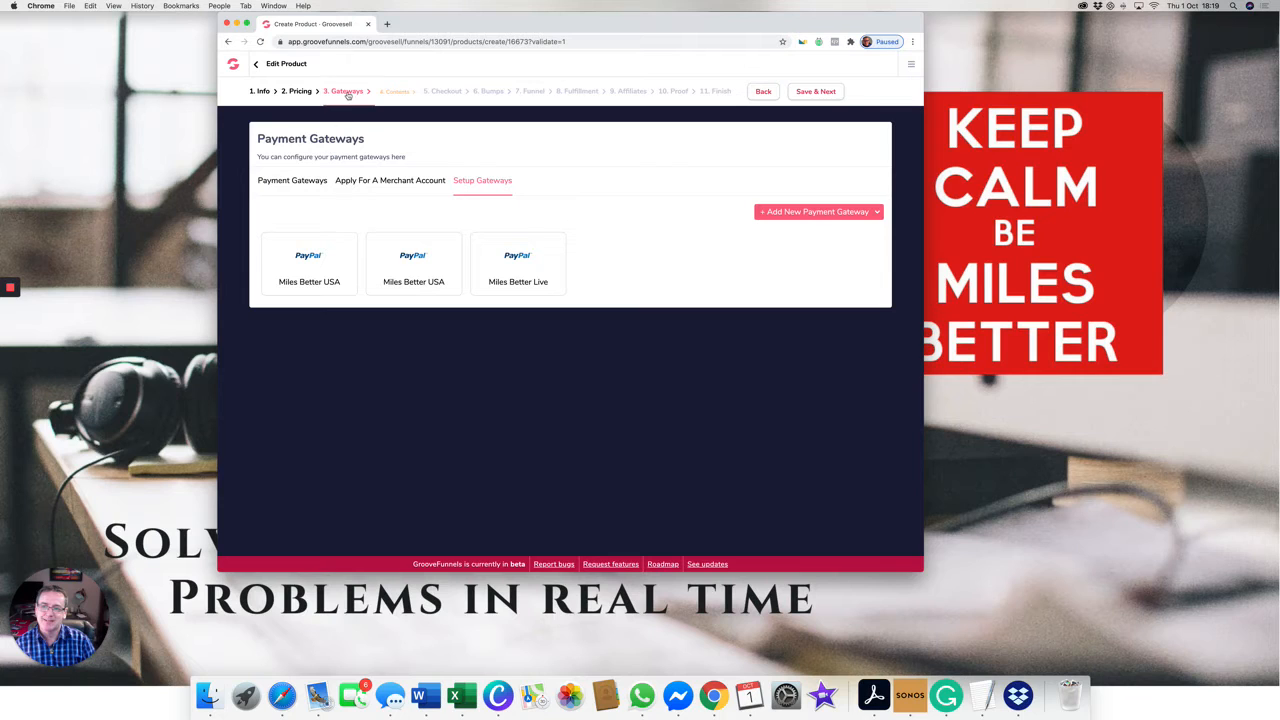
pyautogui.click(803, 94)
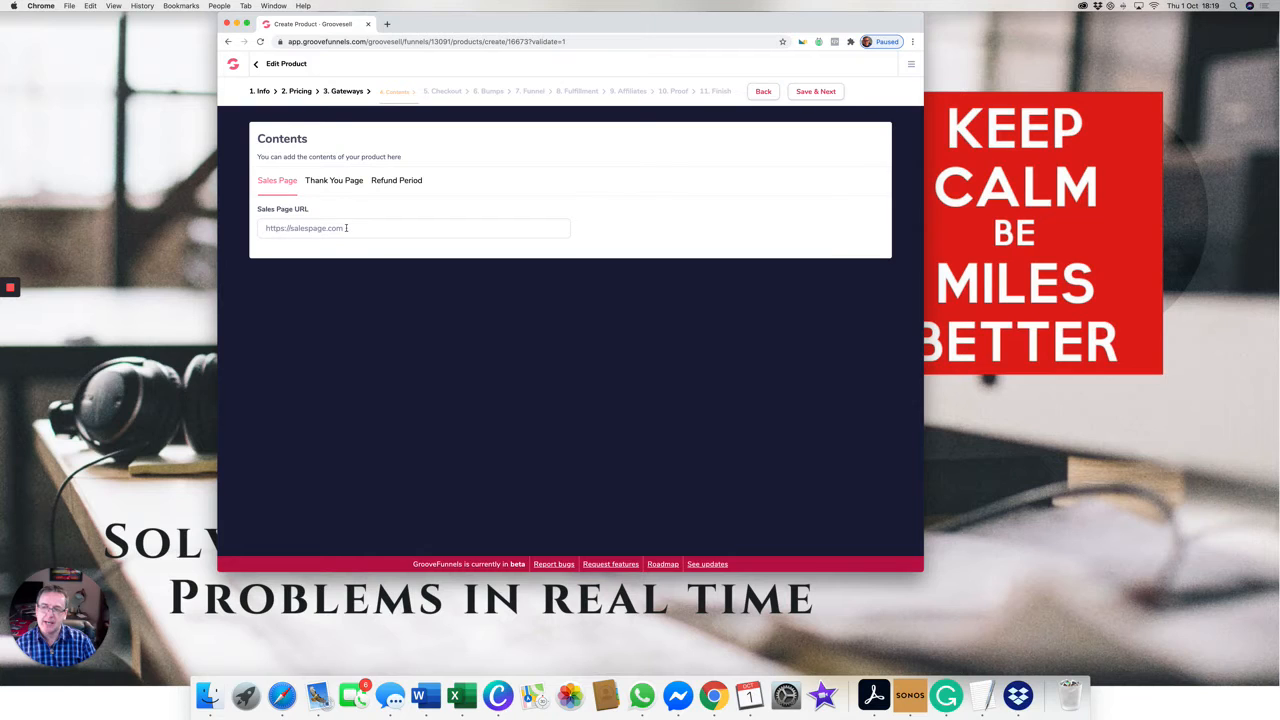
pyautogui.moveTo(350, 228); pyautogui.dragTo(260, 228)
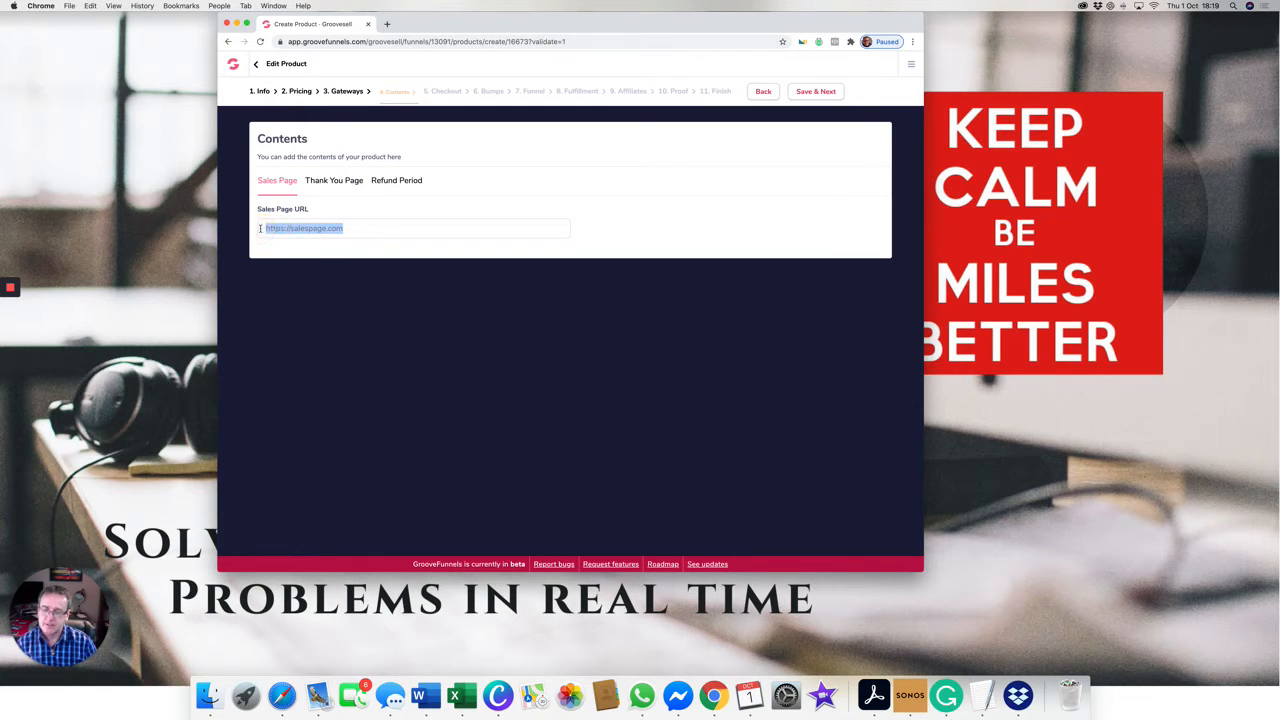
pyautogui.write('https')
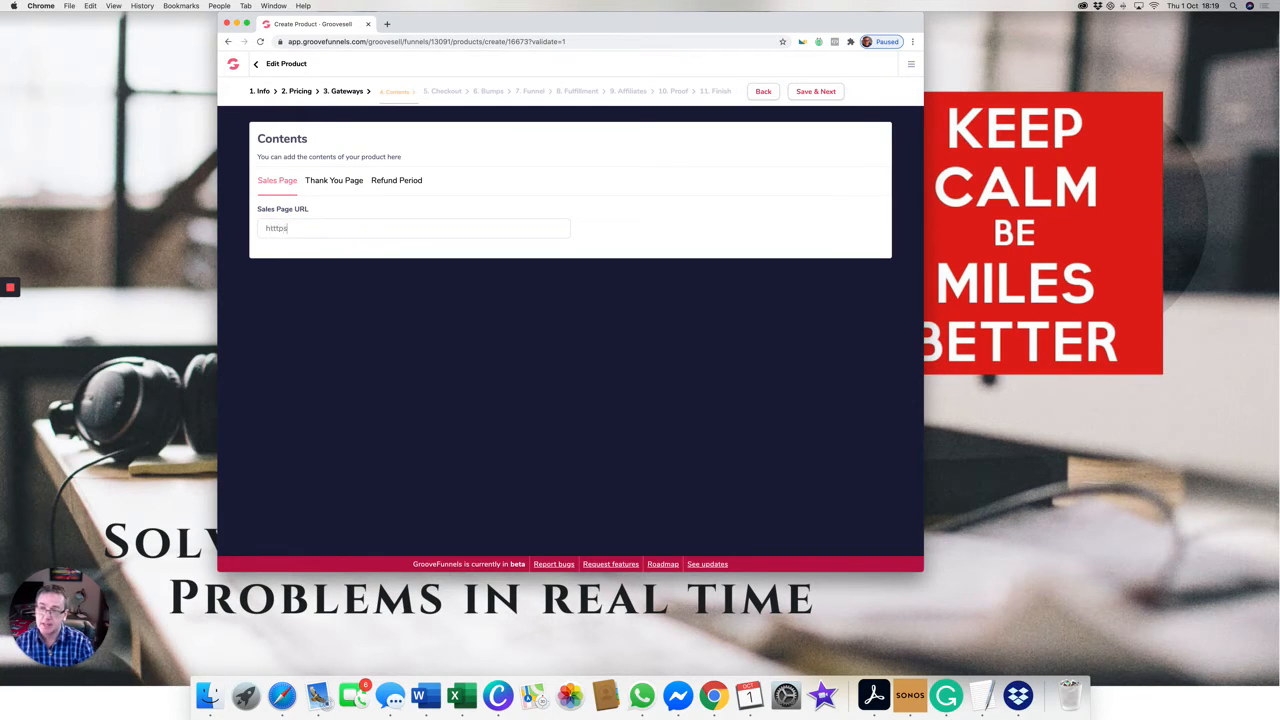
pyautogui.write('://')
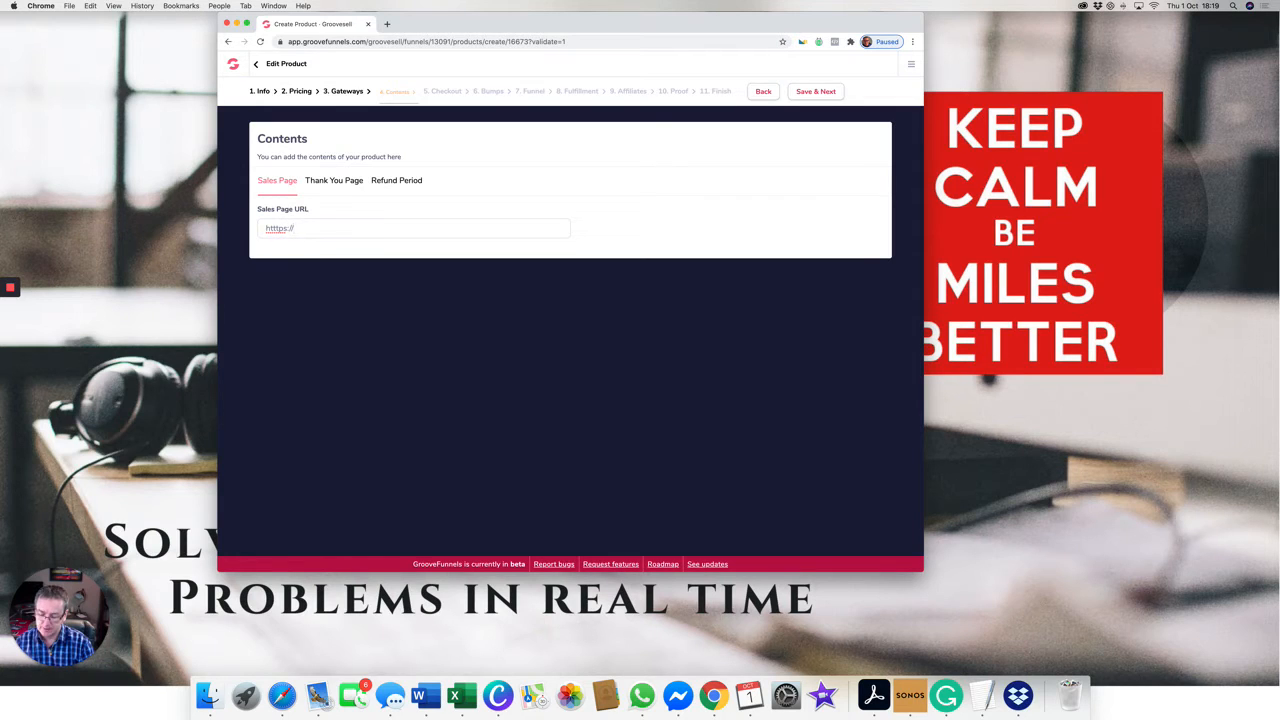
pyautogui.write('www.mil')
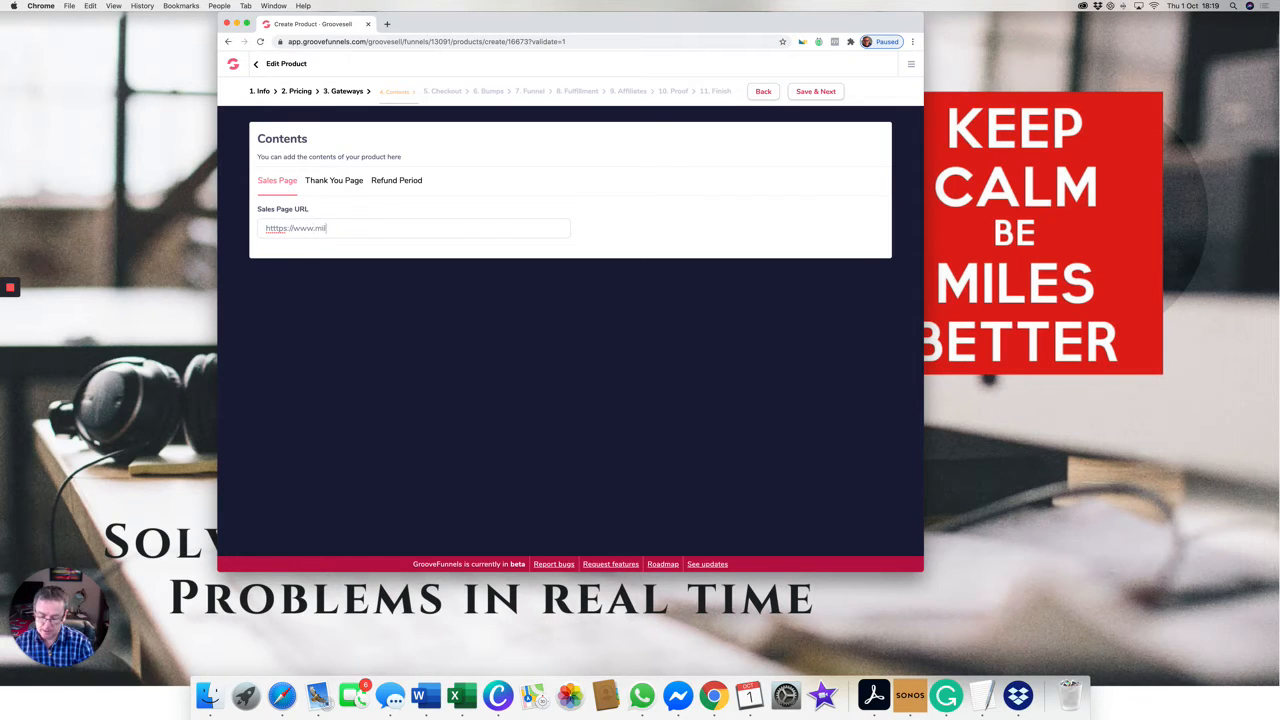
pyautogui.write('esbetter')
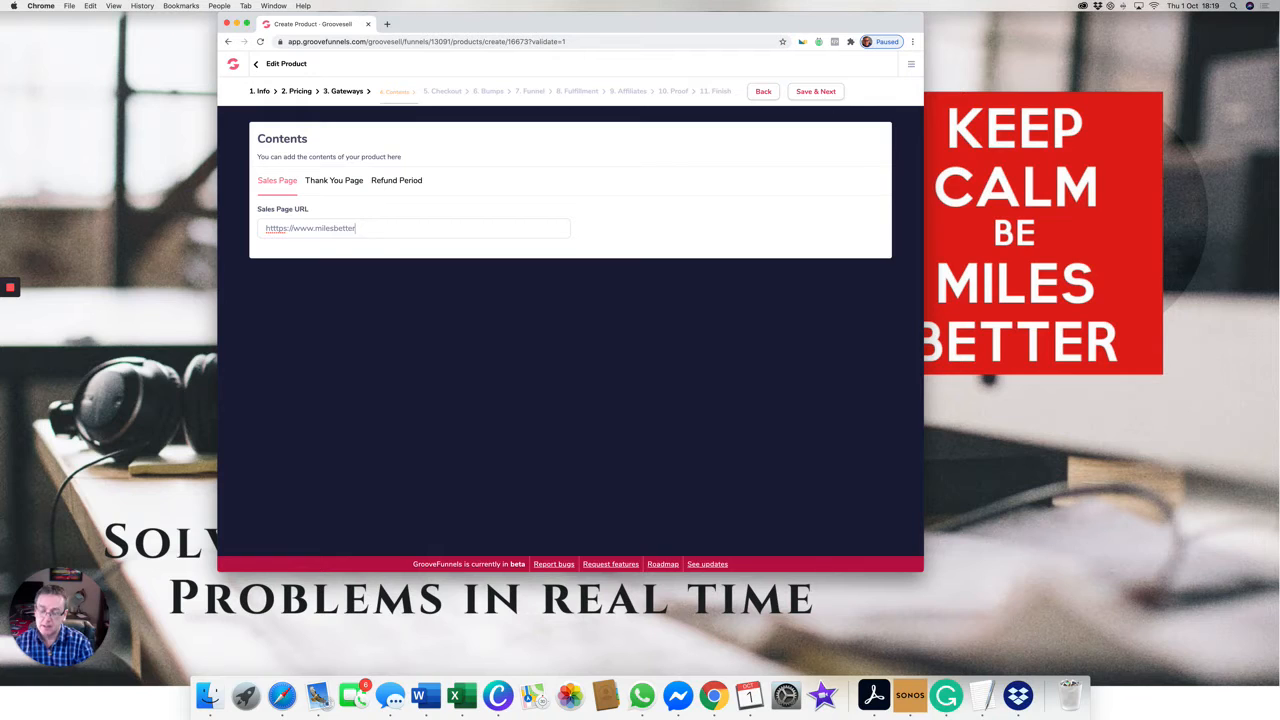
pyautogui.write('business')
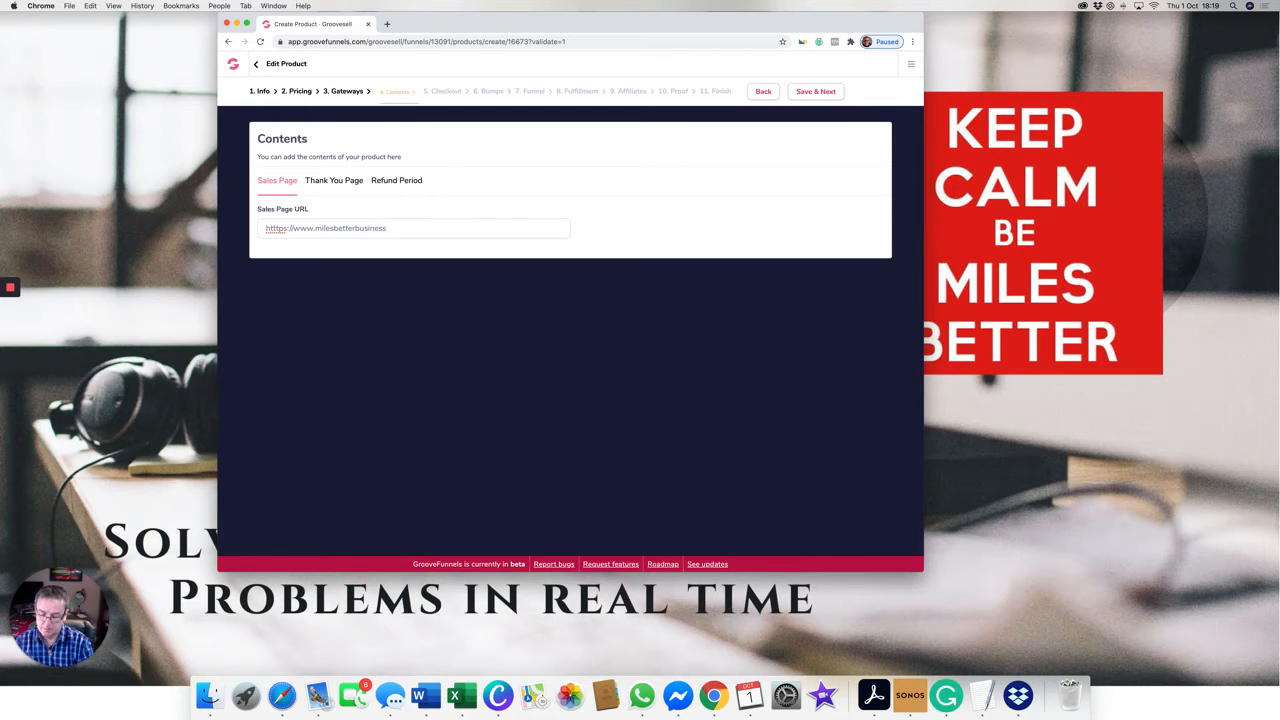
pyautogui.write('brain')
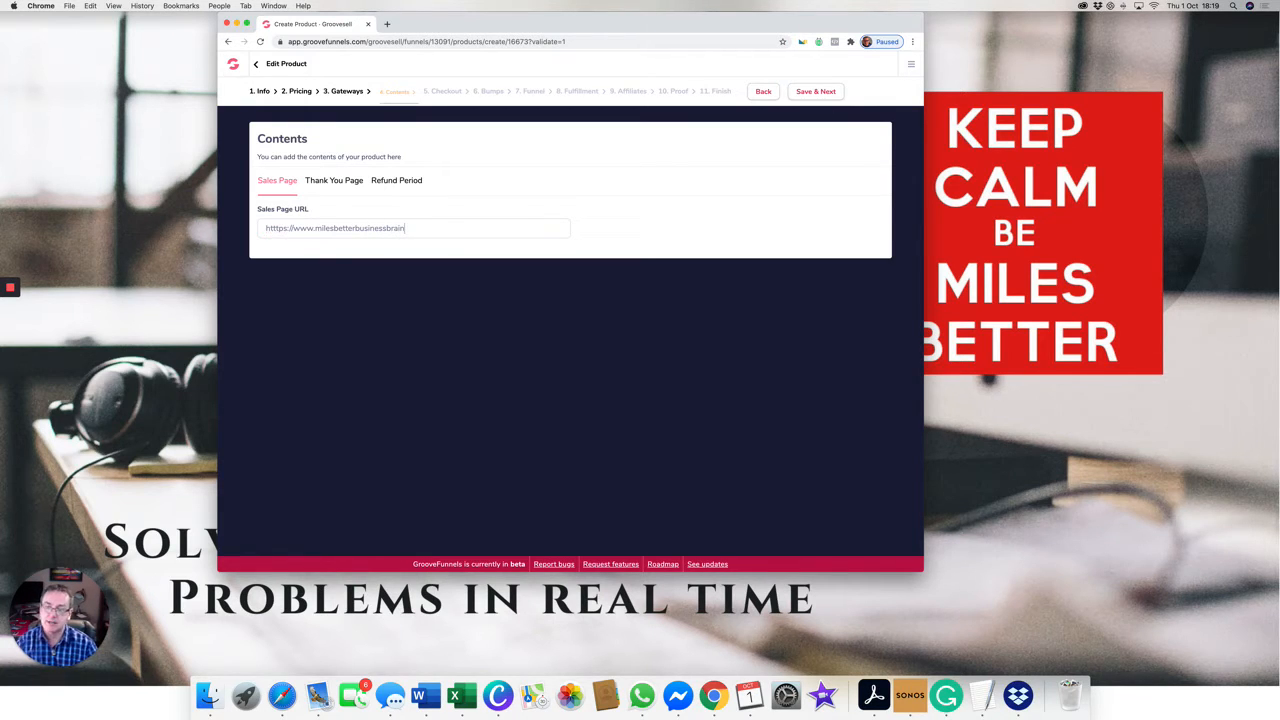
pyautogui.write('.com')
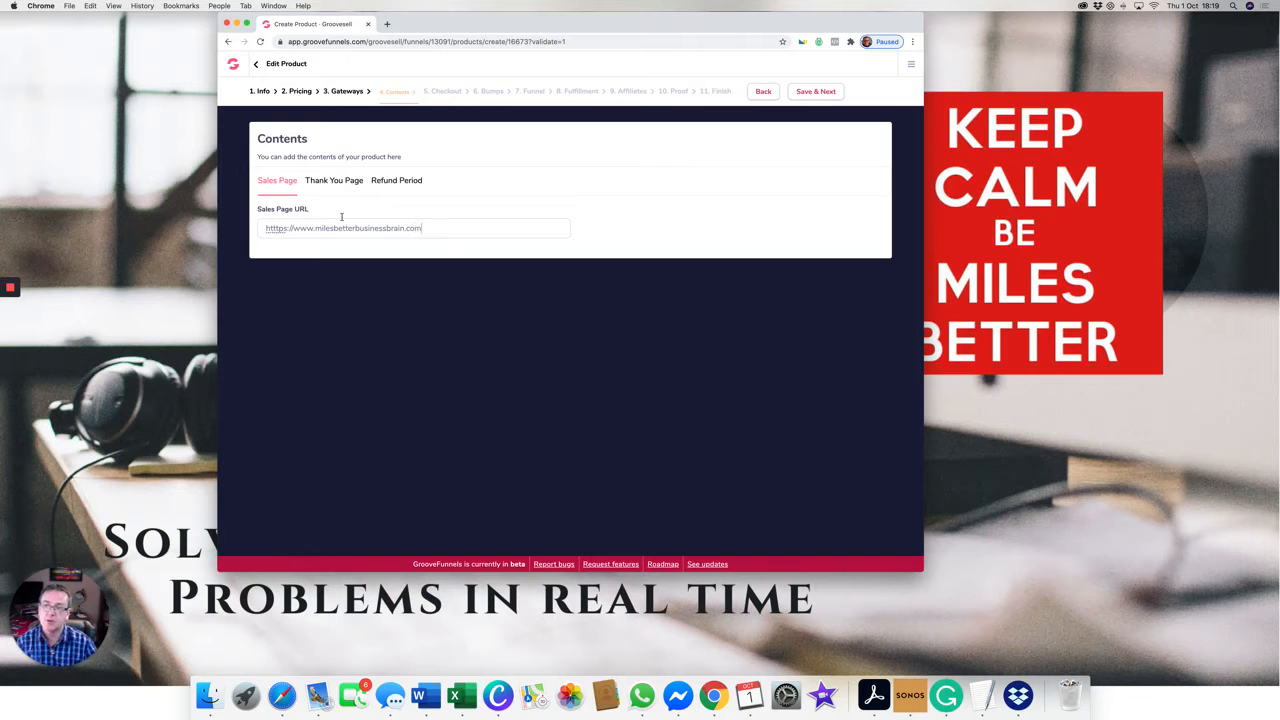
pyautogui.click(340, 184)
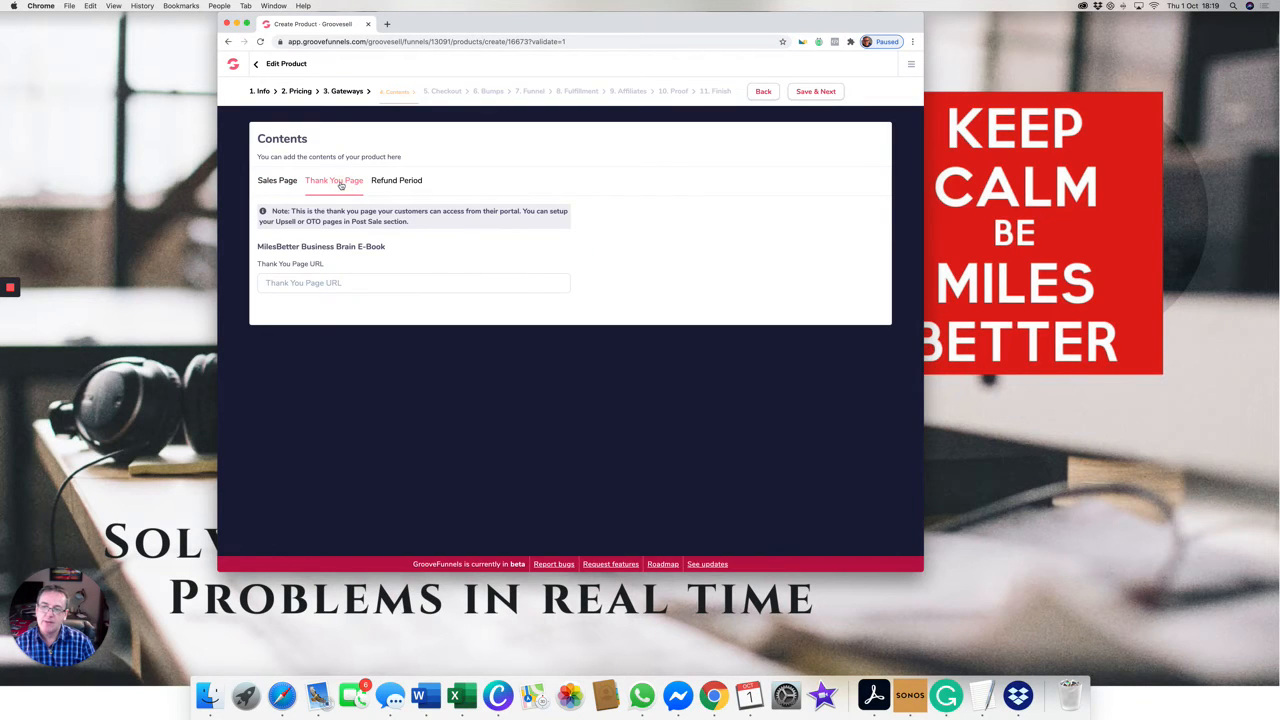
pyautogui.click(336, 283)
pyautogui.write('www')
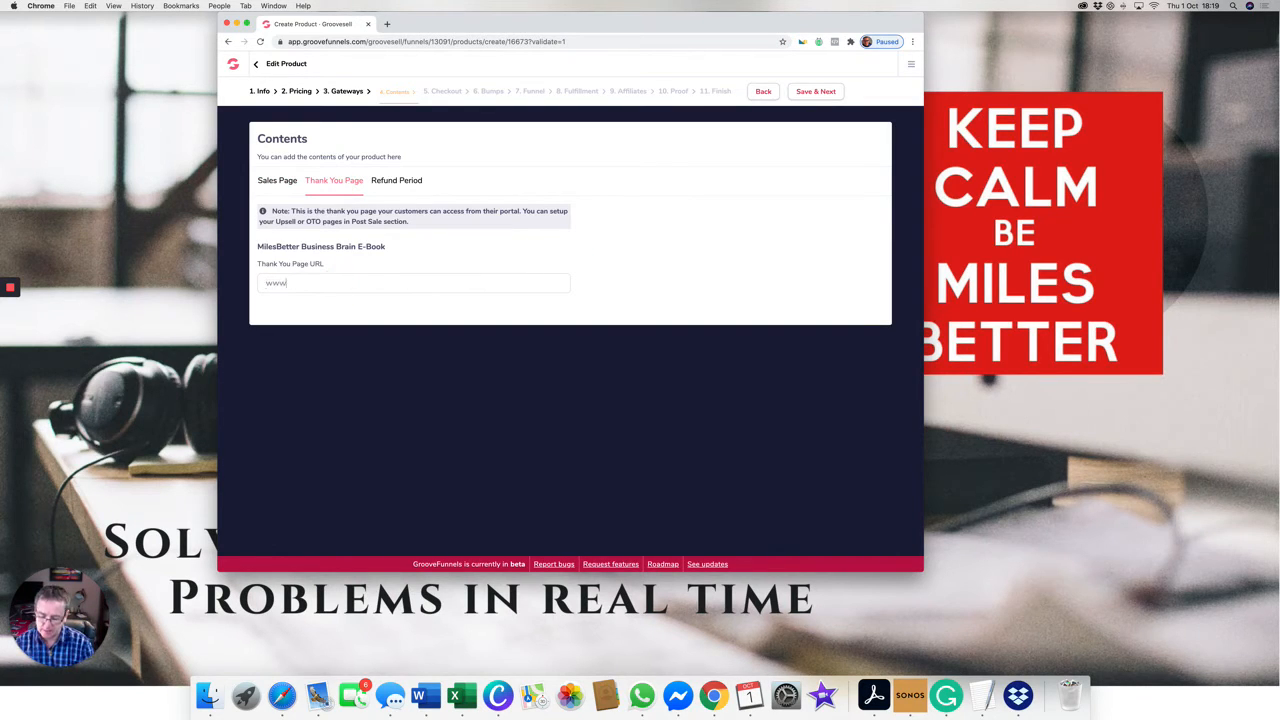
pyautogui.write('.milesbetter')
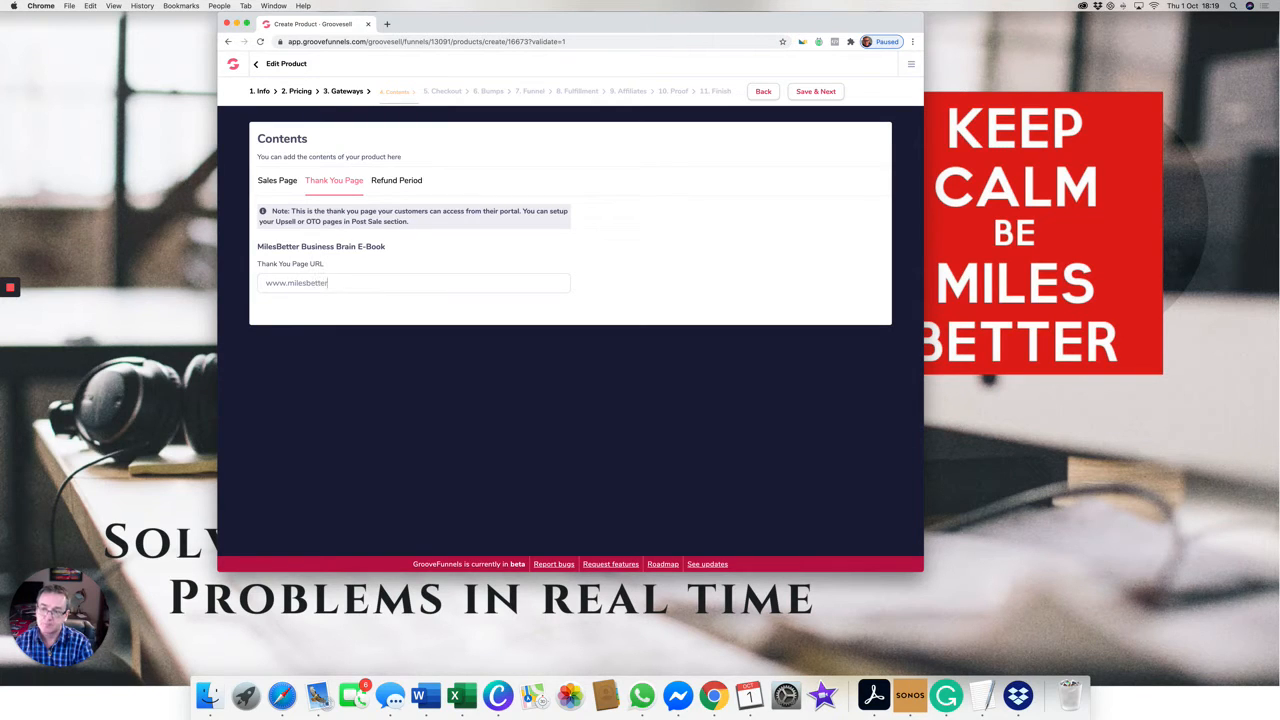
pyautogui.write('business')
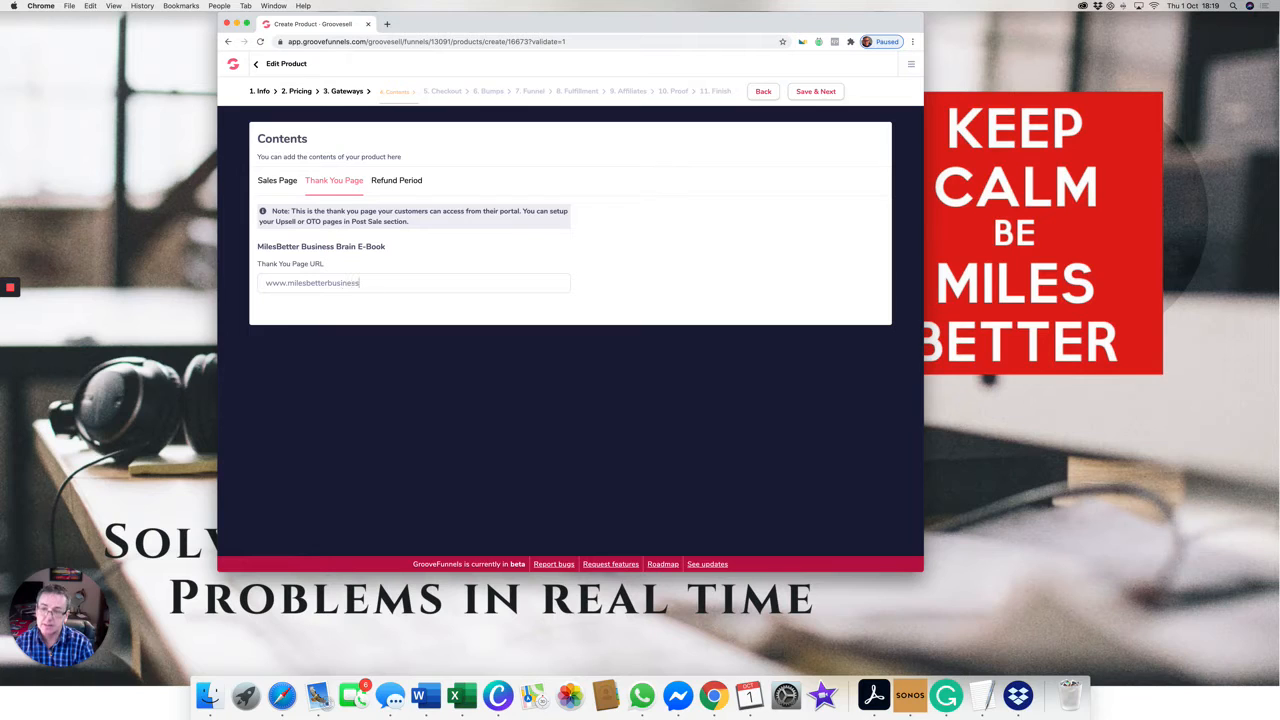
pyautogui.write('brain')
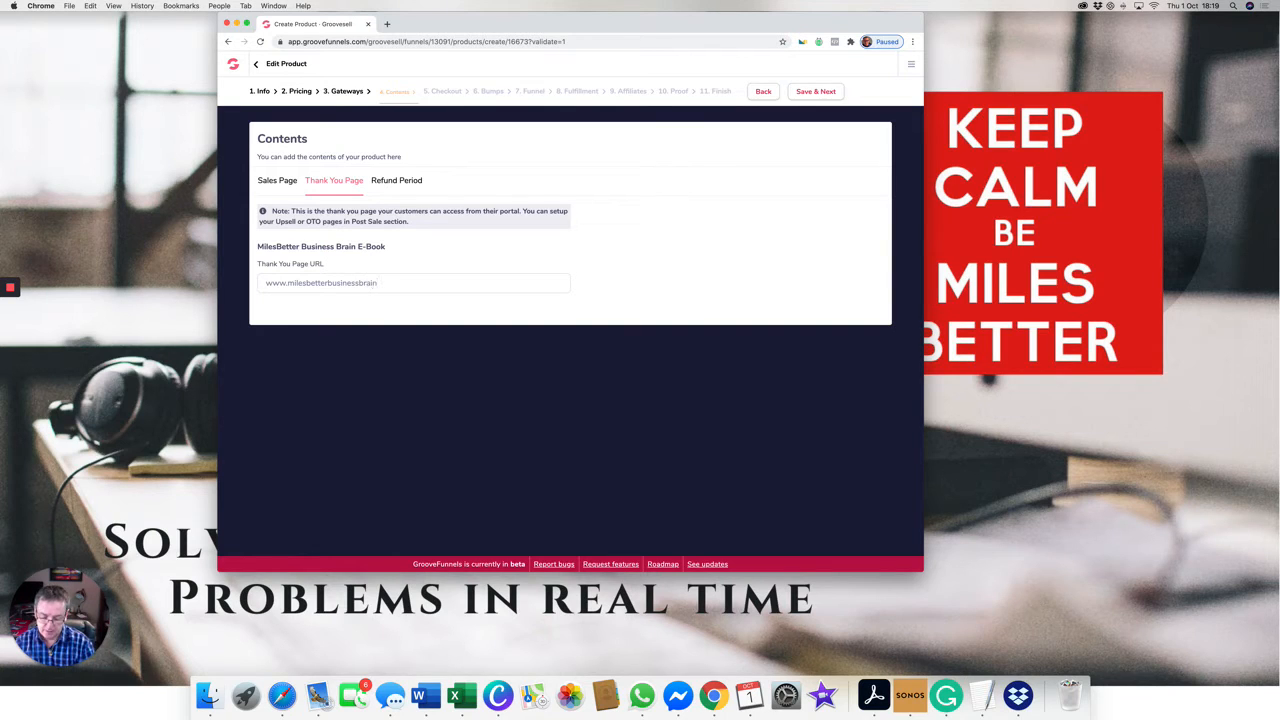
pyautogui.write('/c')
pyautogui.press('BackSpace')
pyautogui.press('BackSpace')
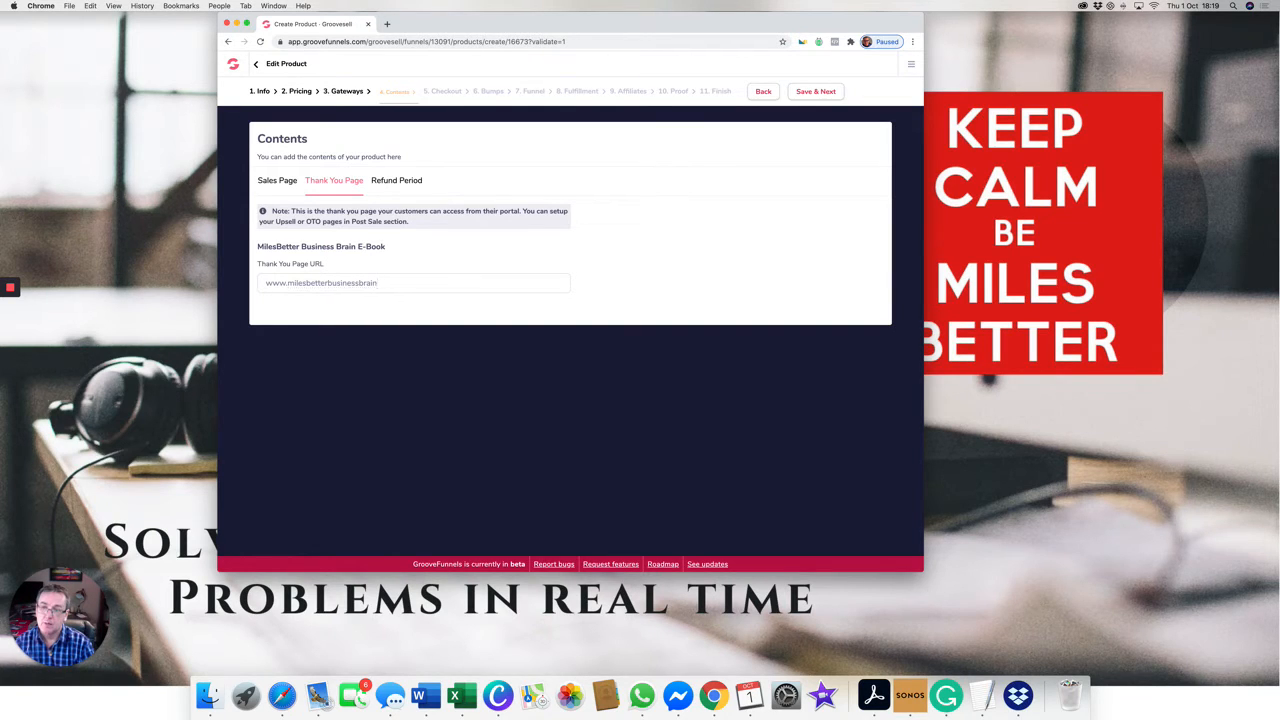
pyautogui.write('.com')
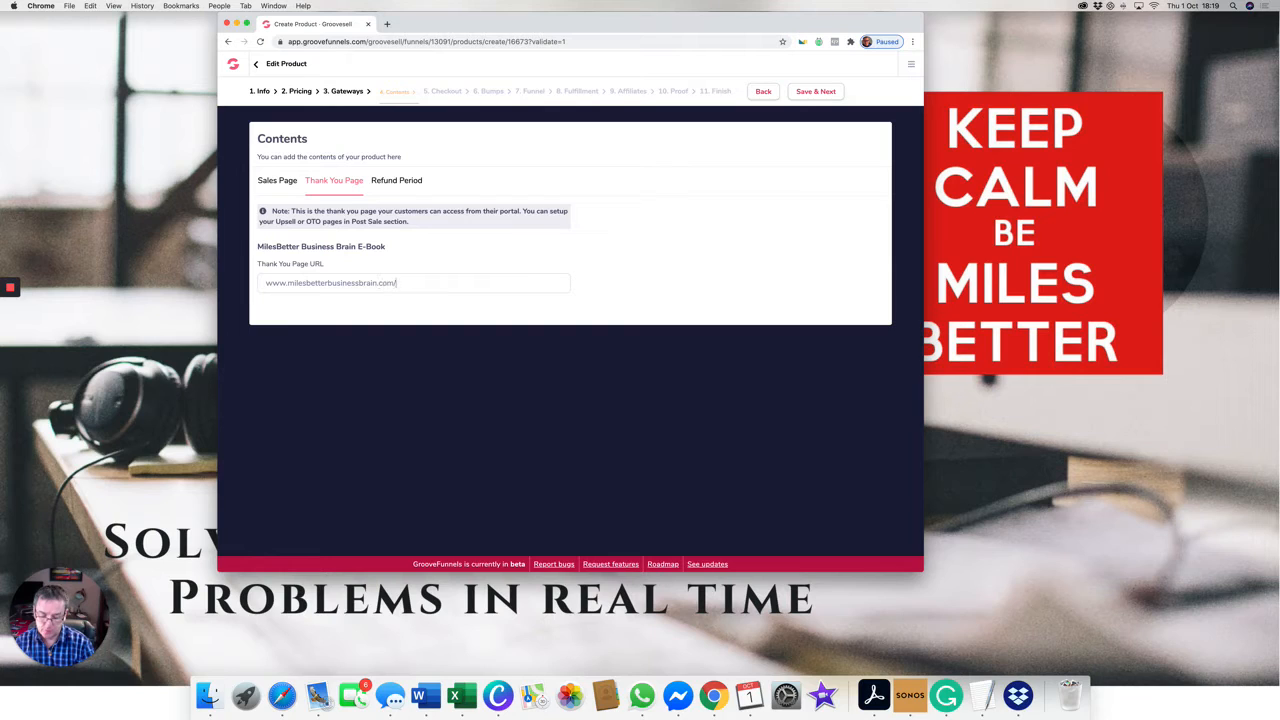
pyautogui.write('/ebook')
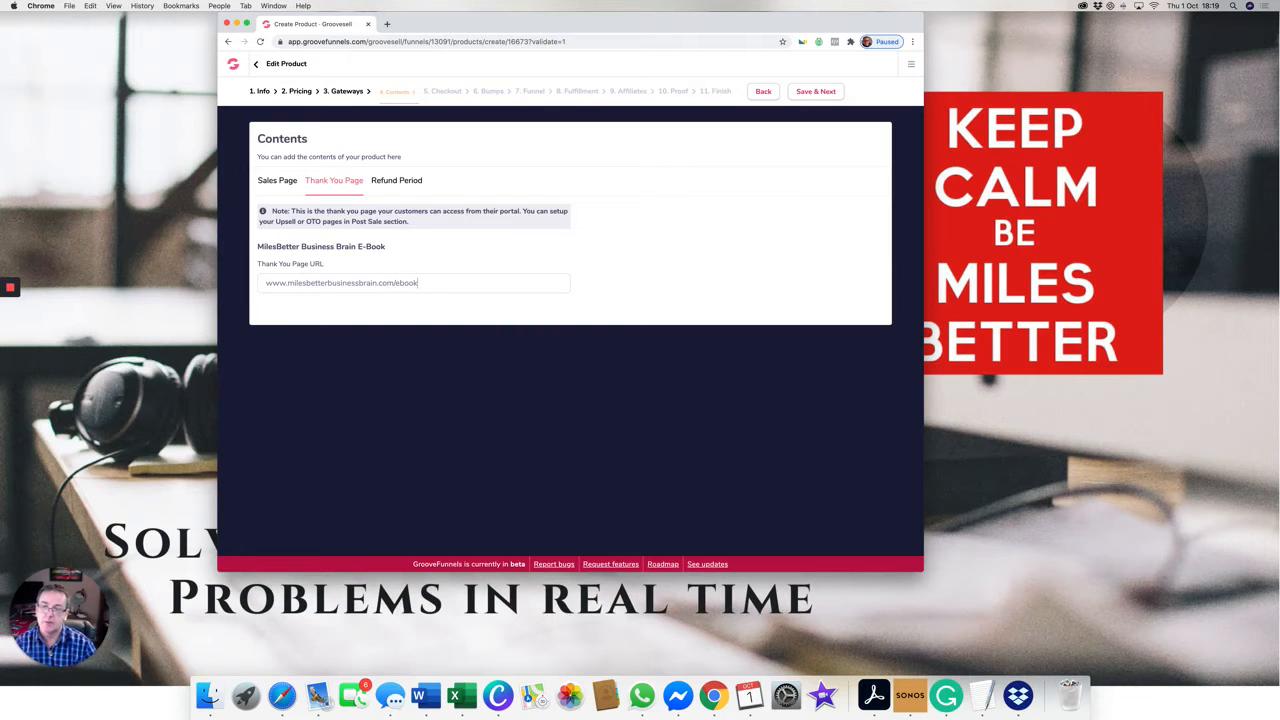
pyautogui.click(266, 286)
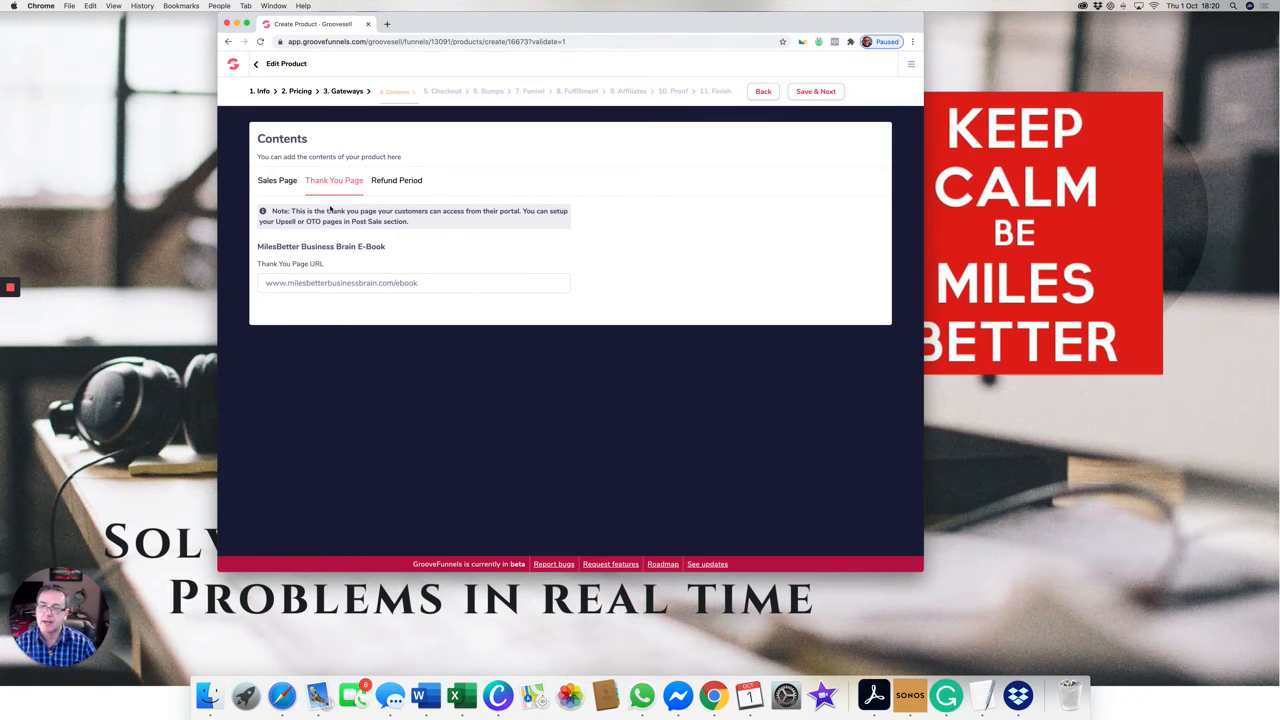
# - Review the refund period and thank you page settings, and try to save the contents stage
pyautogui.click(397, 183)
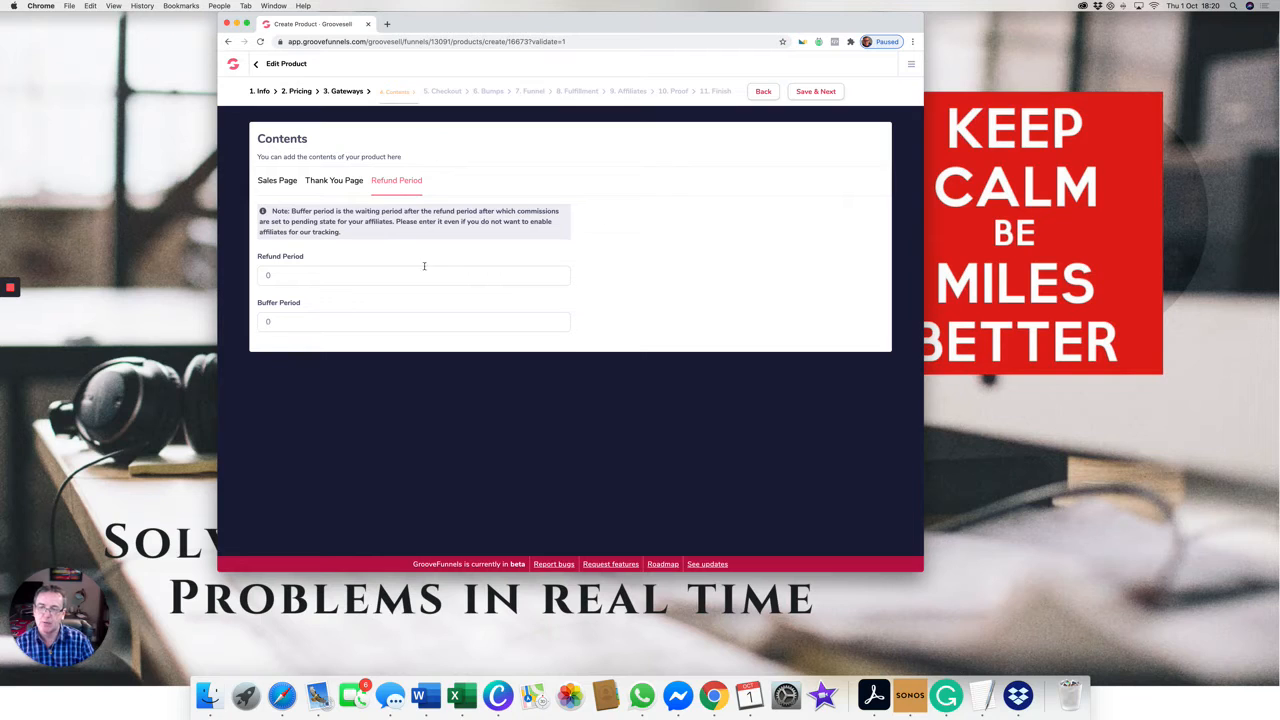
pyautogui.click(354, 186)
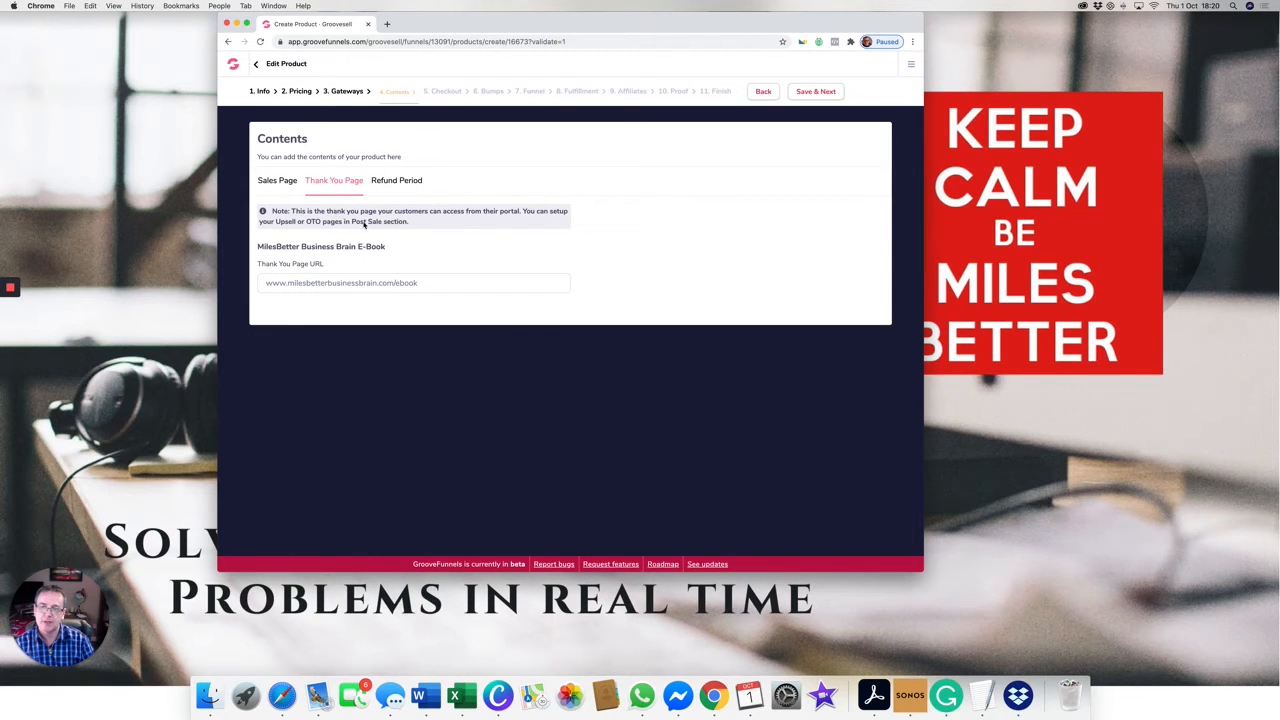
pyautogui.click(414, 182)
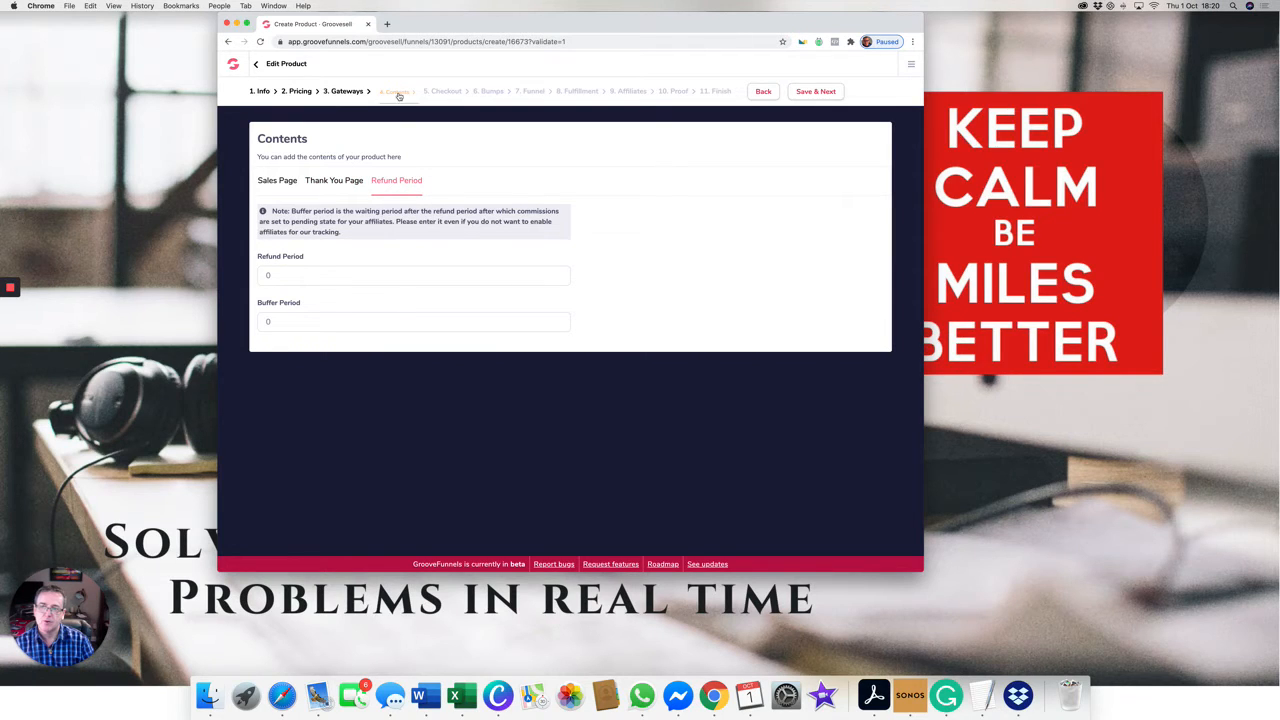
pyautogui.click(818, 92)
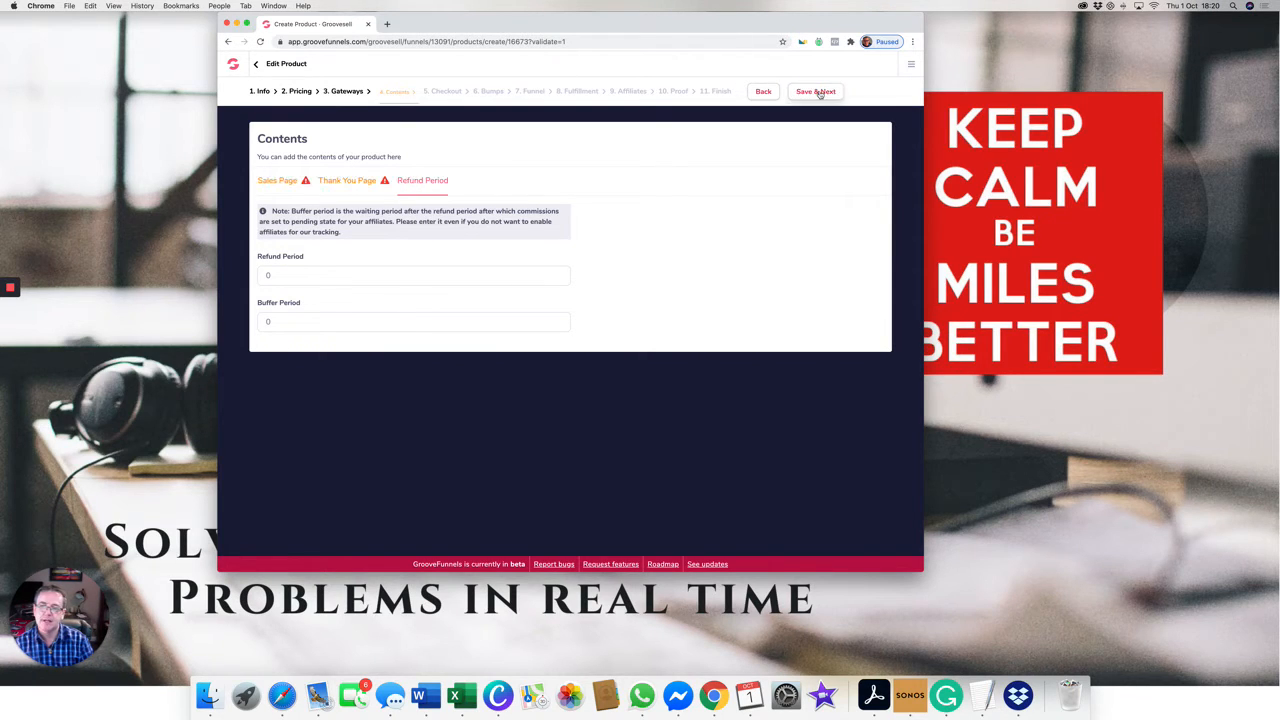
pyautogui.click(290, 179)
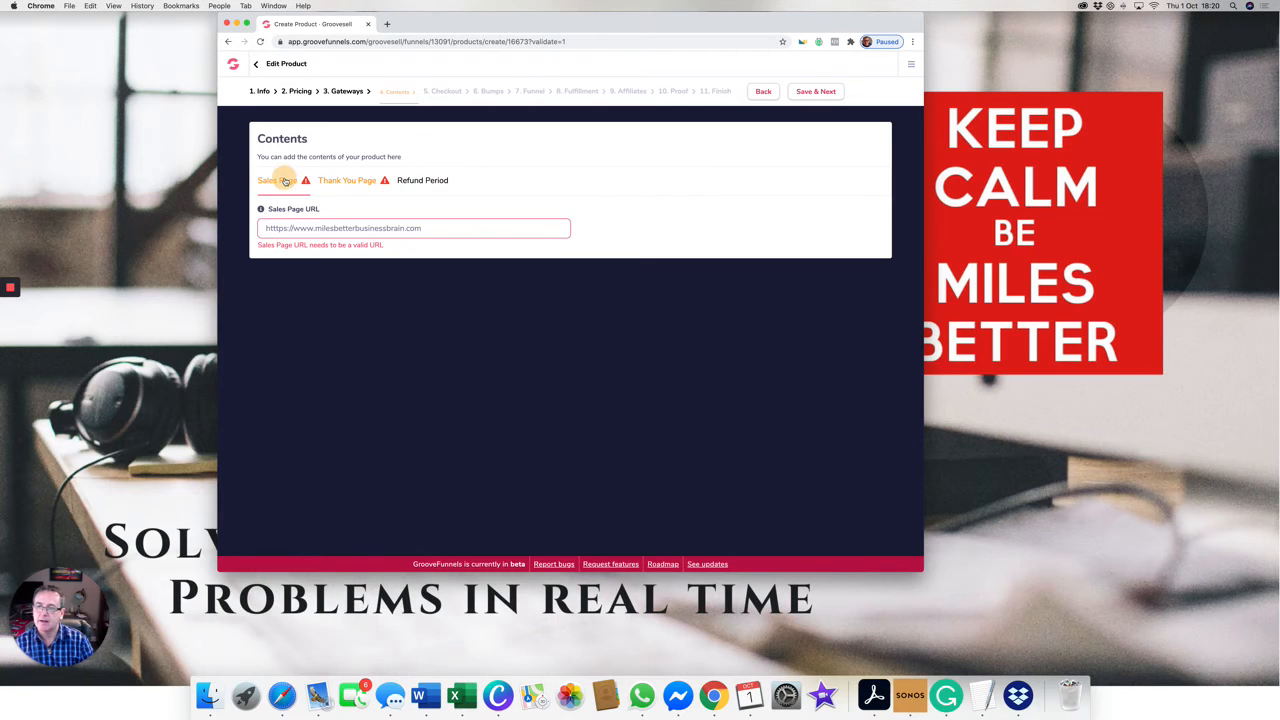
pyautogui.click(266, 229)
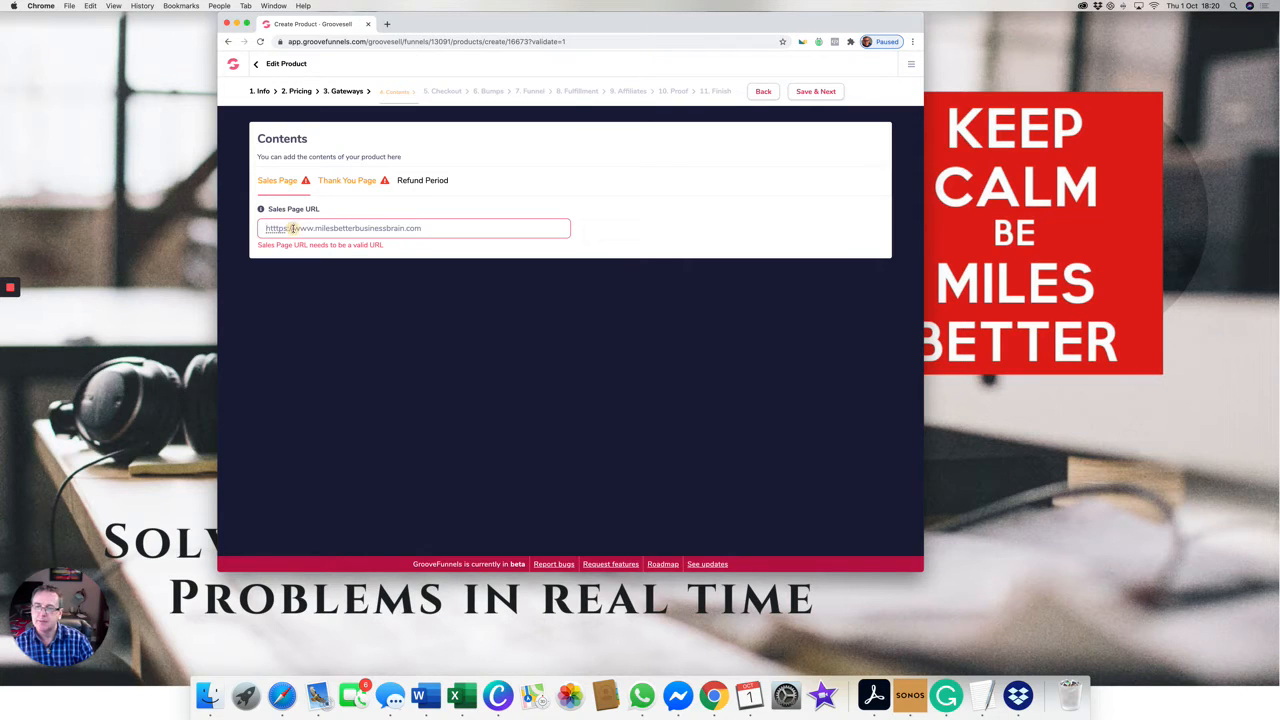
pyautogui.moveTo(295, 228); pyautogui.dragTo(250, 228)
pyautogui.press('BackSpace')
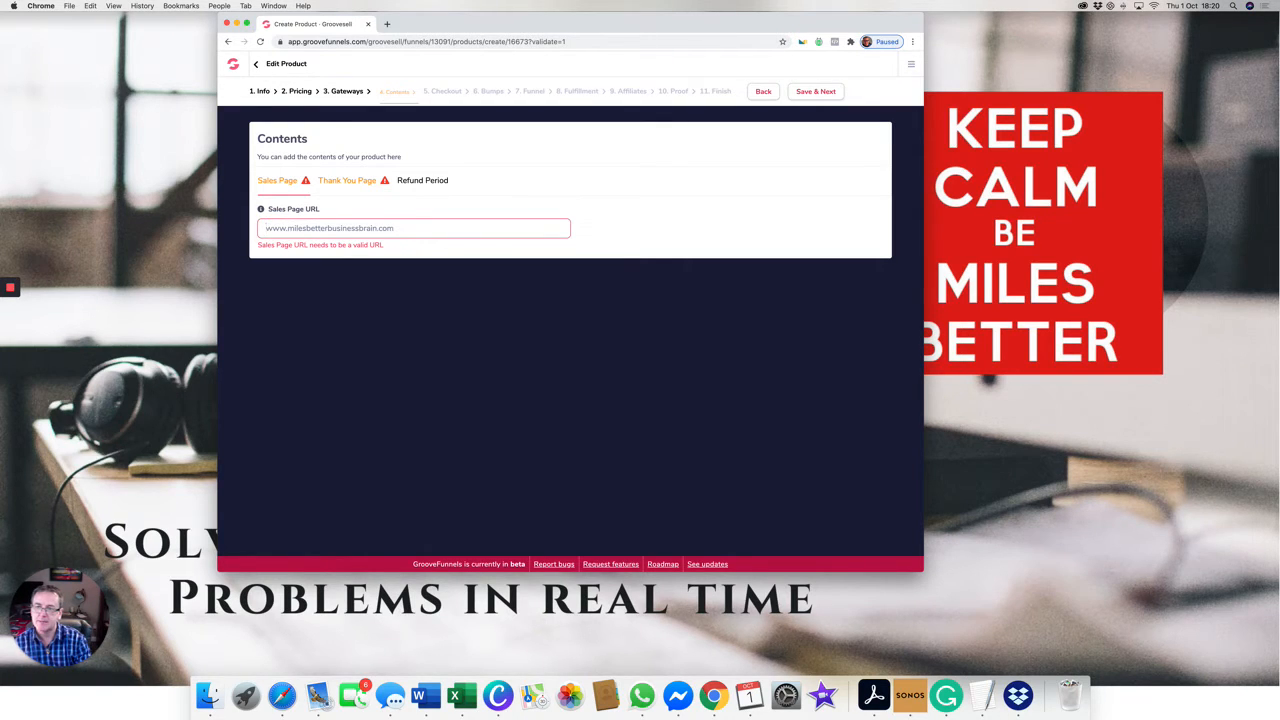
# - Recheck the thank you page and sales page URLs, and try again to save the contents stage
pyautogui.click(342, 182)
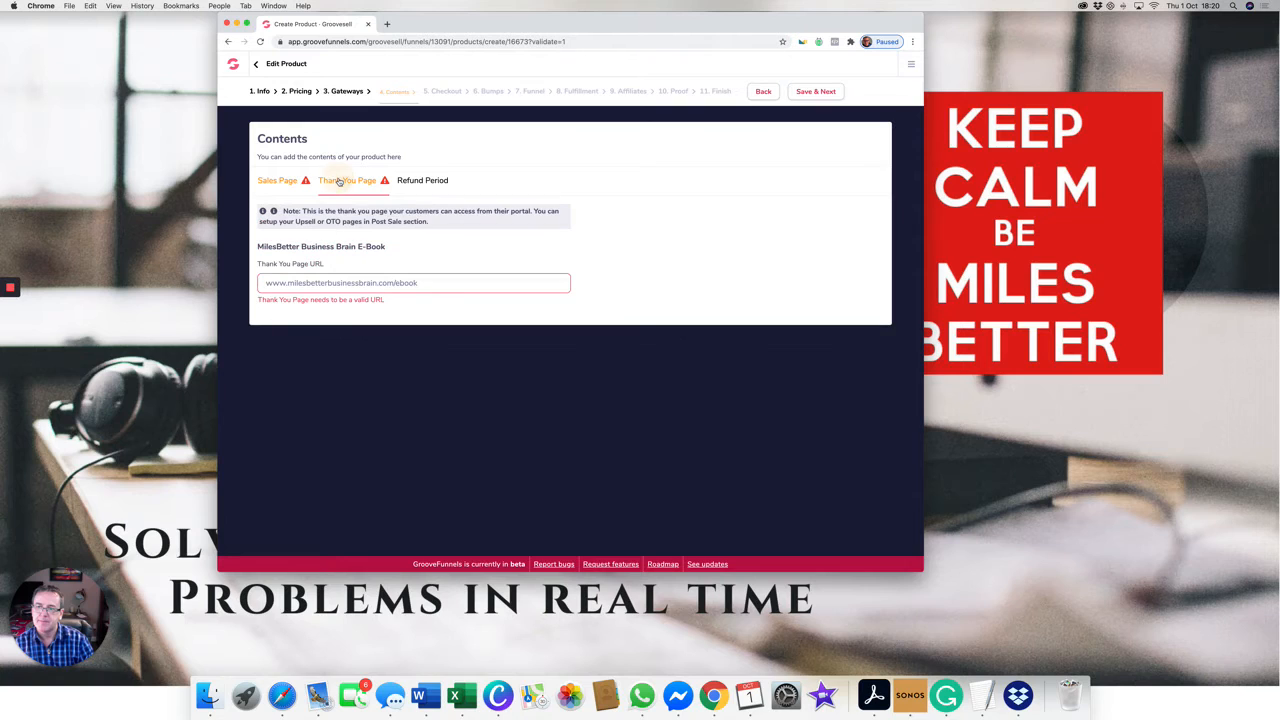
pyautogui.click(264, 283)
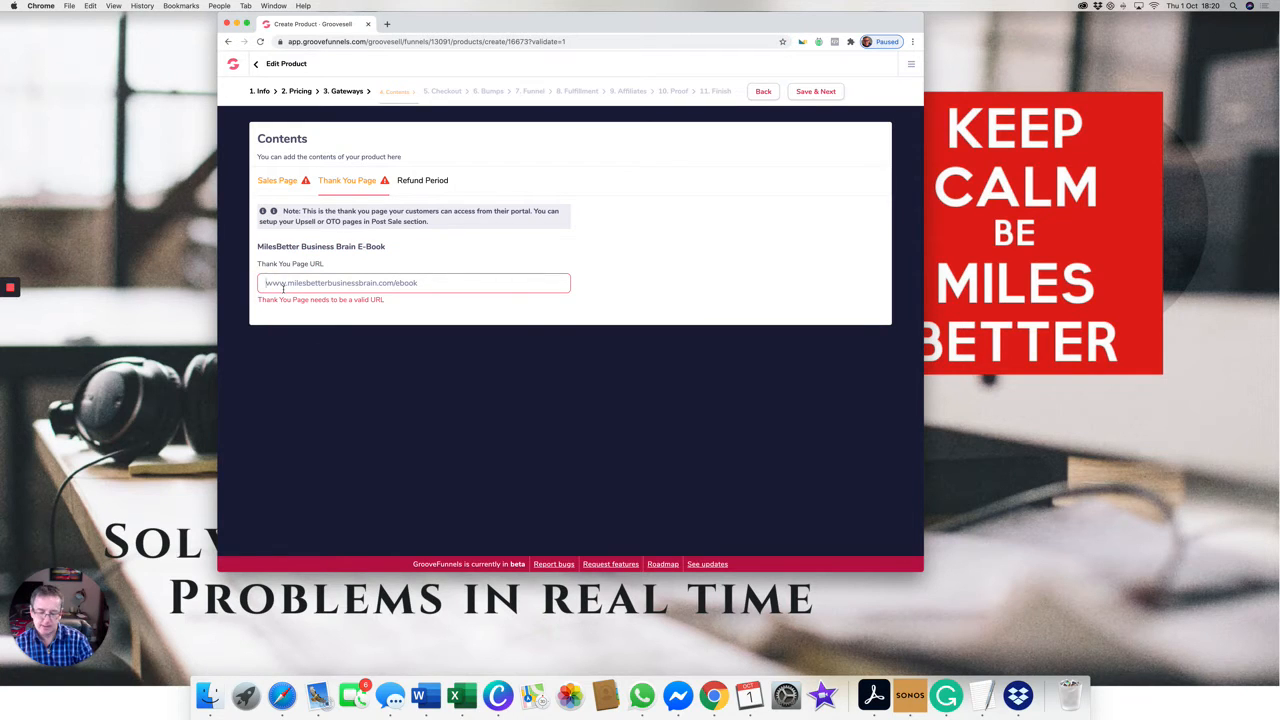
pyautogui.click(287, 182)
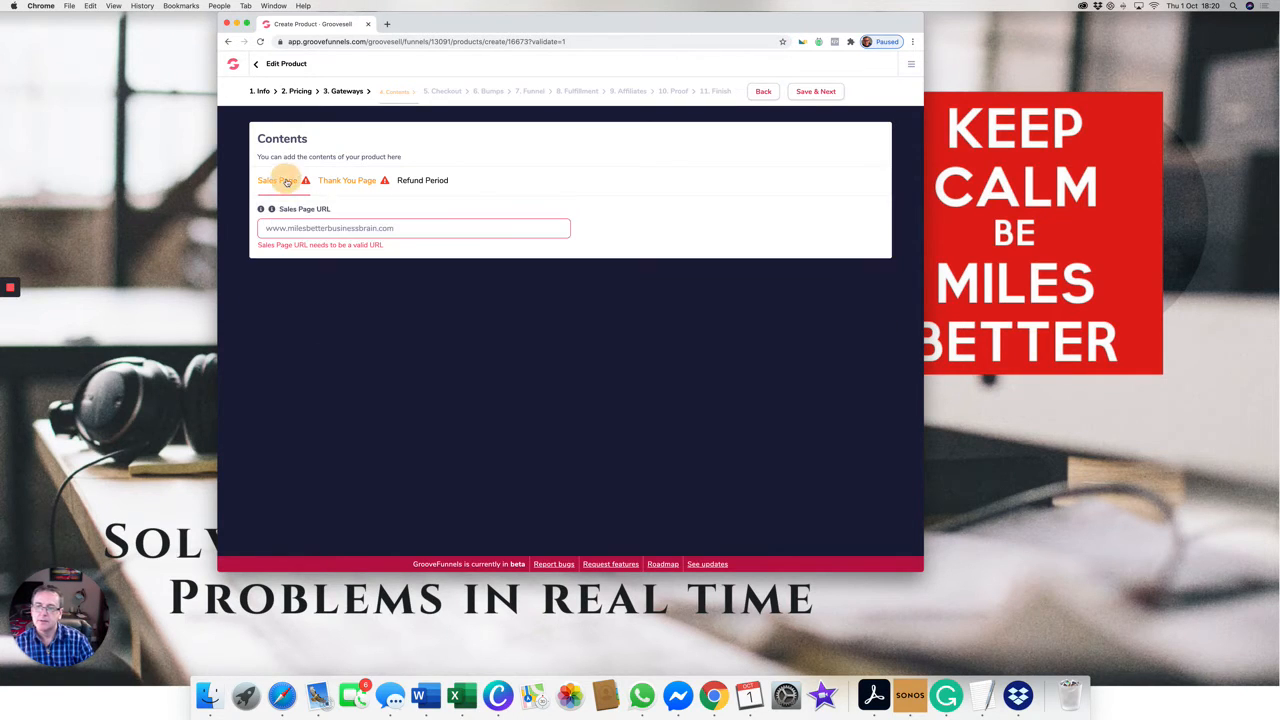
pyautogui.click(414, 231)
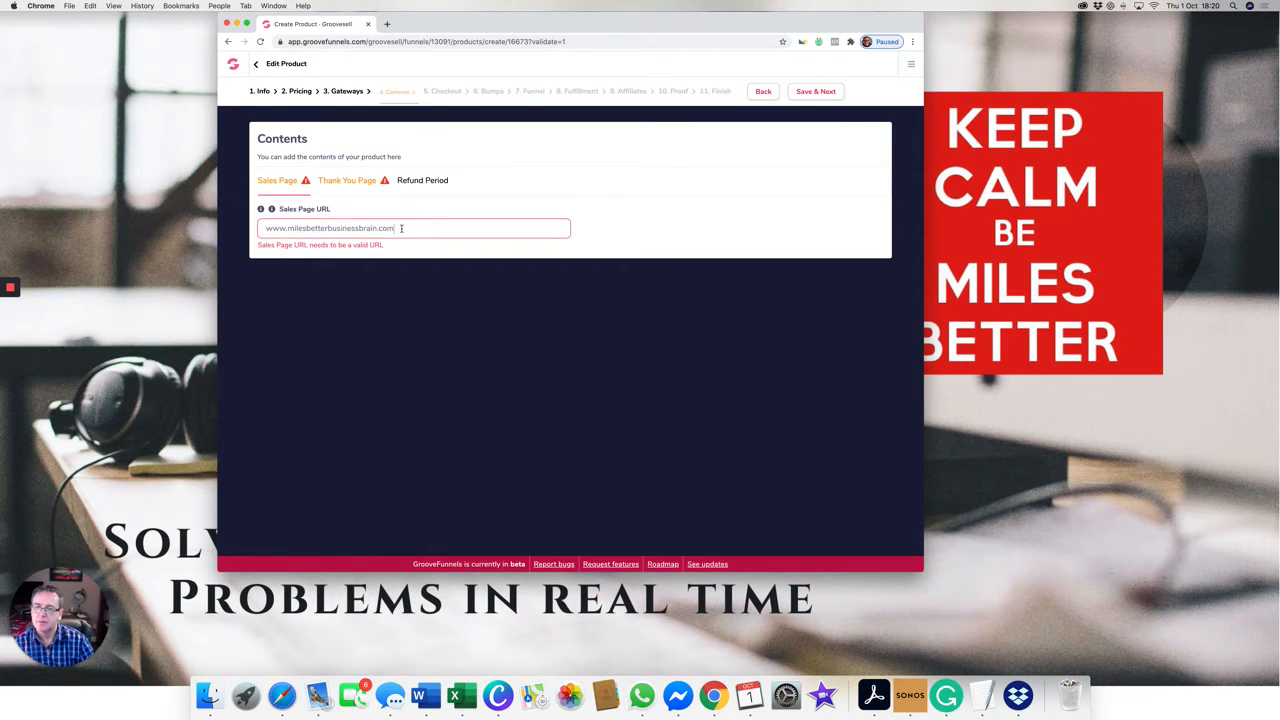
pyautogui.click(801, 92)
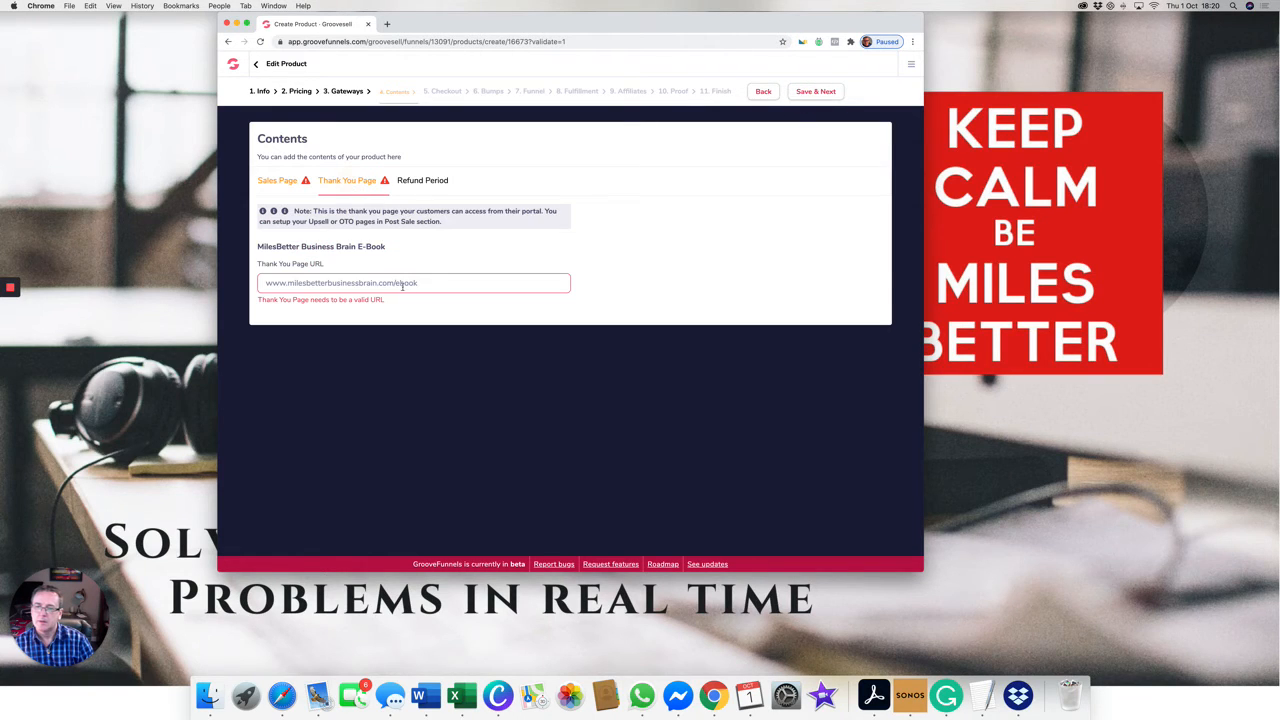
pyautogui.click(269, 284)
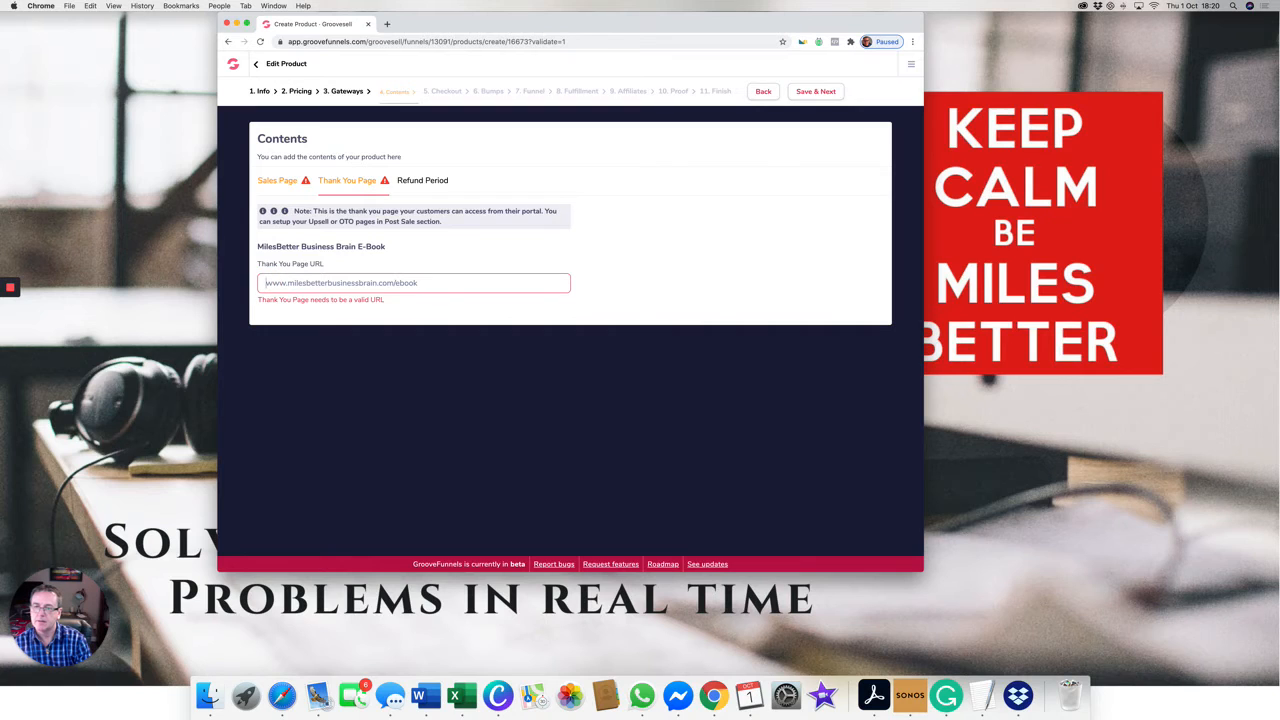
pyautogui.press('Delete')
pyautogui.press('Delete')
pyautogui.press('Delete')
pyautogui.write('ww.')
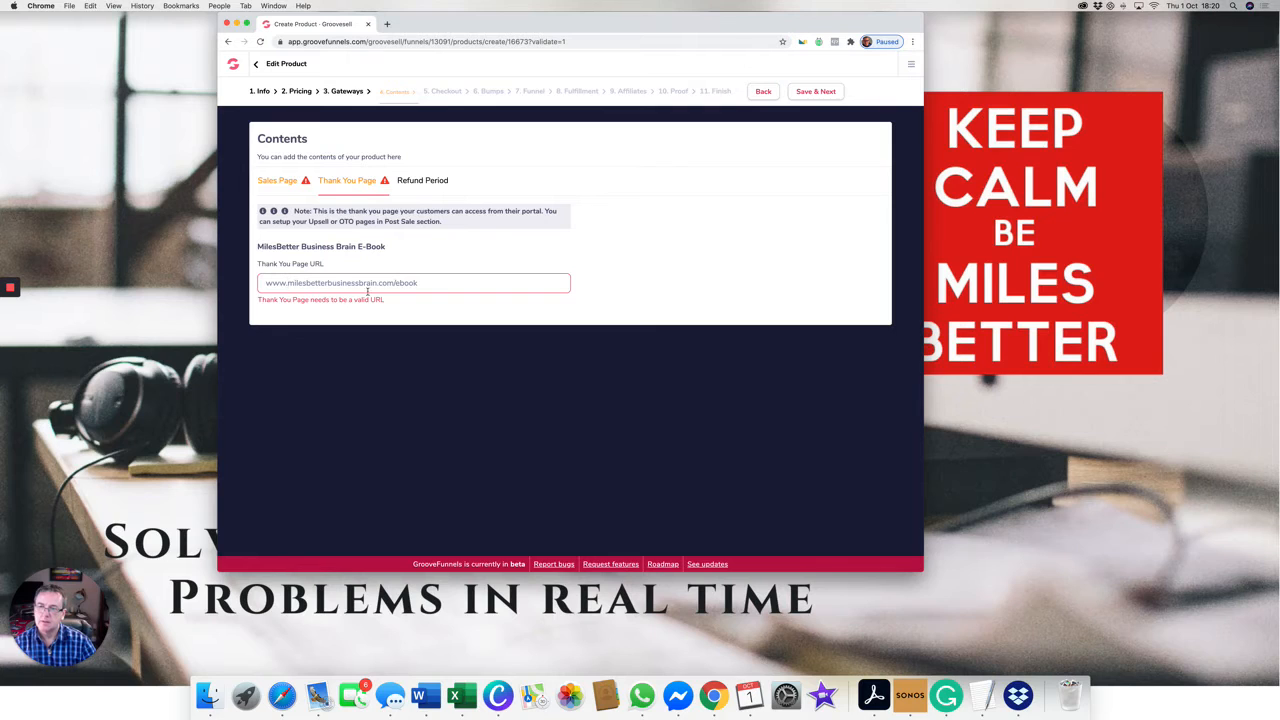
pyautogui.click(418, 290)
# - Check the sales page URL's information hint and try to open the checkout and gateways stages
pyautogui.click(280, 182)
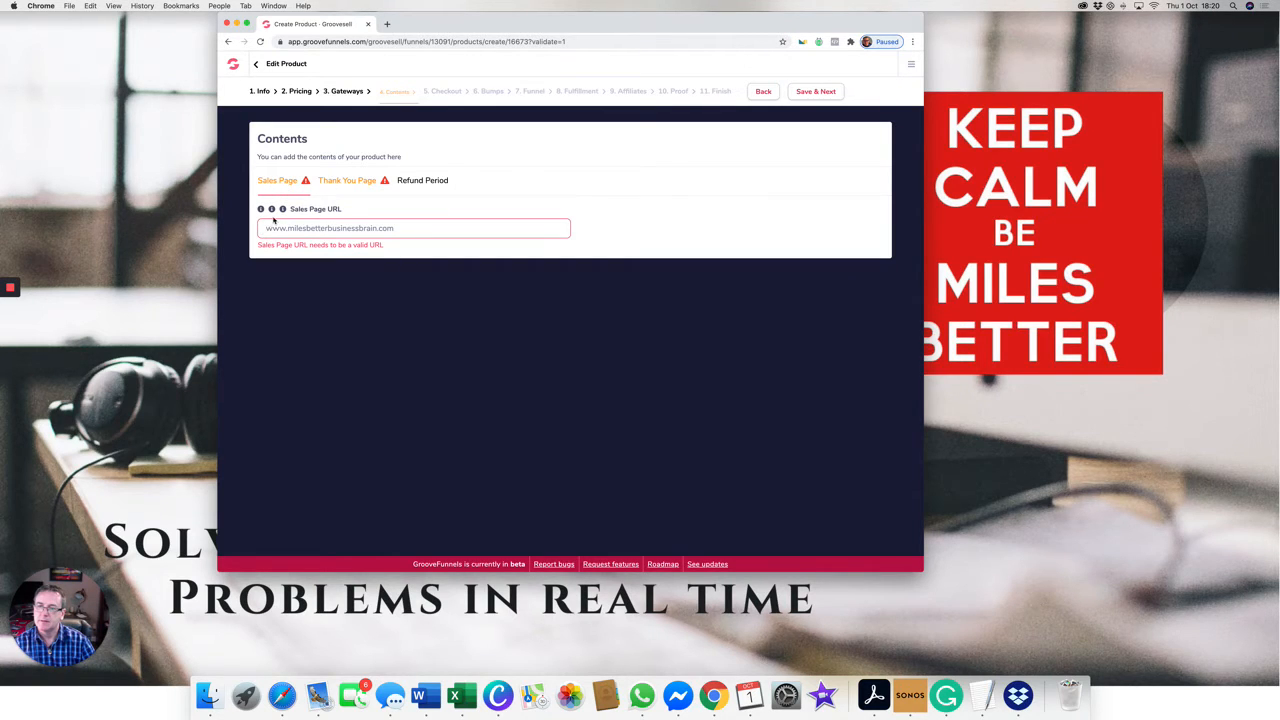
pyautogui.click(261, 210)
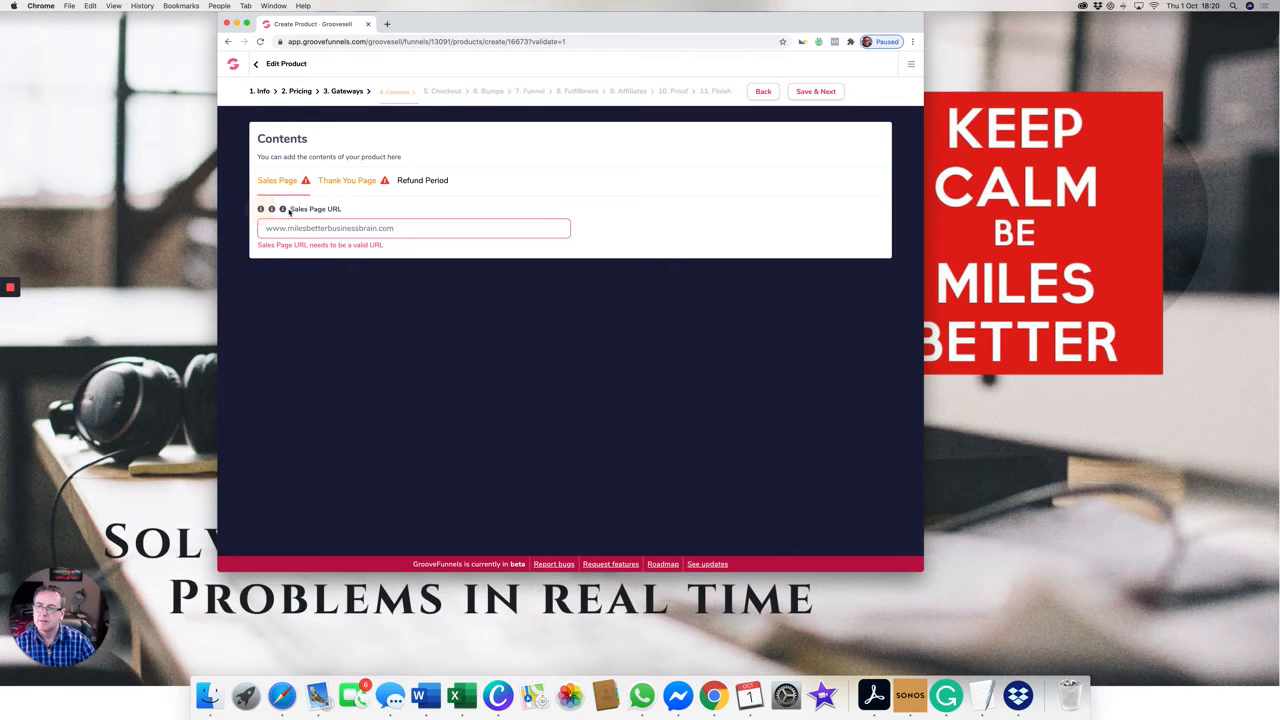
pyautogui.click(443, 93)
pyautogui.click(402, 93)
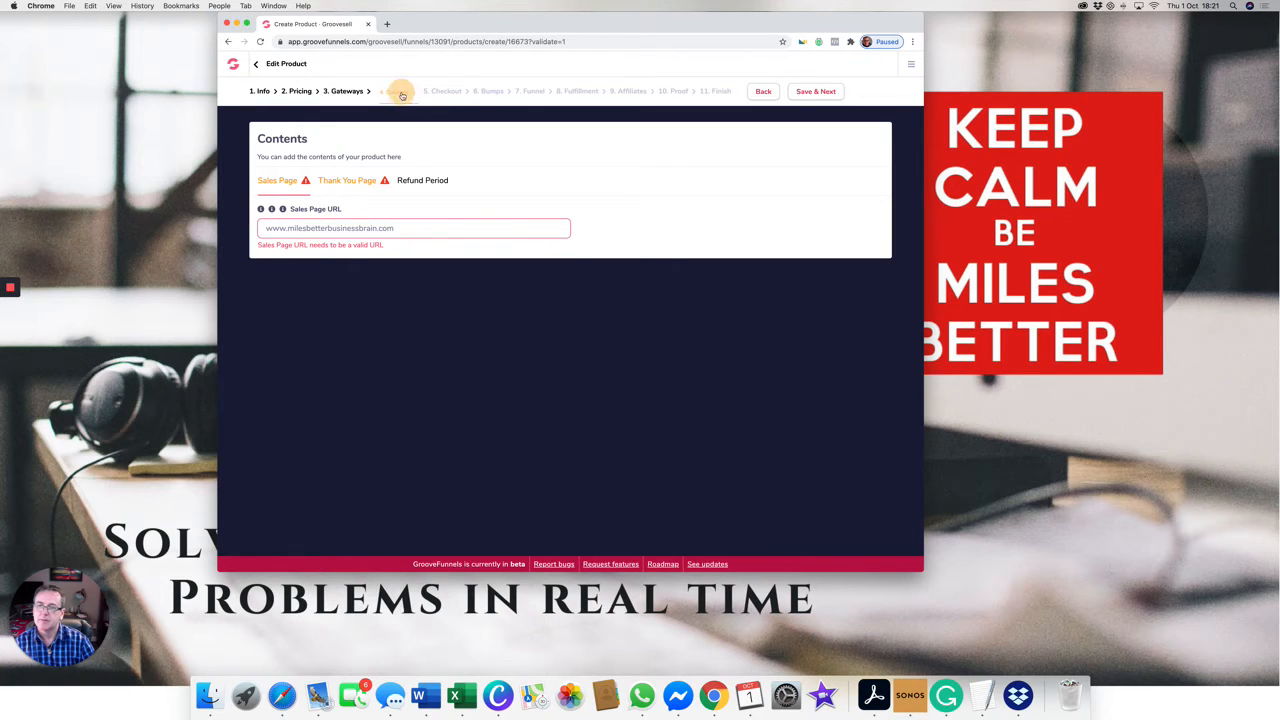
pyautogui.click(342, 93)
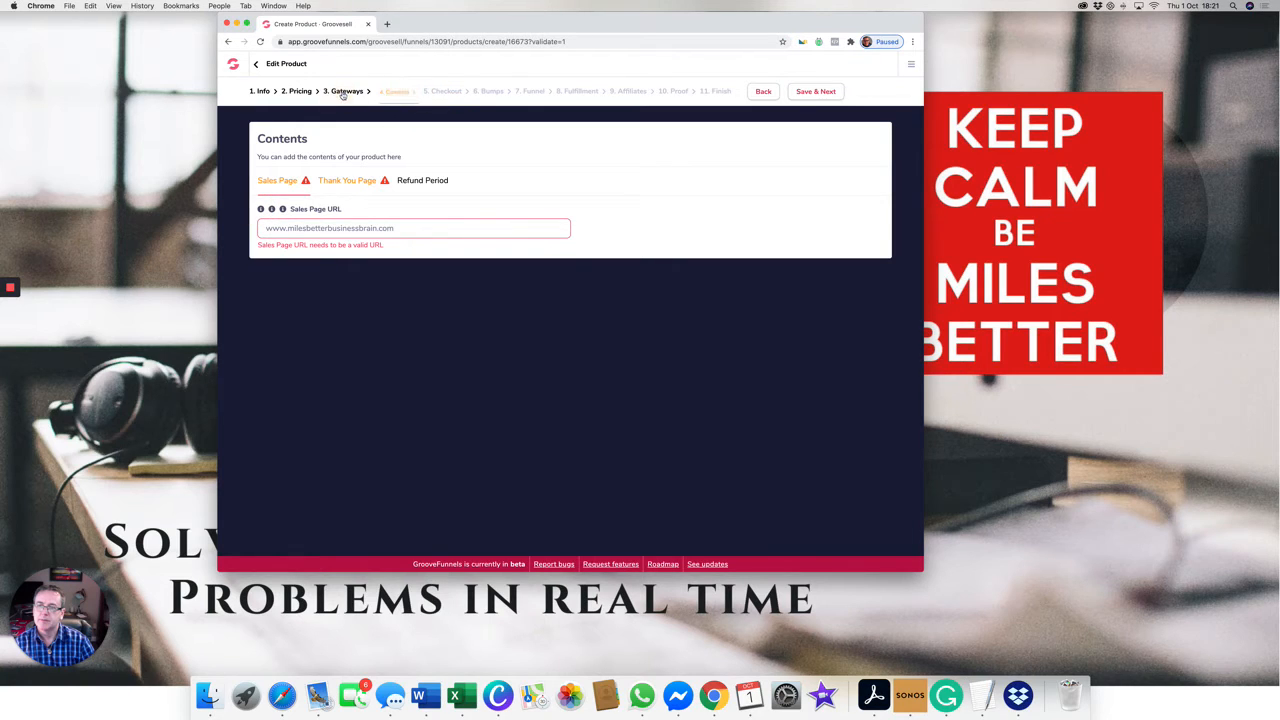
pyautogui.click(266, 228)
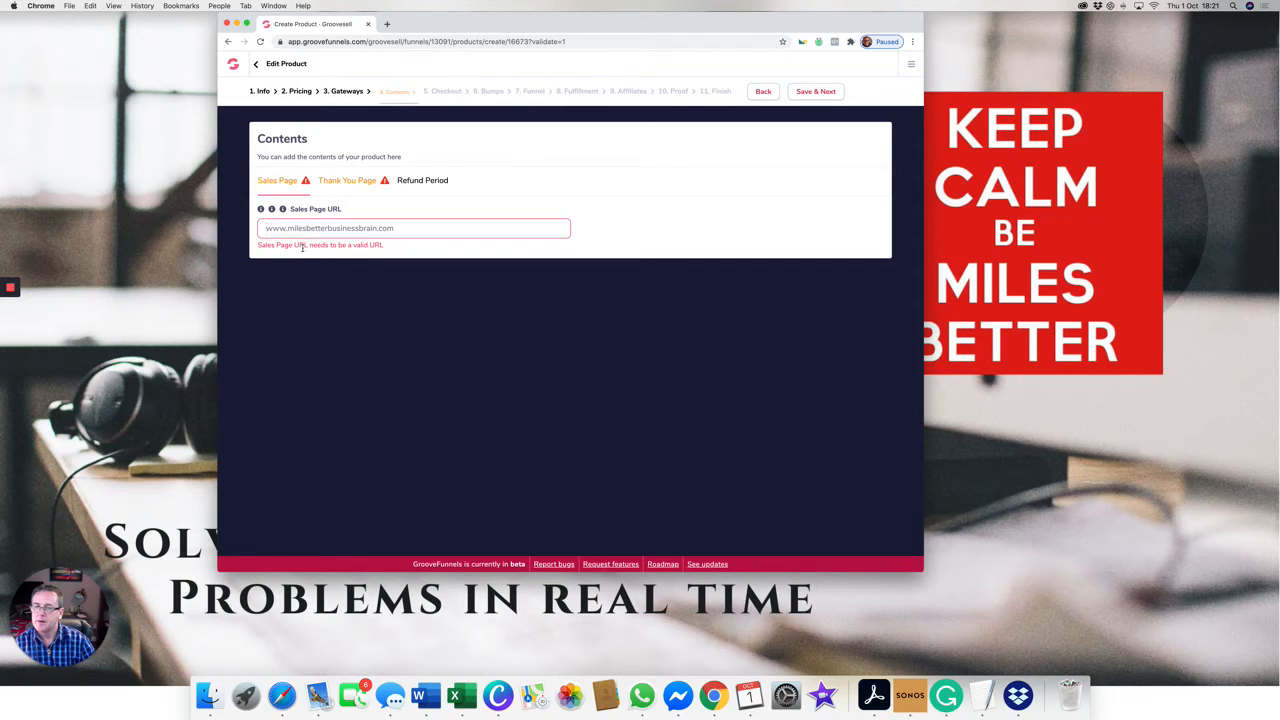
pyautogui.moveTo(415, 228); pyautogui.dragTo(244, 226)
pyautogui.press('BackSpace')
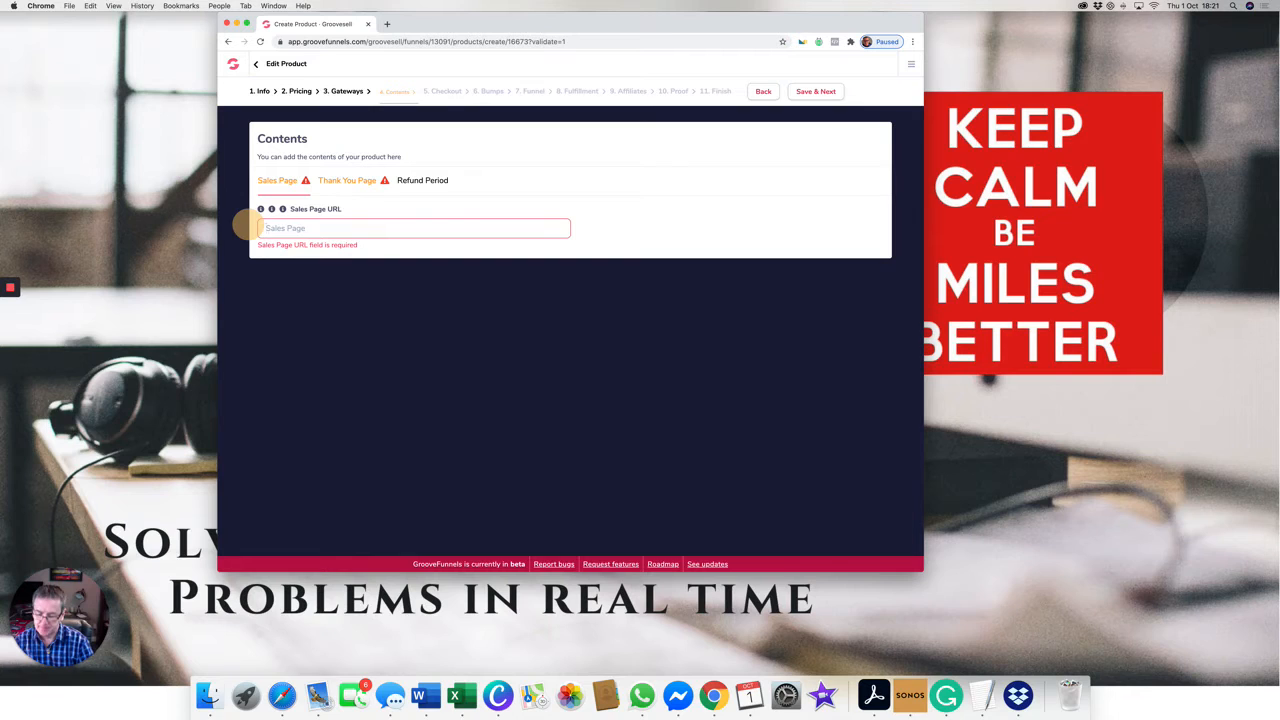
pyautogui.write('www.milesbetter')
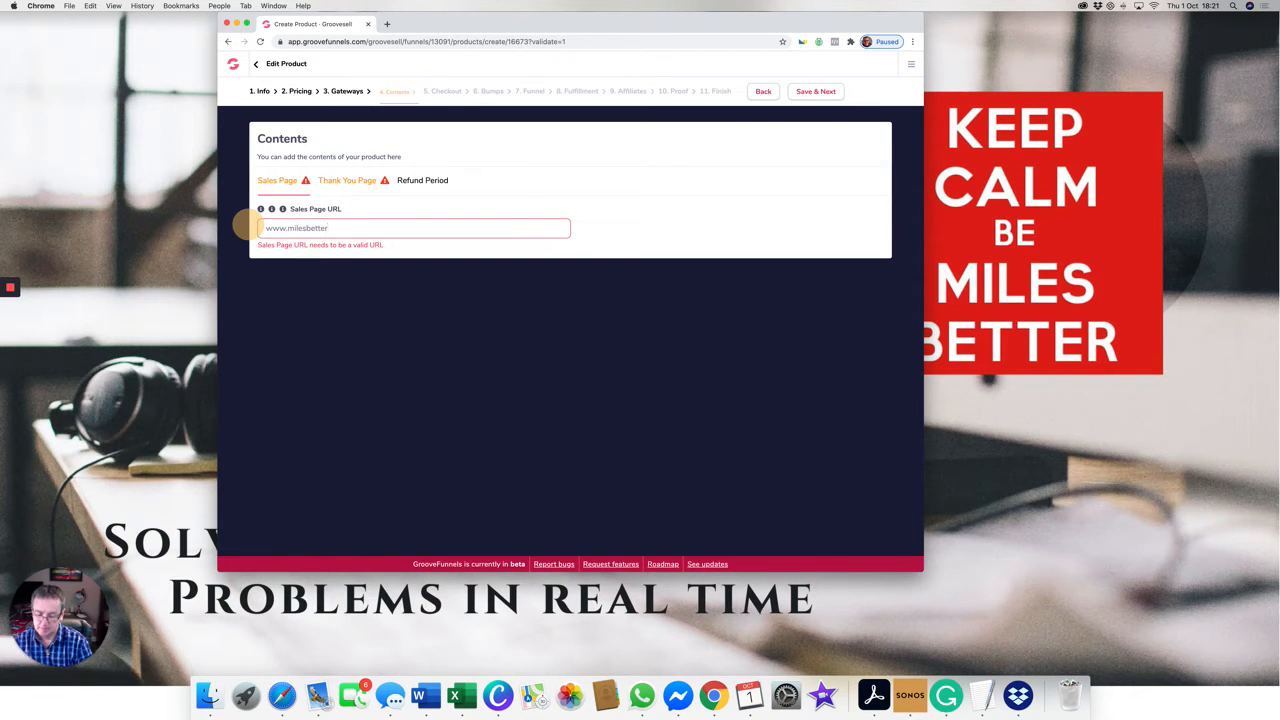
pyautogui.write('business')
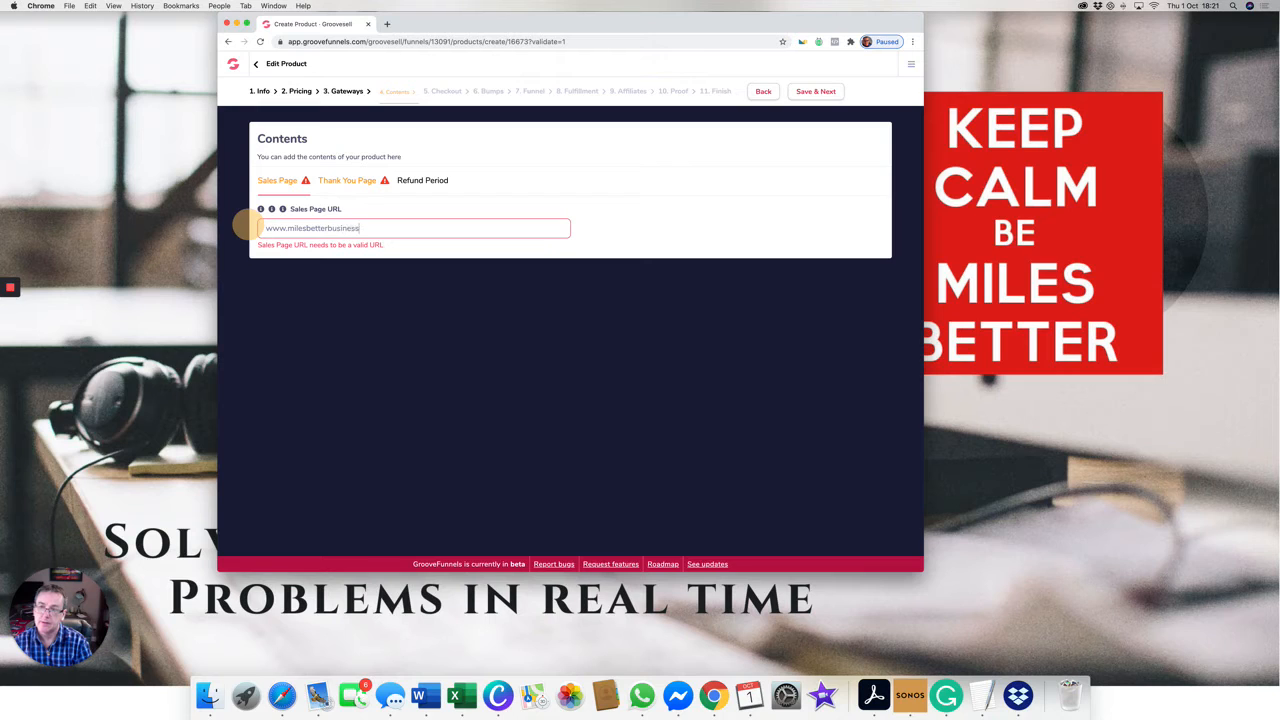
pyautogui.write('brain.')
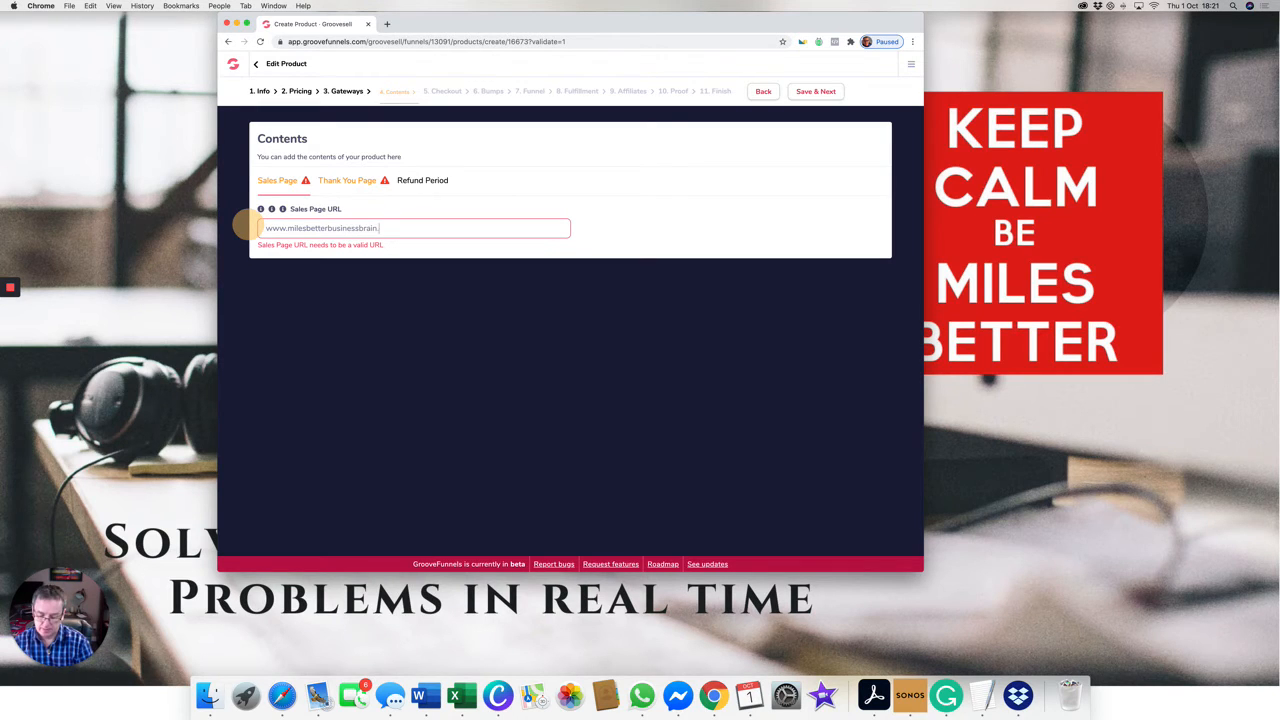
pyautogui.write('com')
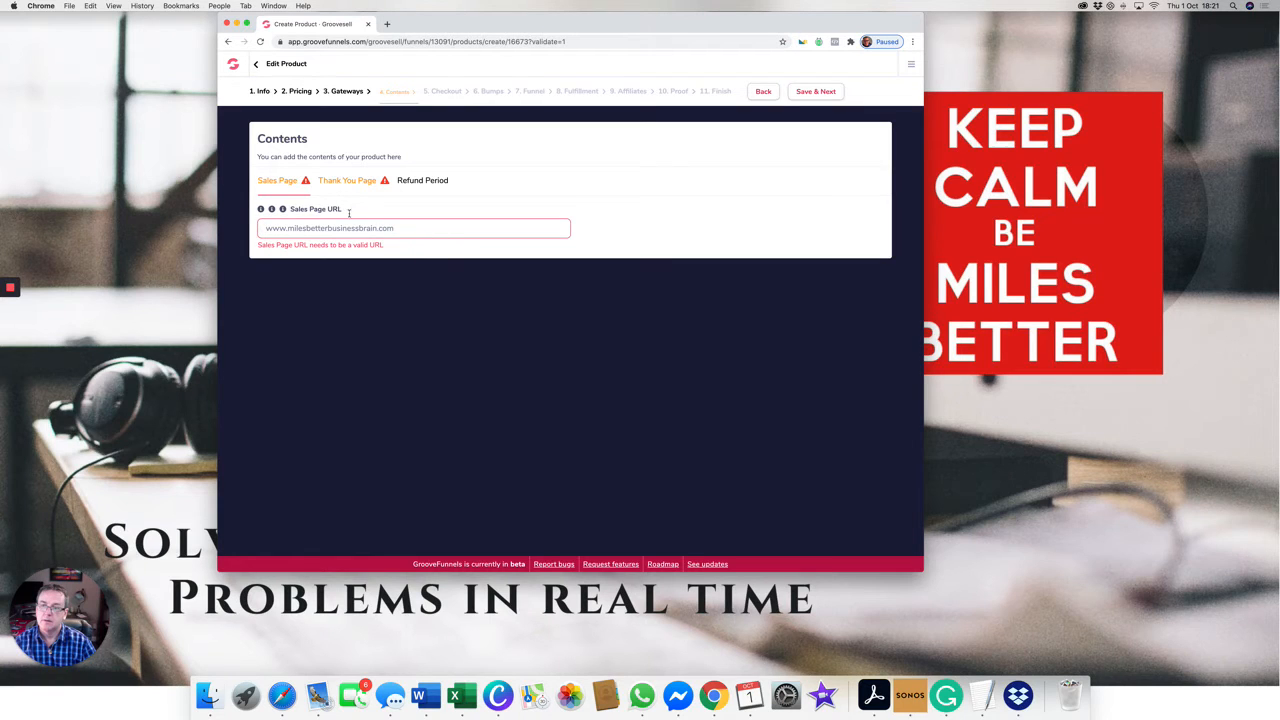
pyautogui.click(339, 182)
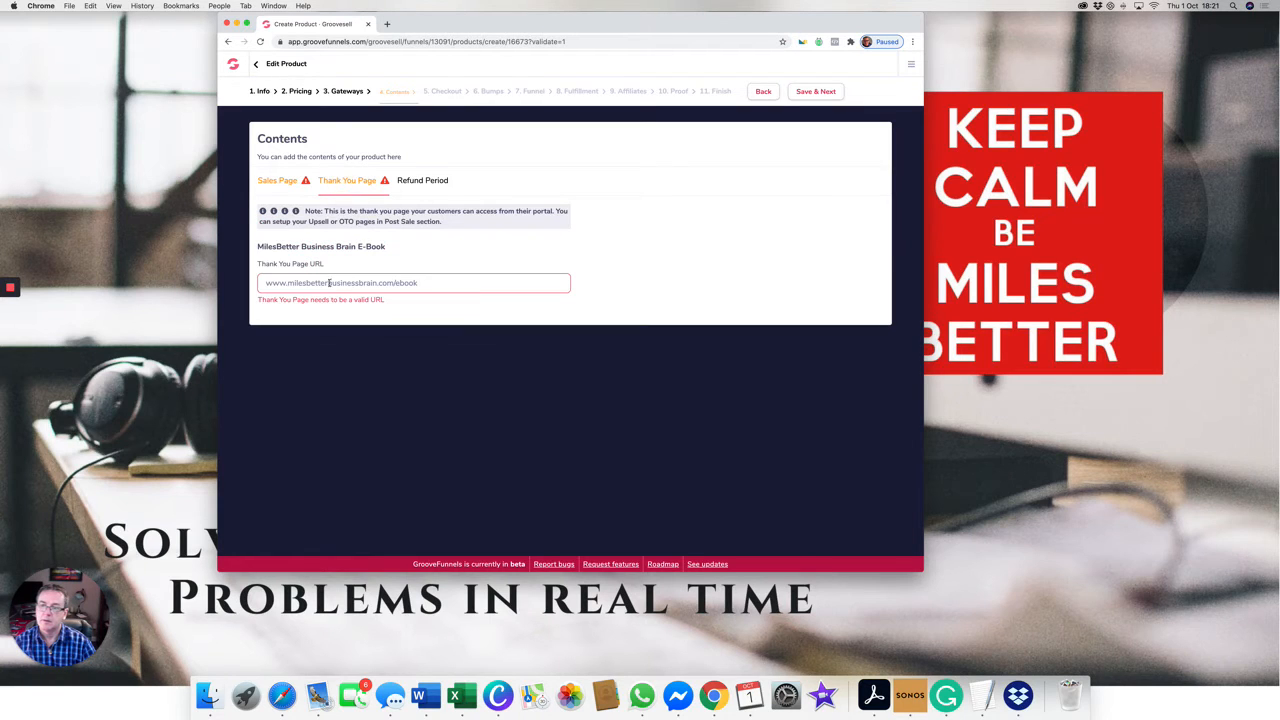
pyautogui.click(266, 283)
pyautogui.moveTo(420, 283); pyautogui.dragTo(222, 289)
pyautogui.write('Mile')
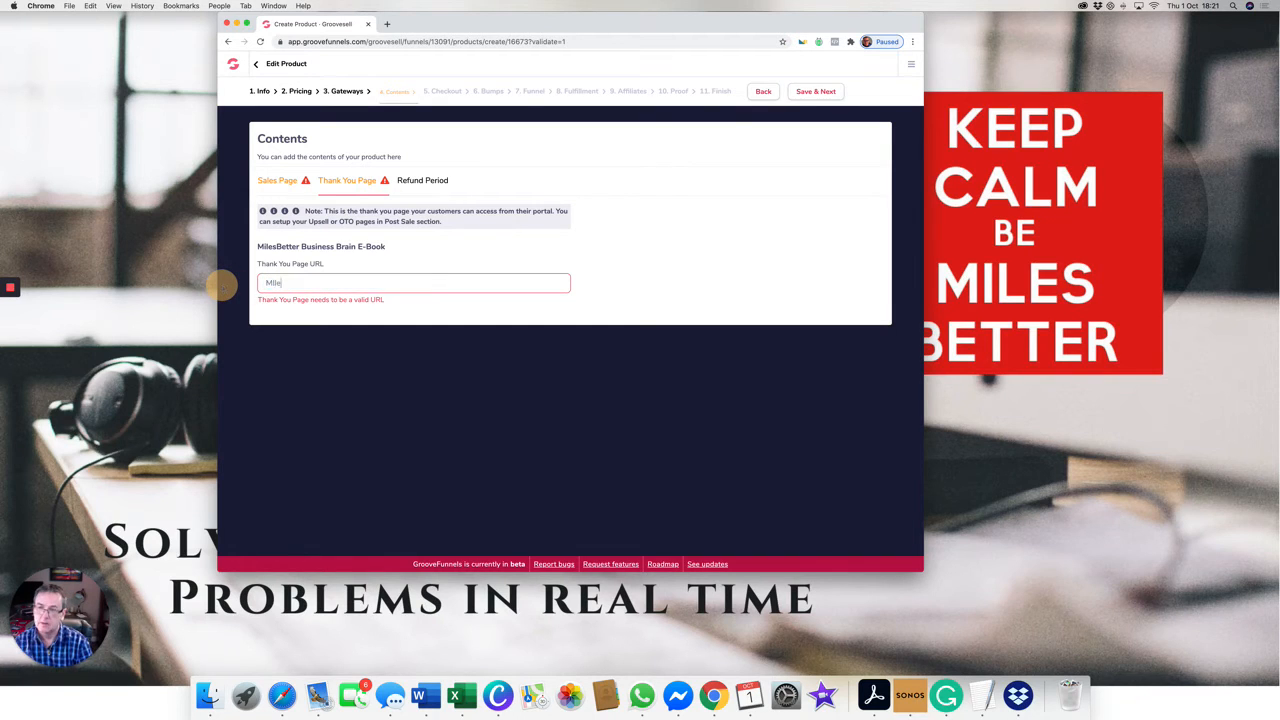
pyautogui.press('BackSpace')
pyautogui.press('BackSpace')
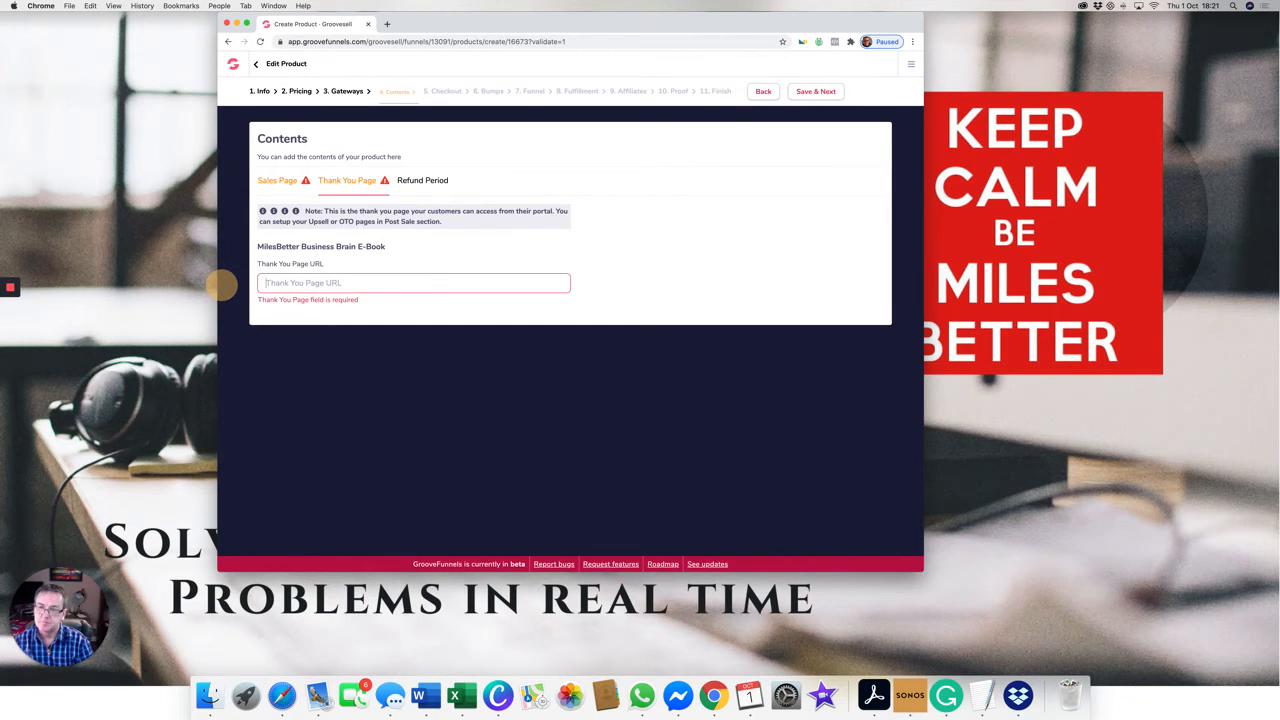
pyautogui.write('www.mile')
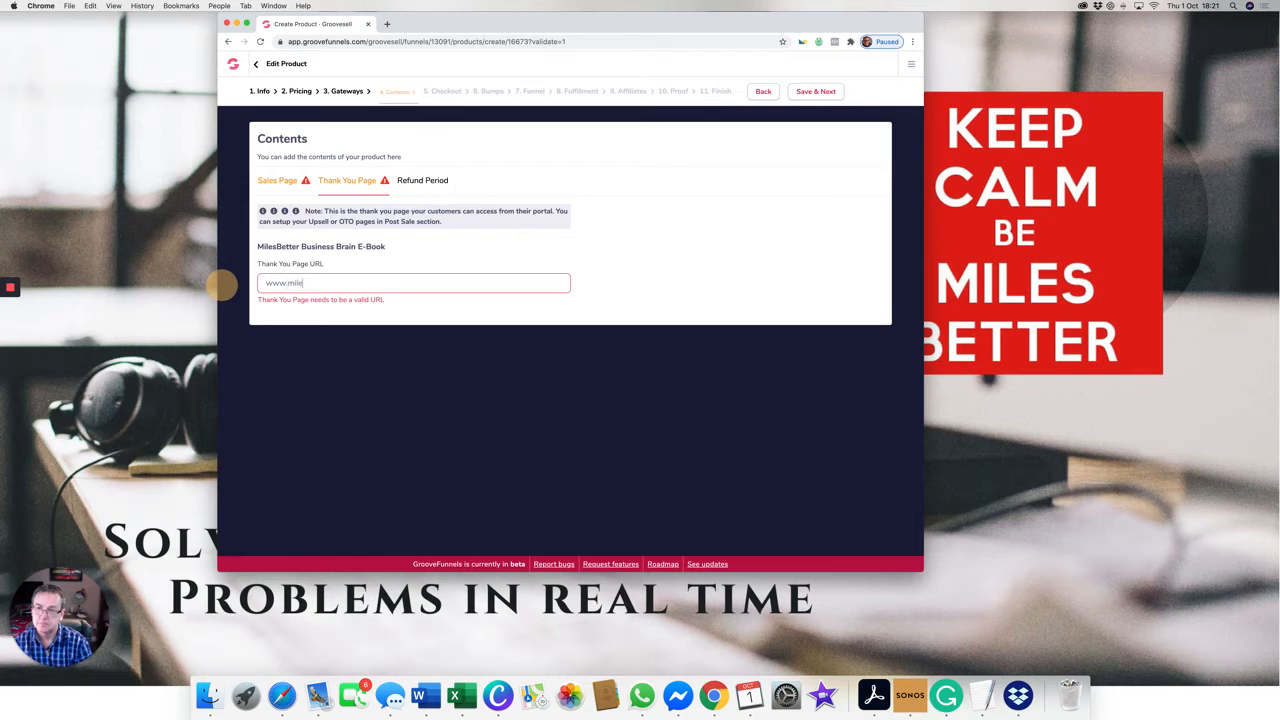
pyautogui.write('sbetter')
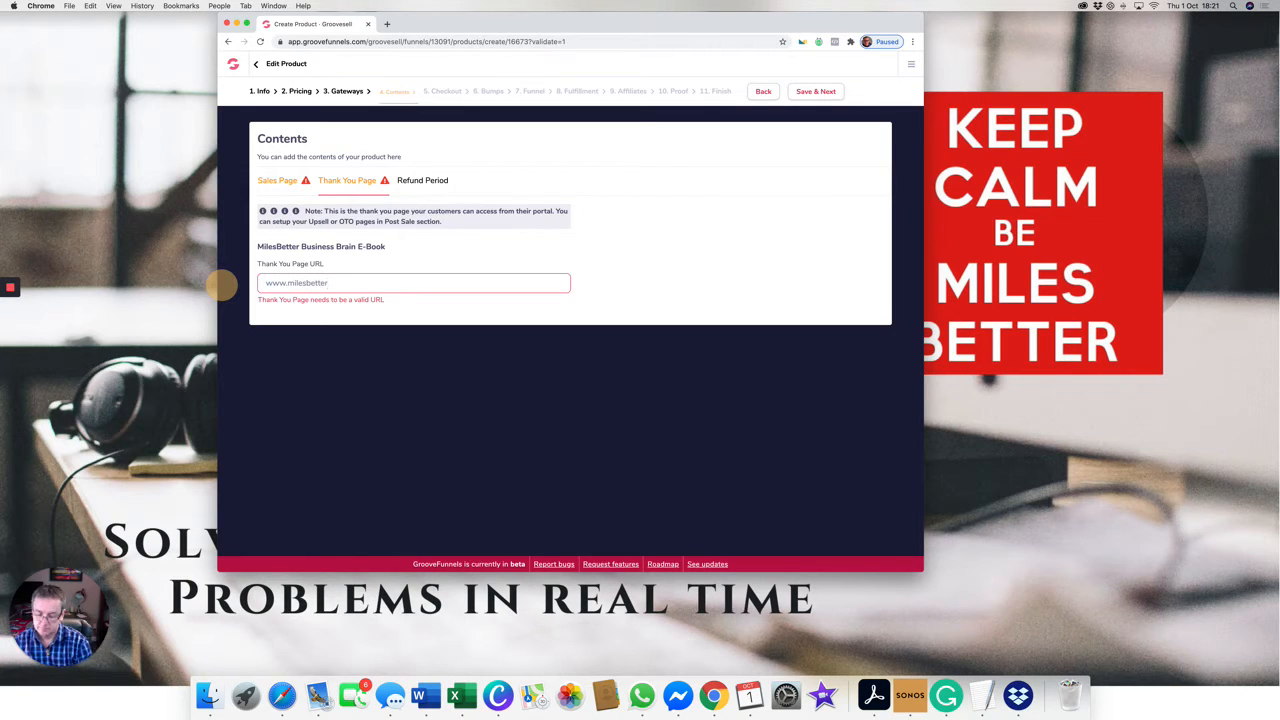
pyautogui.write('business')
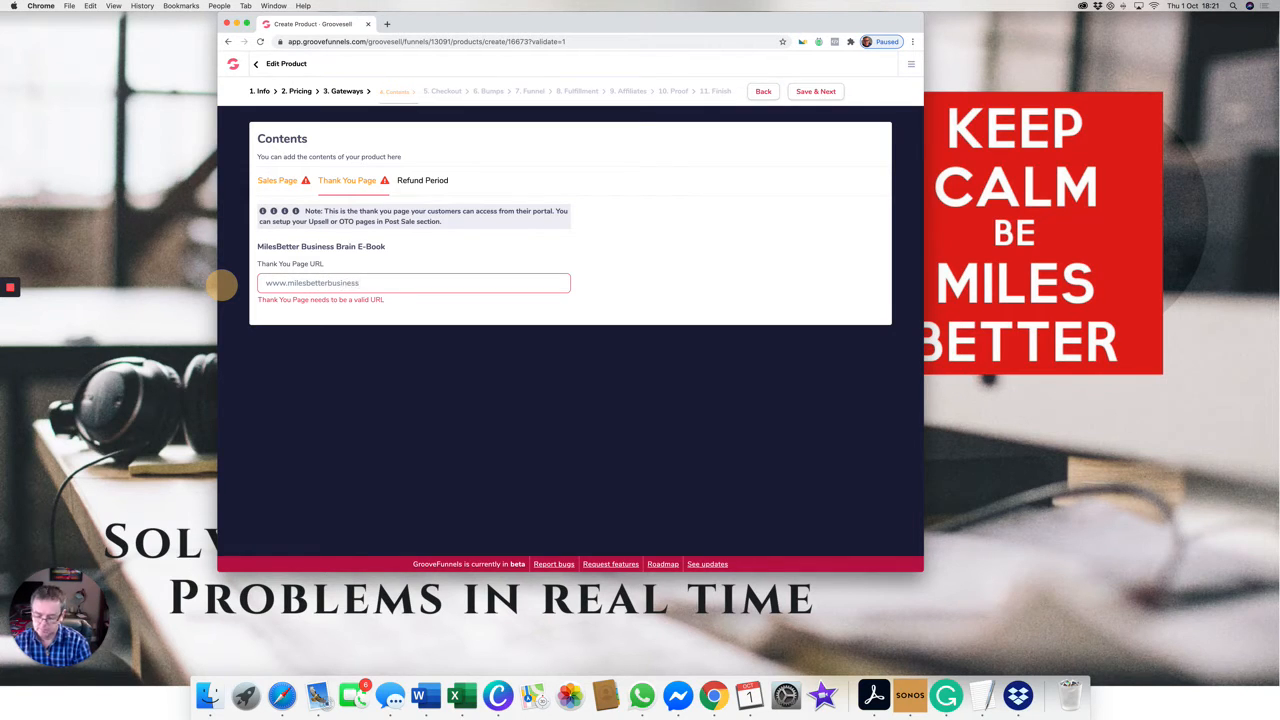
pyautogui.write('brain.com')
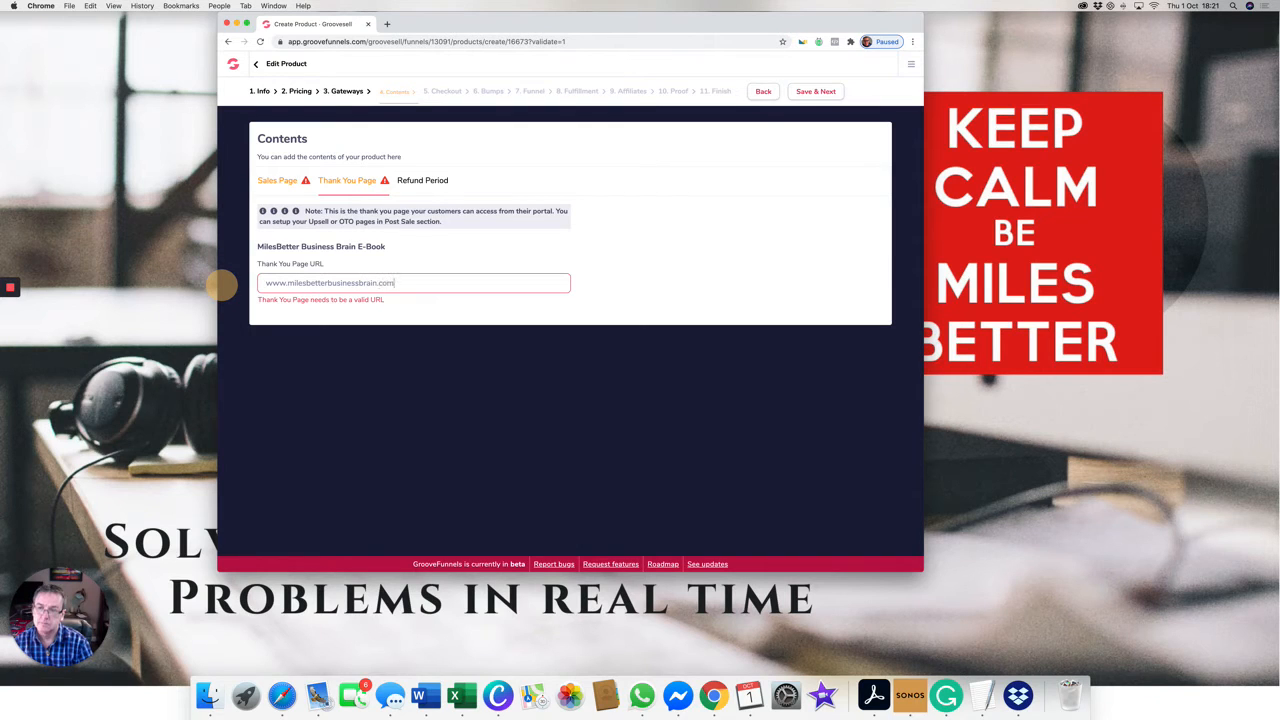
pyautogui.write('/ebook')
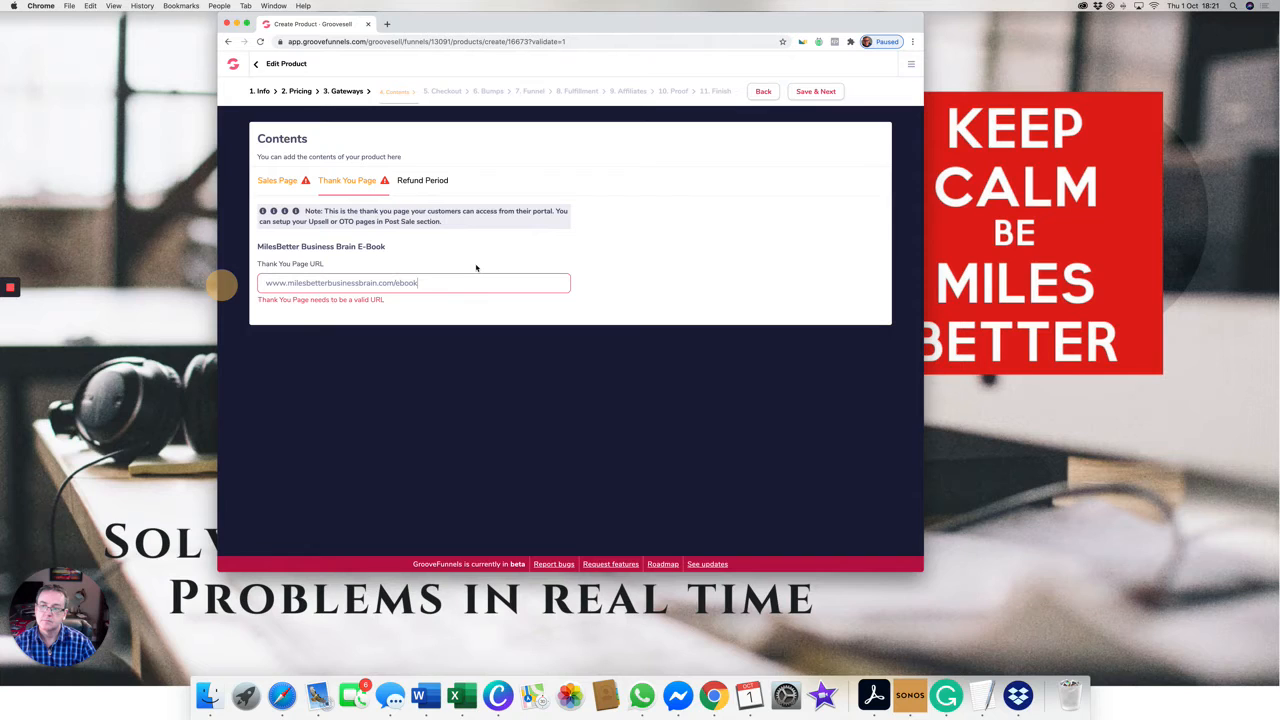
pyautogui.click(477, 264)
pyautogui.click(285, 184)
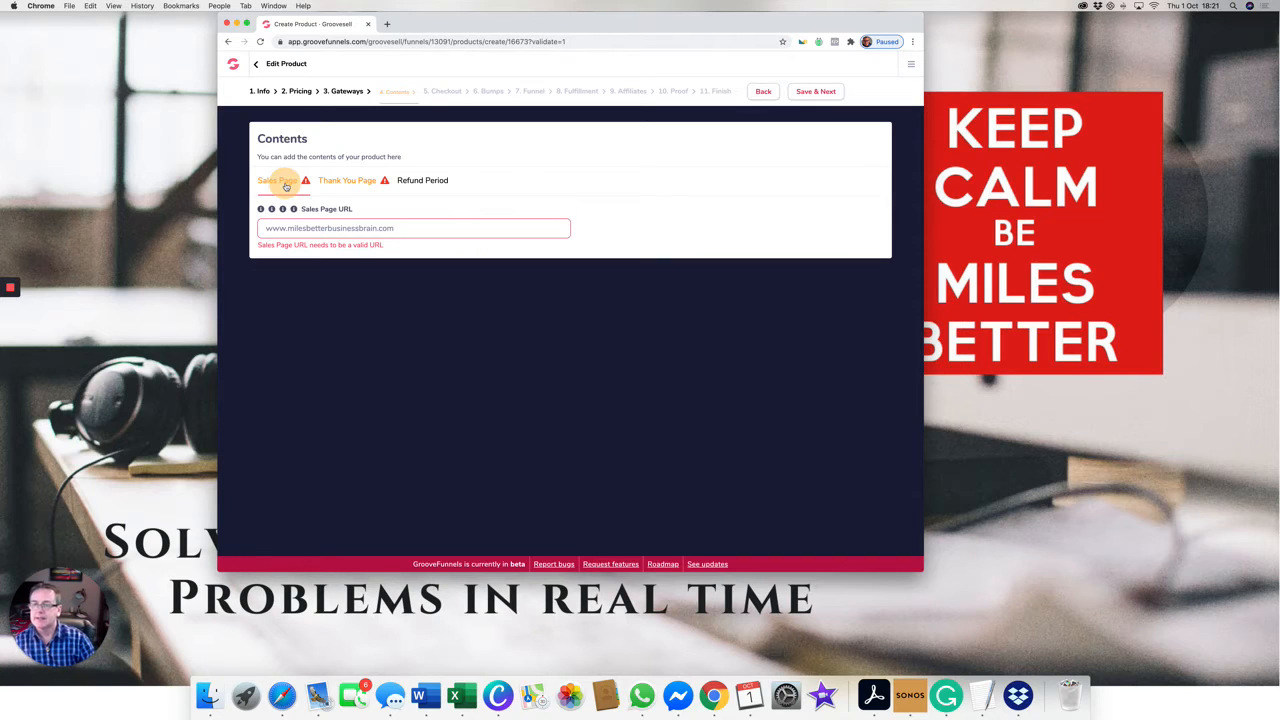
pyautogui.click(266, 228)
pyautogui.click(414, 228)
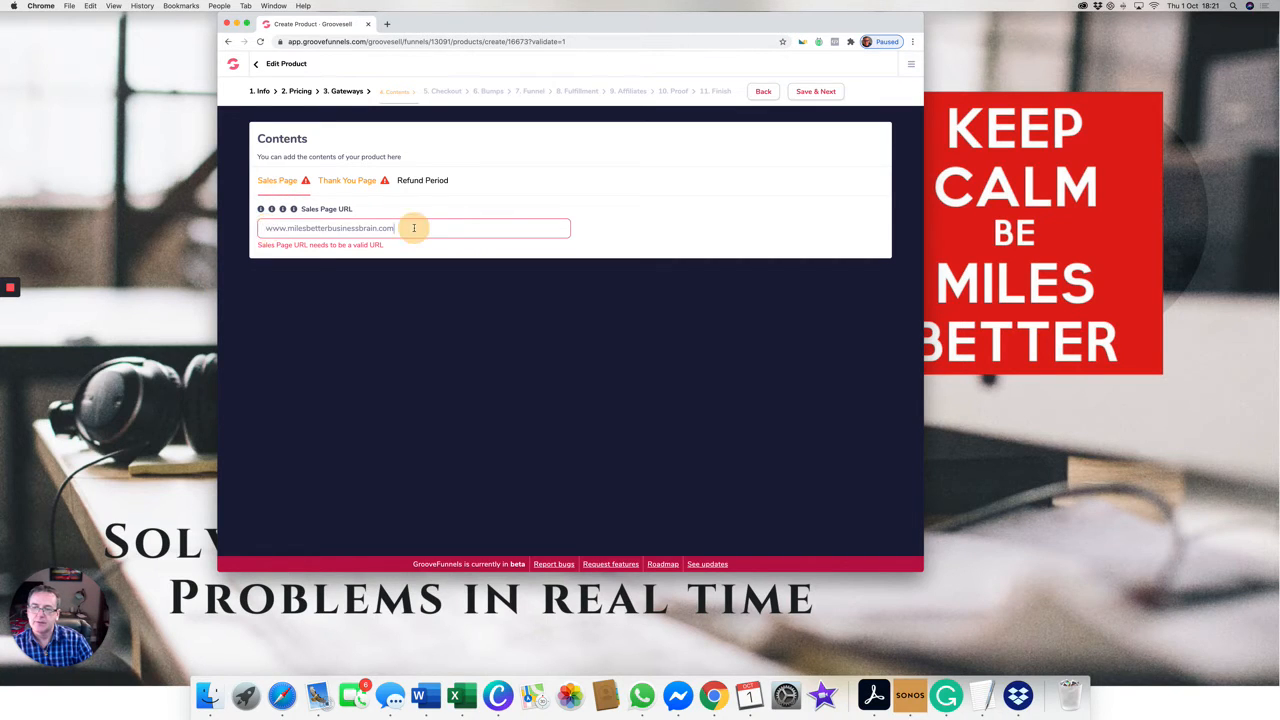
pyautogui.click(265, 228)
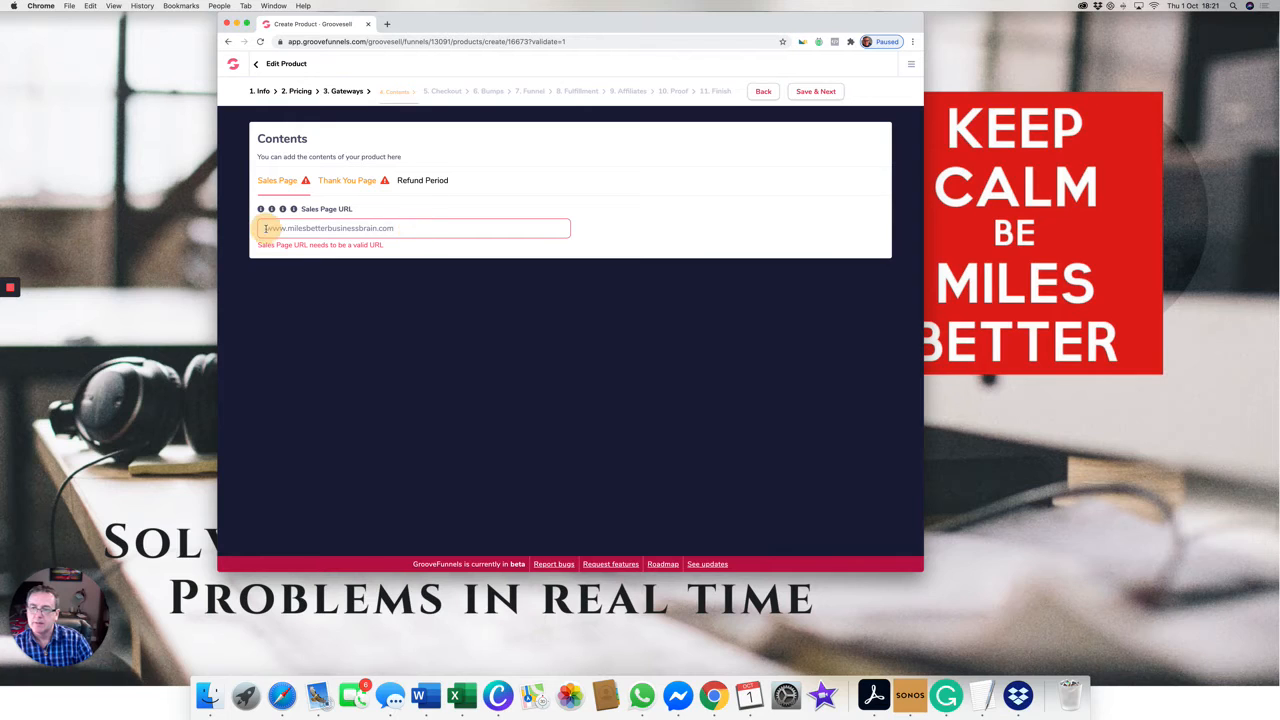
pyautogui.write('https://')
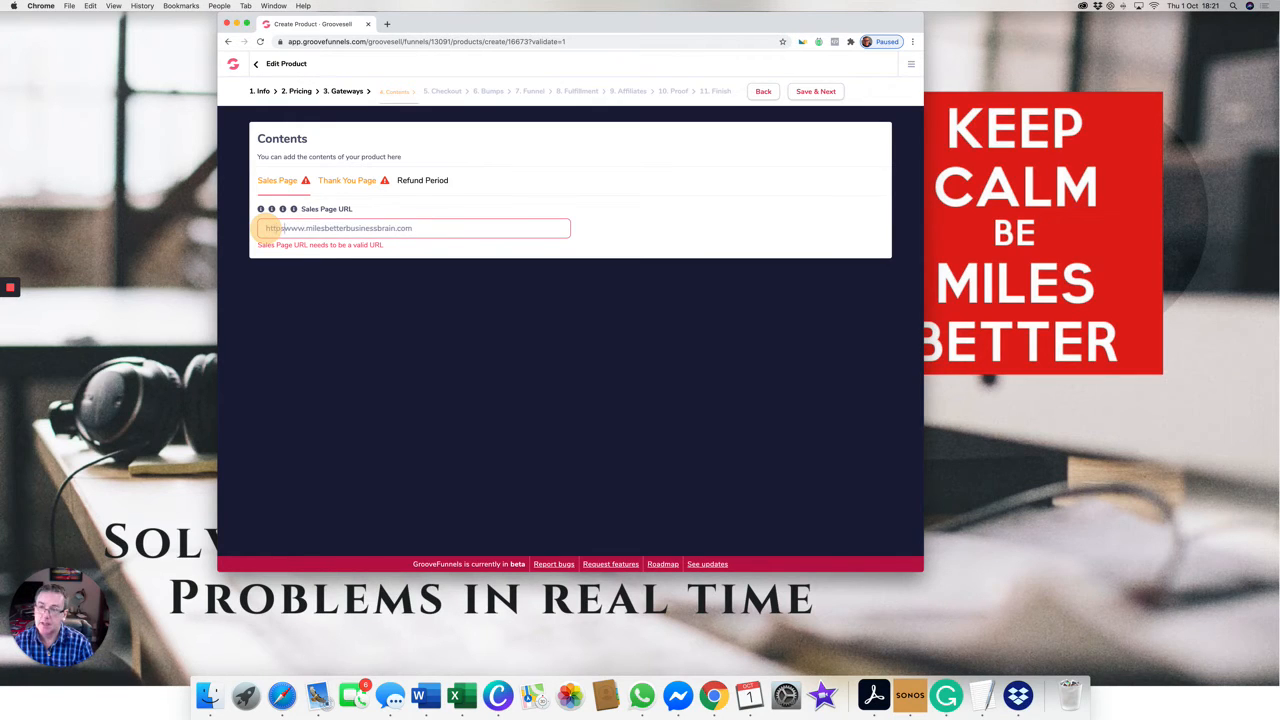
pyautogui.write('//')
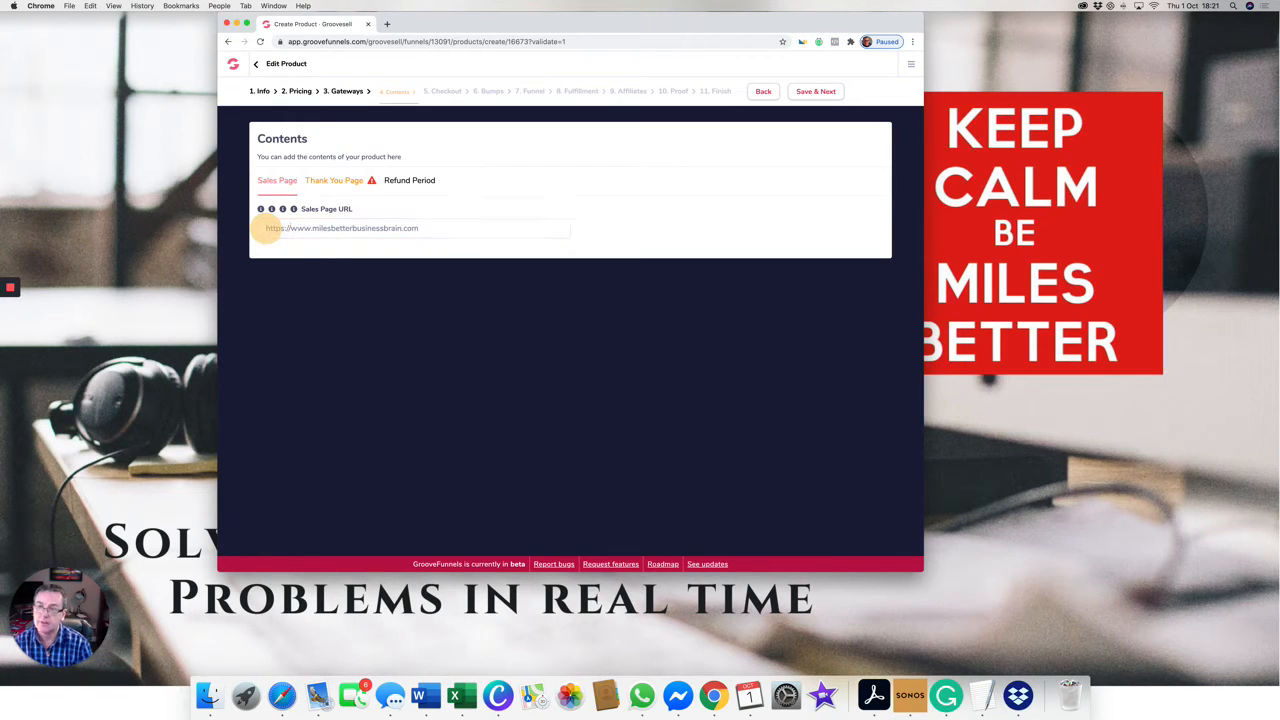
pyautogui.click(320, 185)
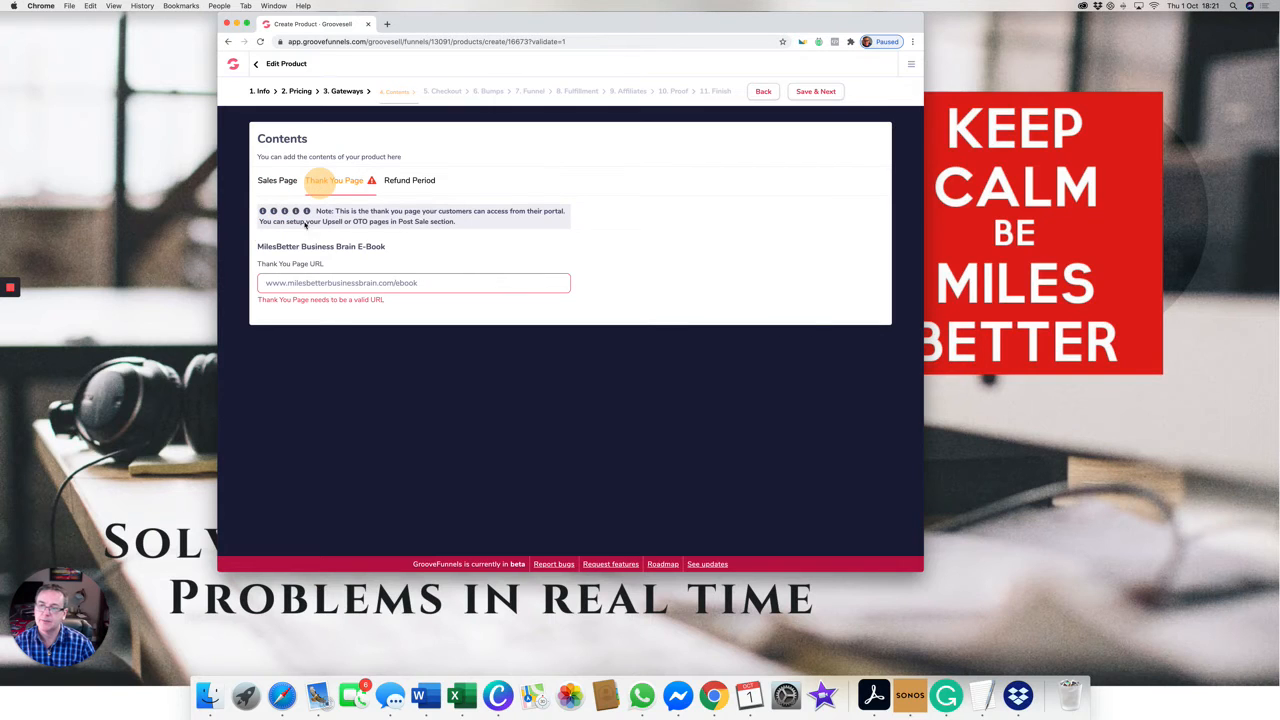
pyautogui.click(265, 283)
pyautogui.write('https')
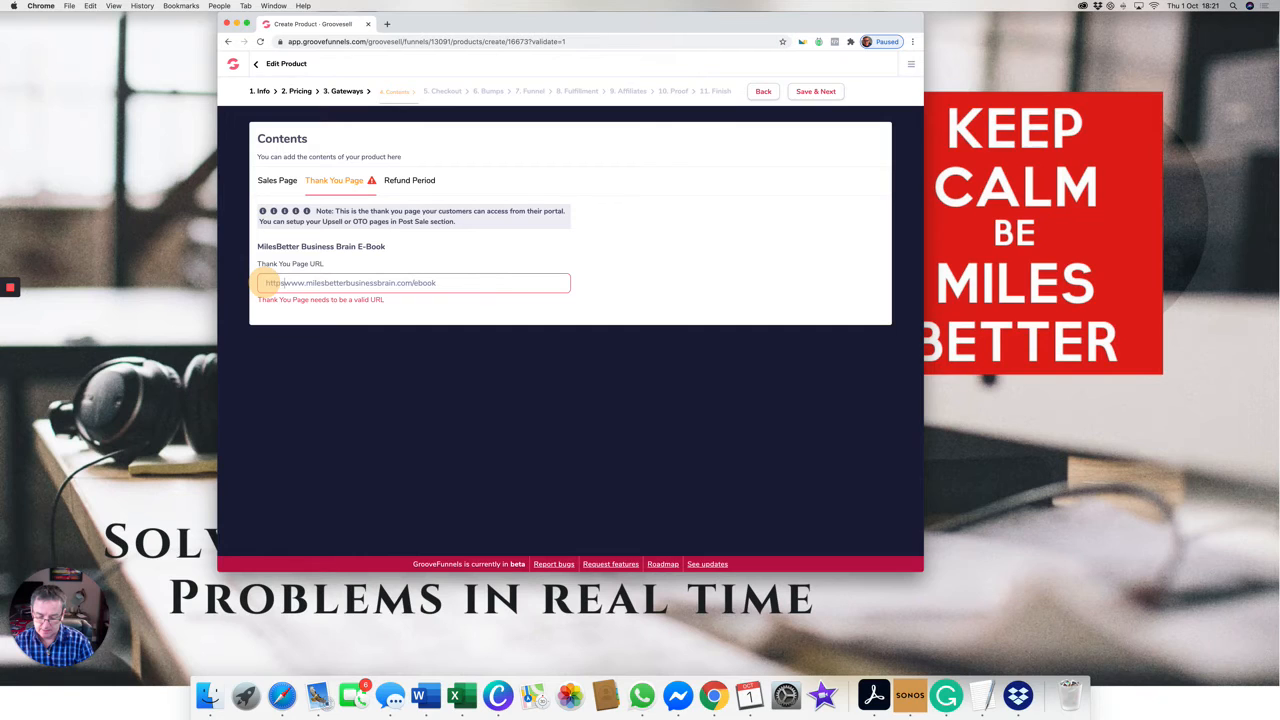
pyautogui.write('://')
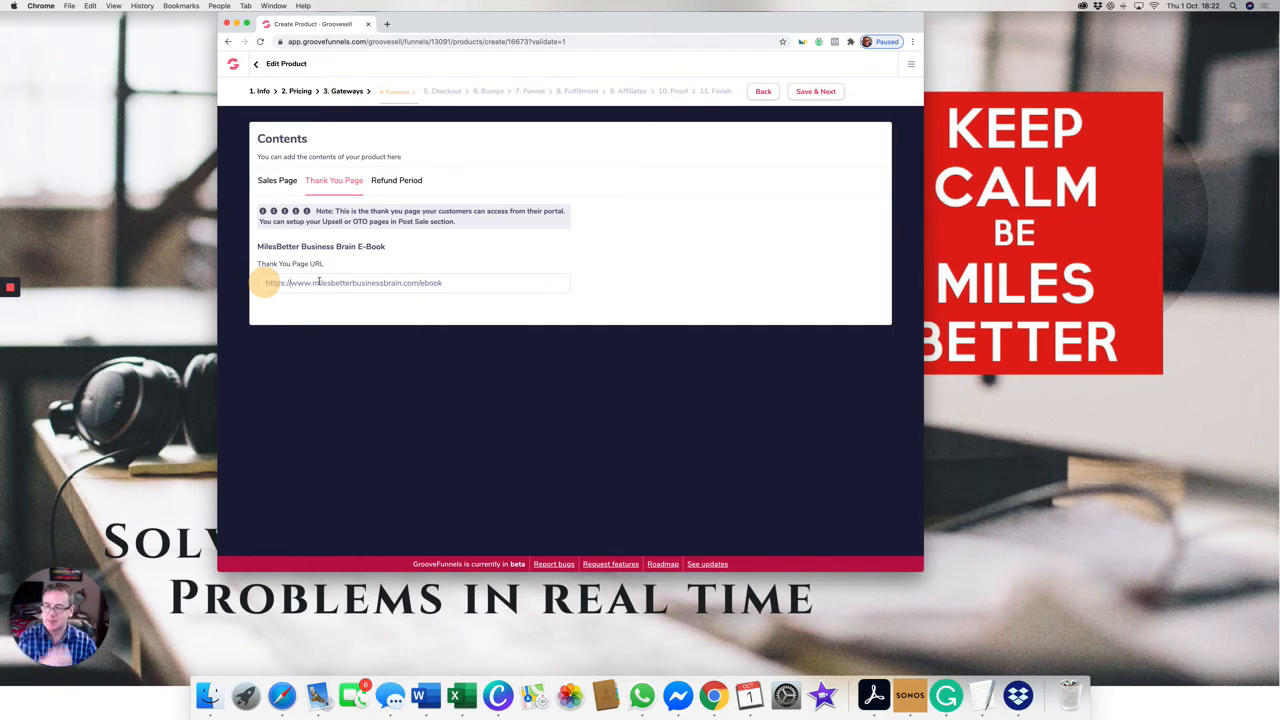
pyautogui.click(425, 299)
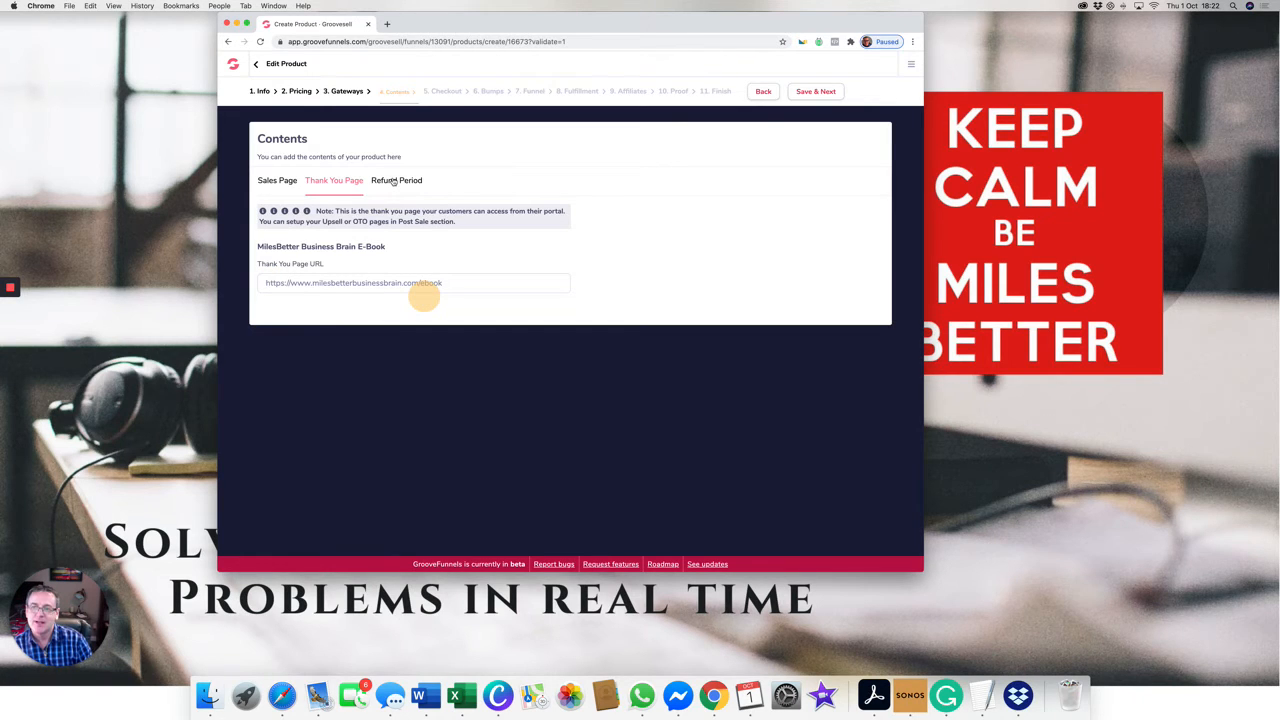
pyautogui.click(815, 92)
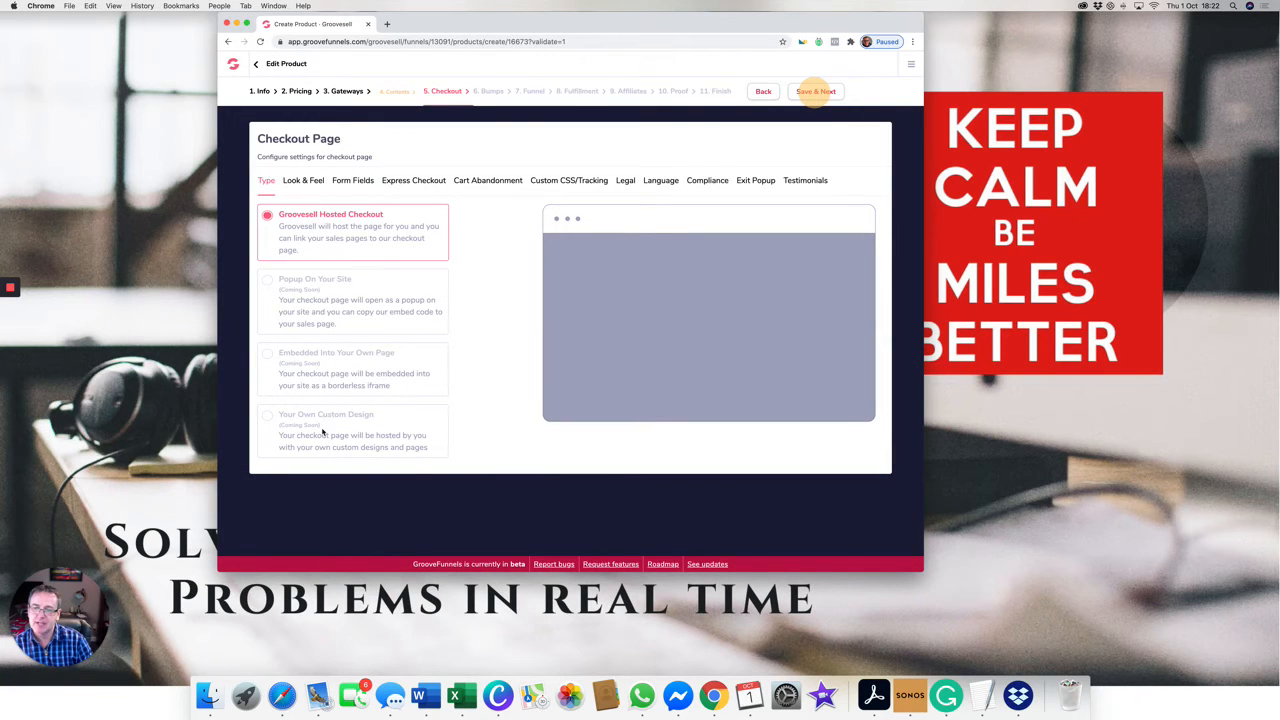
# - Choose the Blue Sidebar checkout template and set the paperback book mockup on a dark metal surface as product image
pyautogui.click(304, 182)
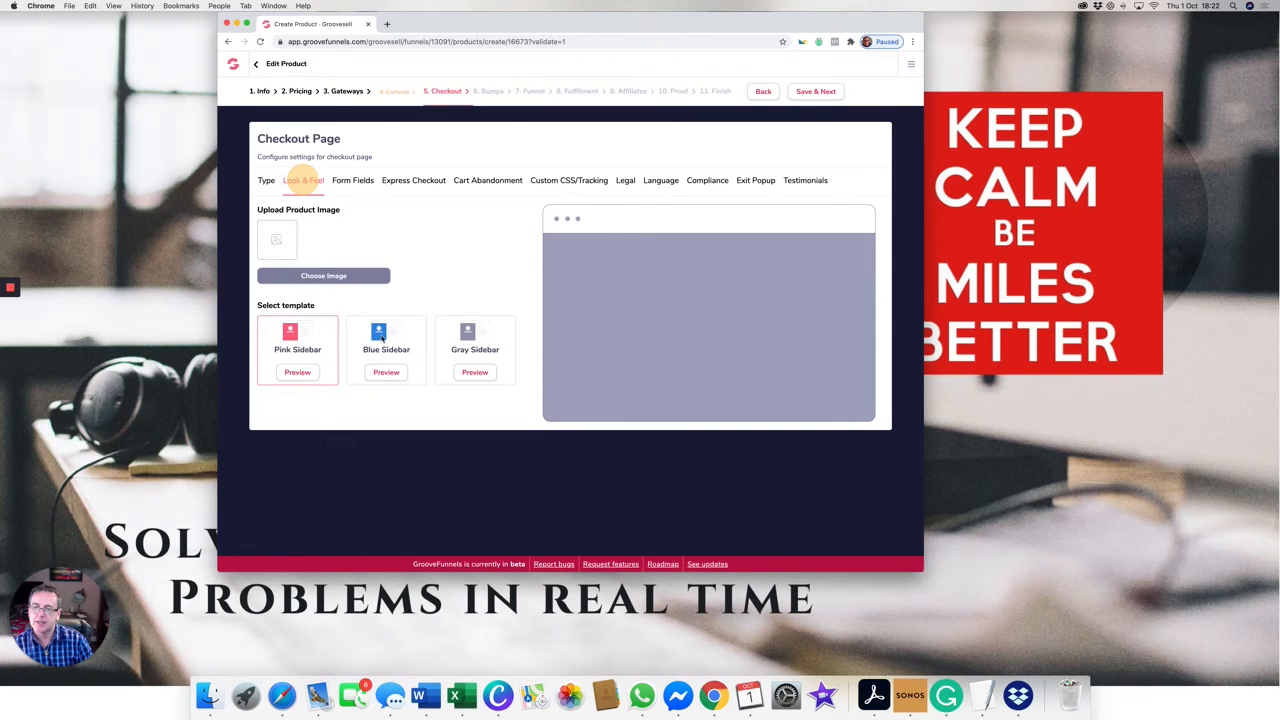
pyautogui.click(381, 338)
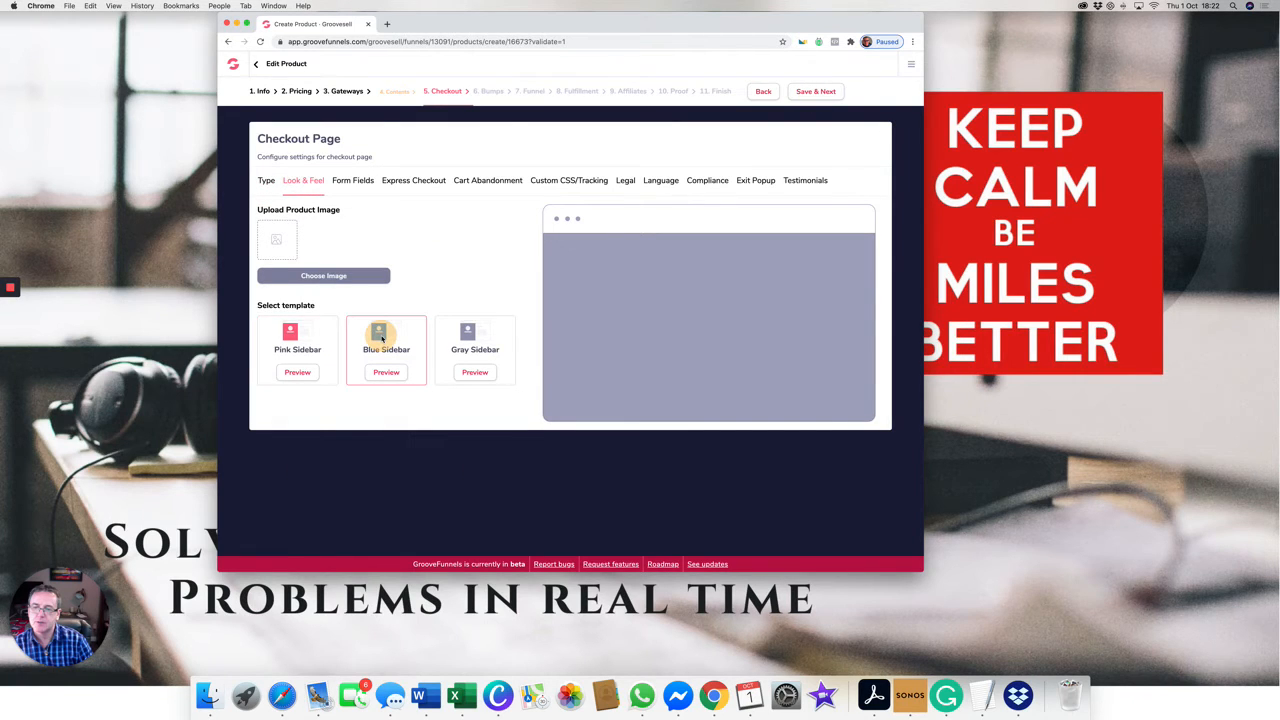
pyautogui.click(333, 277)
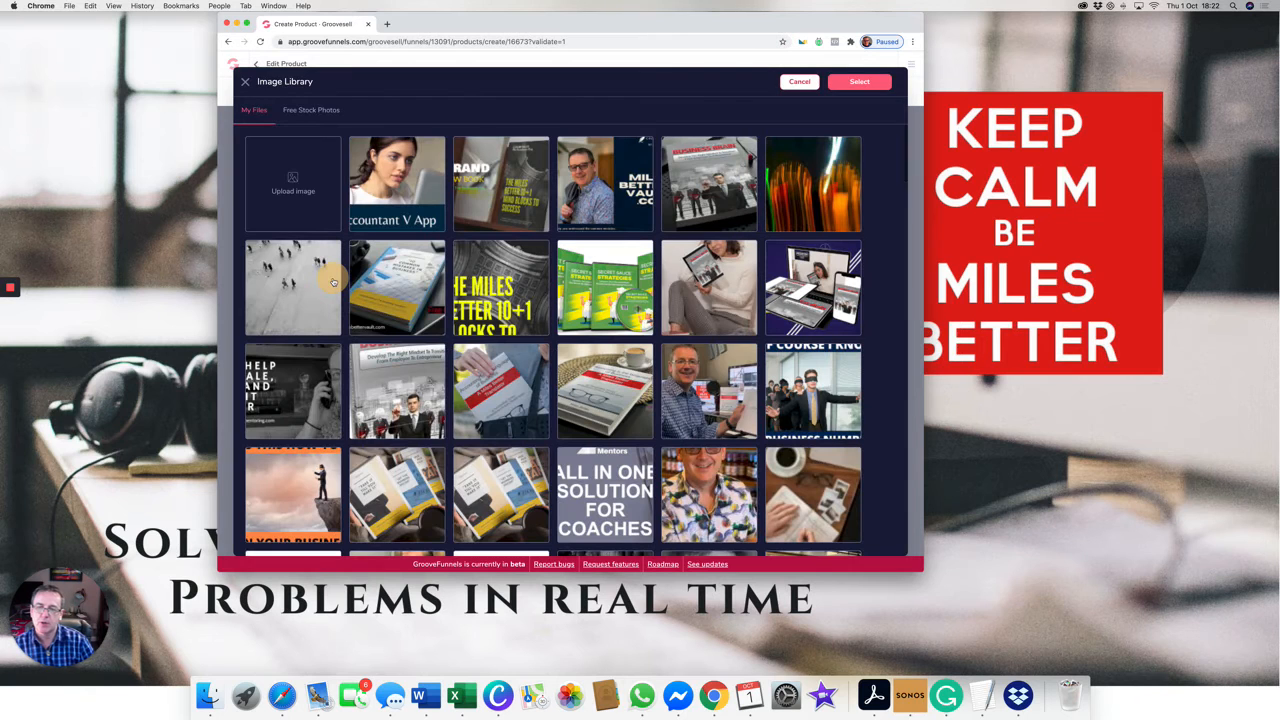
pyautogui.click(715, 192)
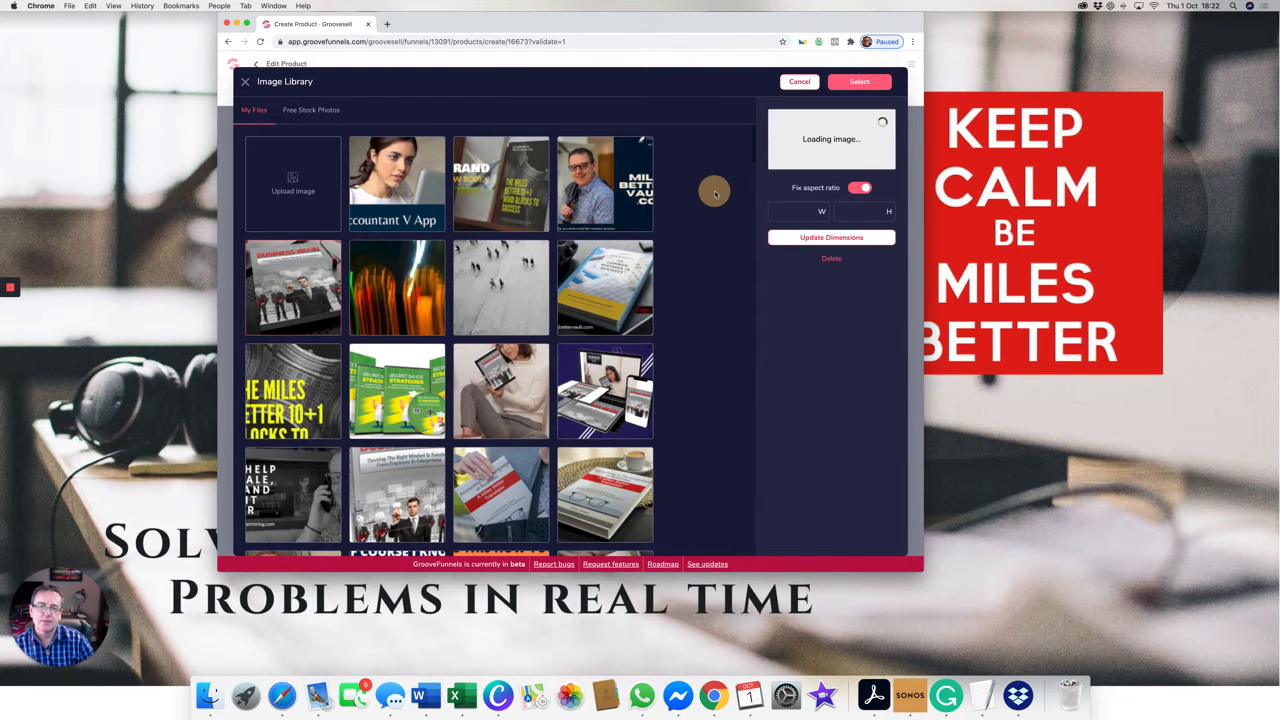
pyautogui.click(860, 82)
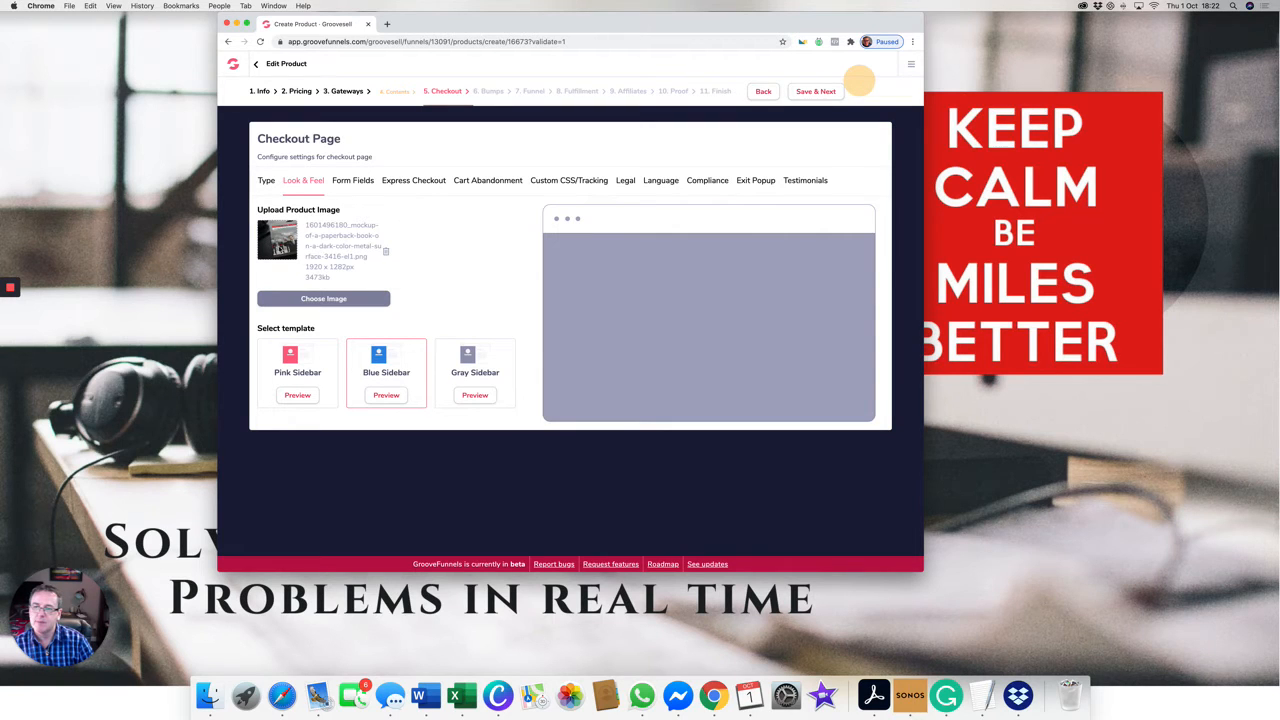
# - Remove the Address, City And Postal Code, Phone and Company fields from the checkout form
pyautogui.click(348, 182)
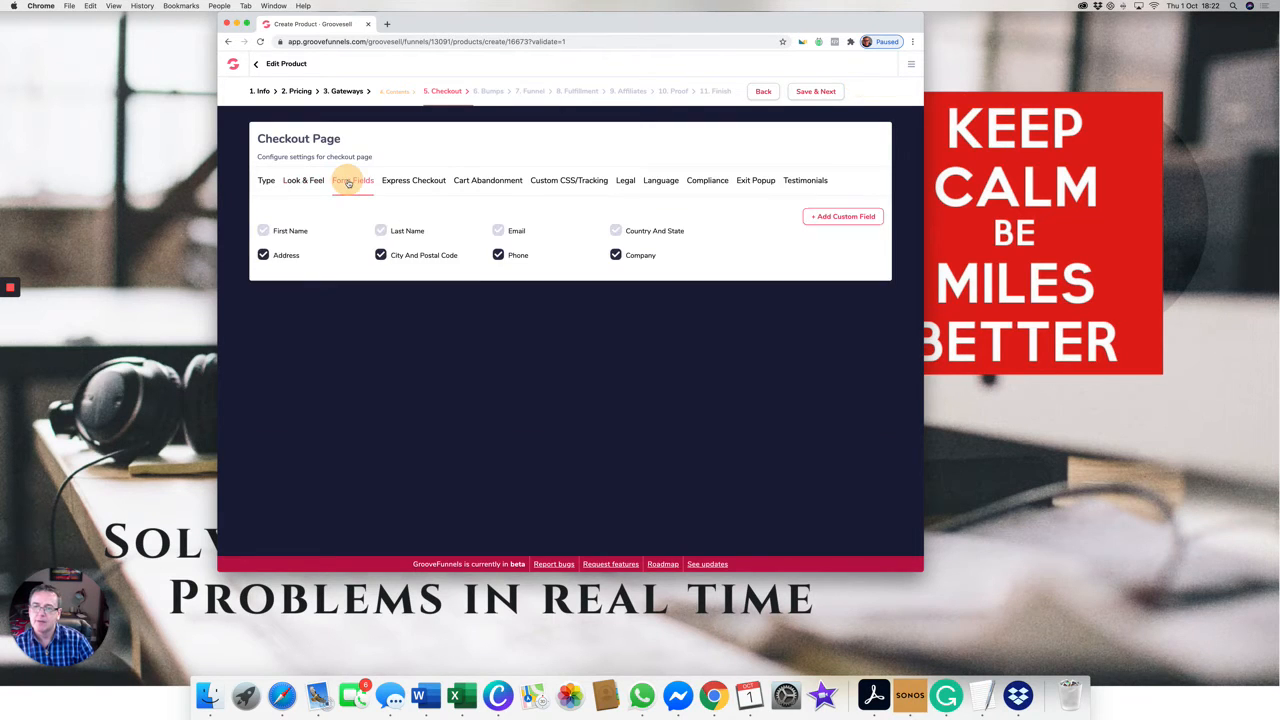
pyautogui.click(264, 255)
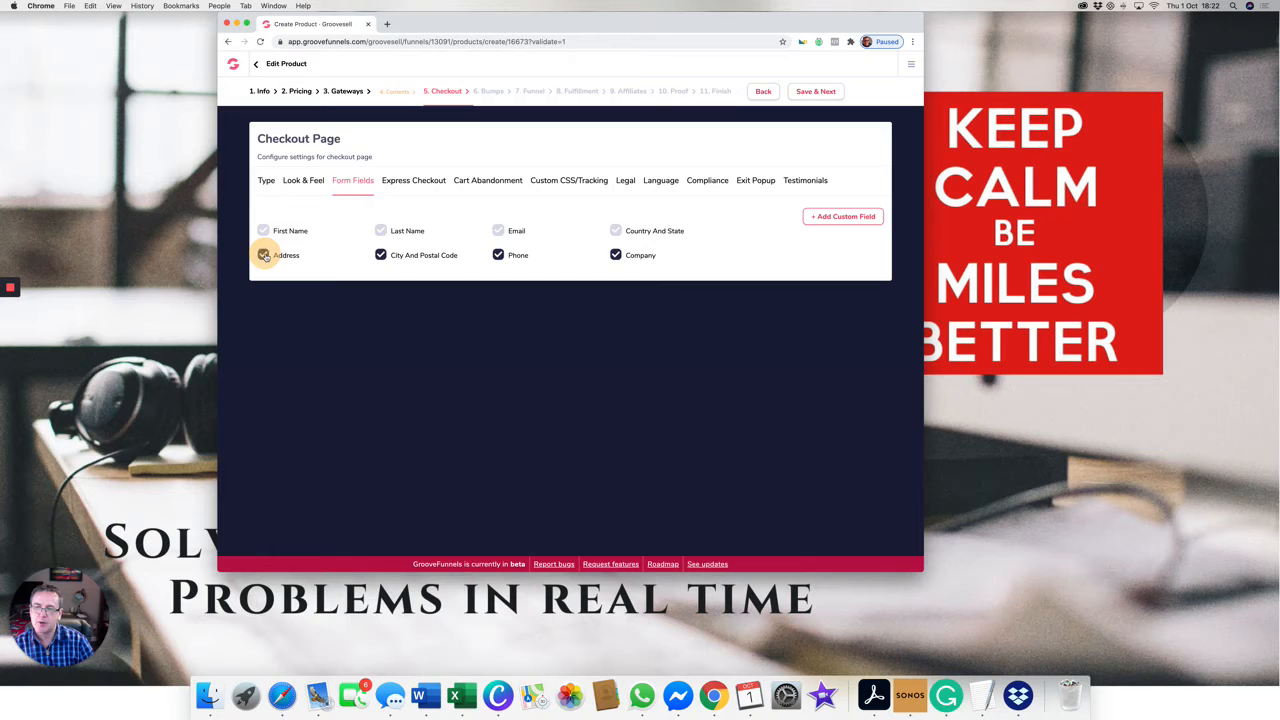
pyautogui.click(381, 255)
pyautogui.click(499, 255)
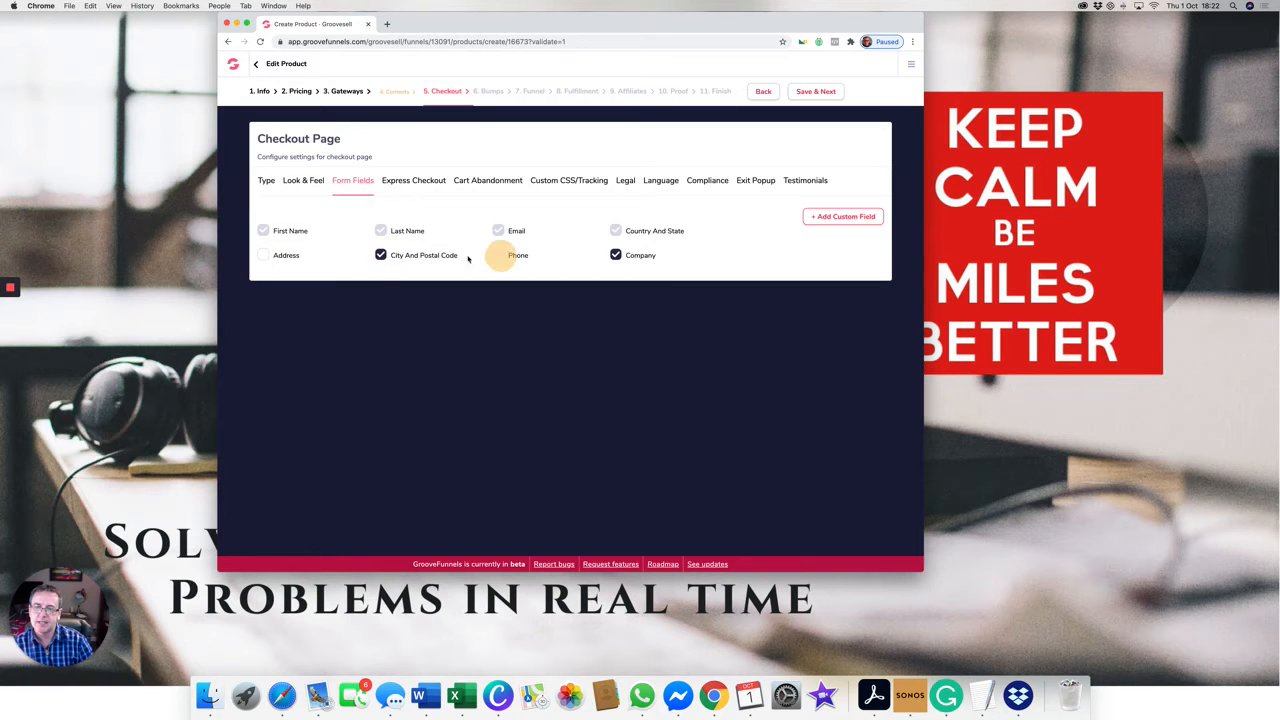
pyautogui.click(380, 257)
pyautogui.click(616, 255)
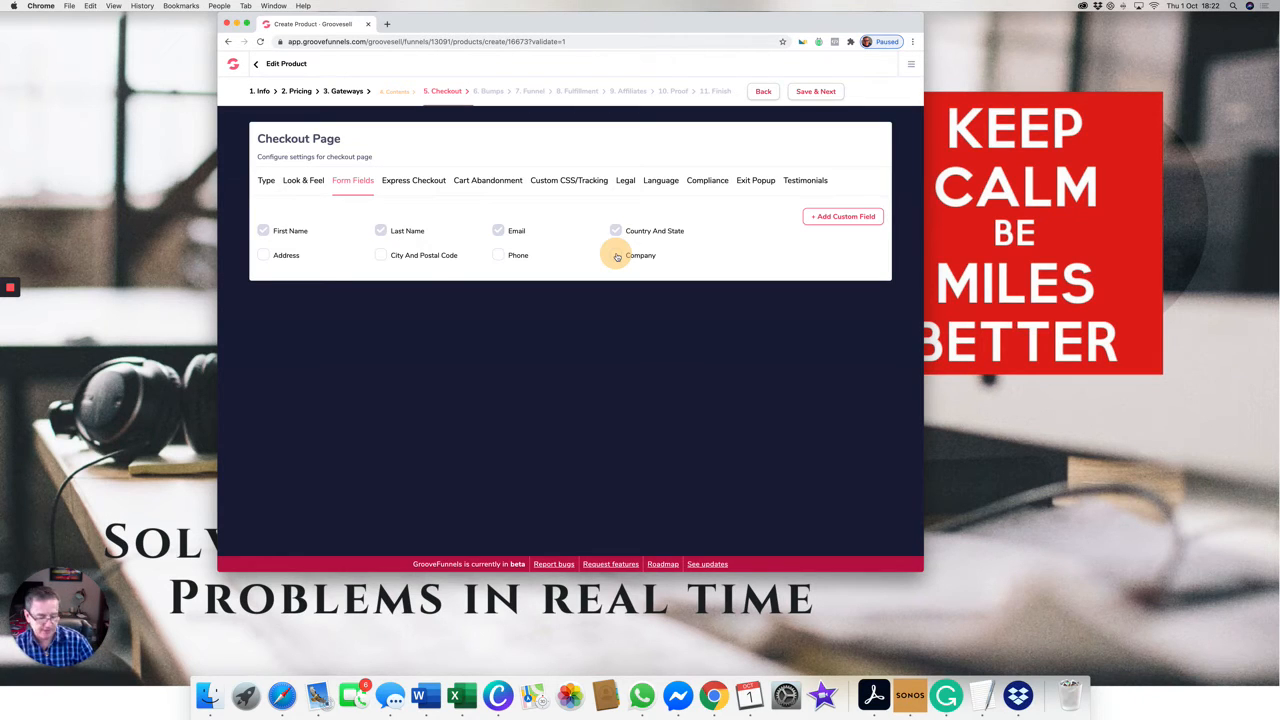
# - Review the remaining checkout settings from Express Checkout through Testimonials and save the checkout stage
pyautogui.click(428, 185)
pyautogui.click(490, 184)
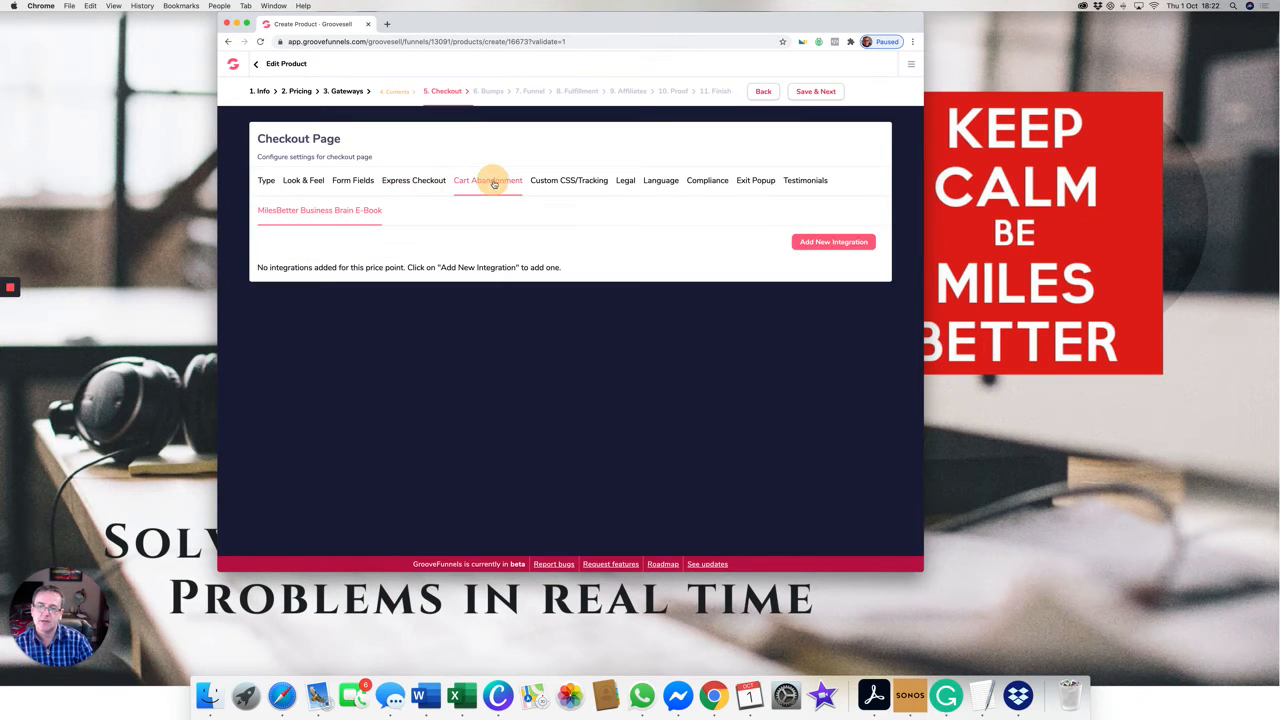
pyautogui.click(546, 184)
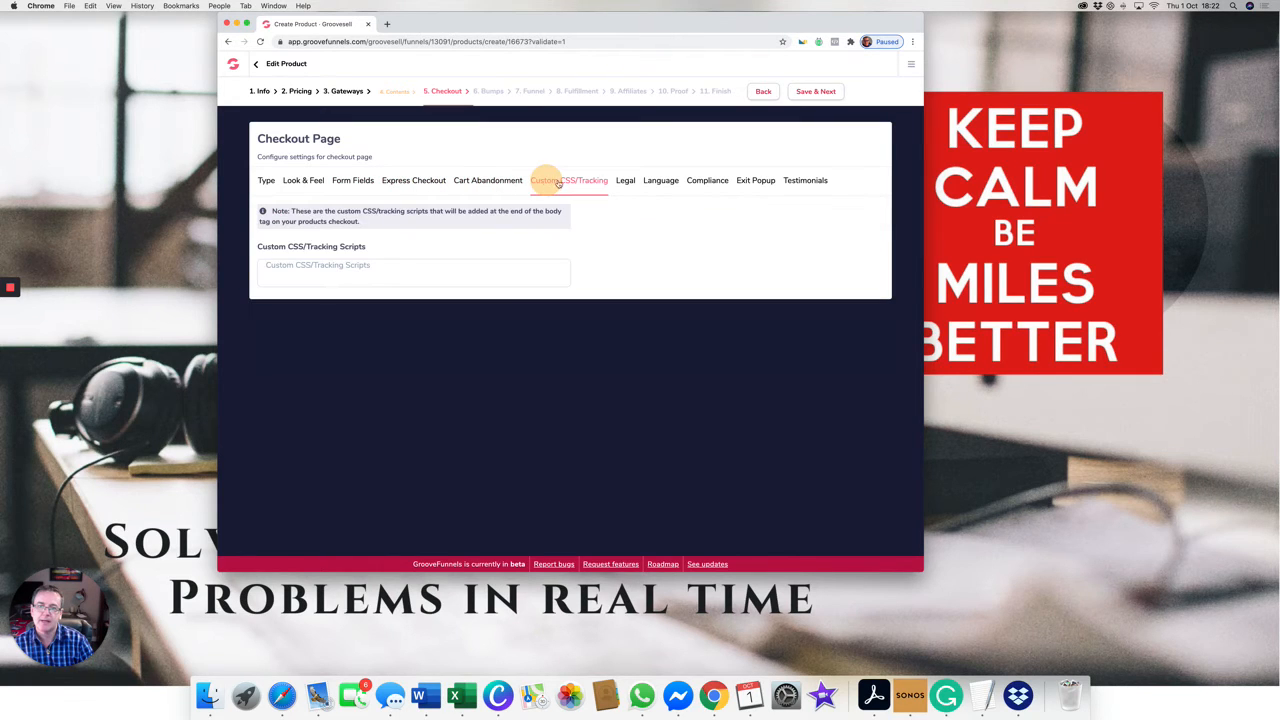
pyautogui.click(627, 184)
pyautogui.click(660, 184)
pyautogui.click(704, 184)
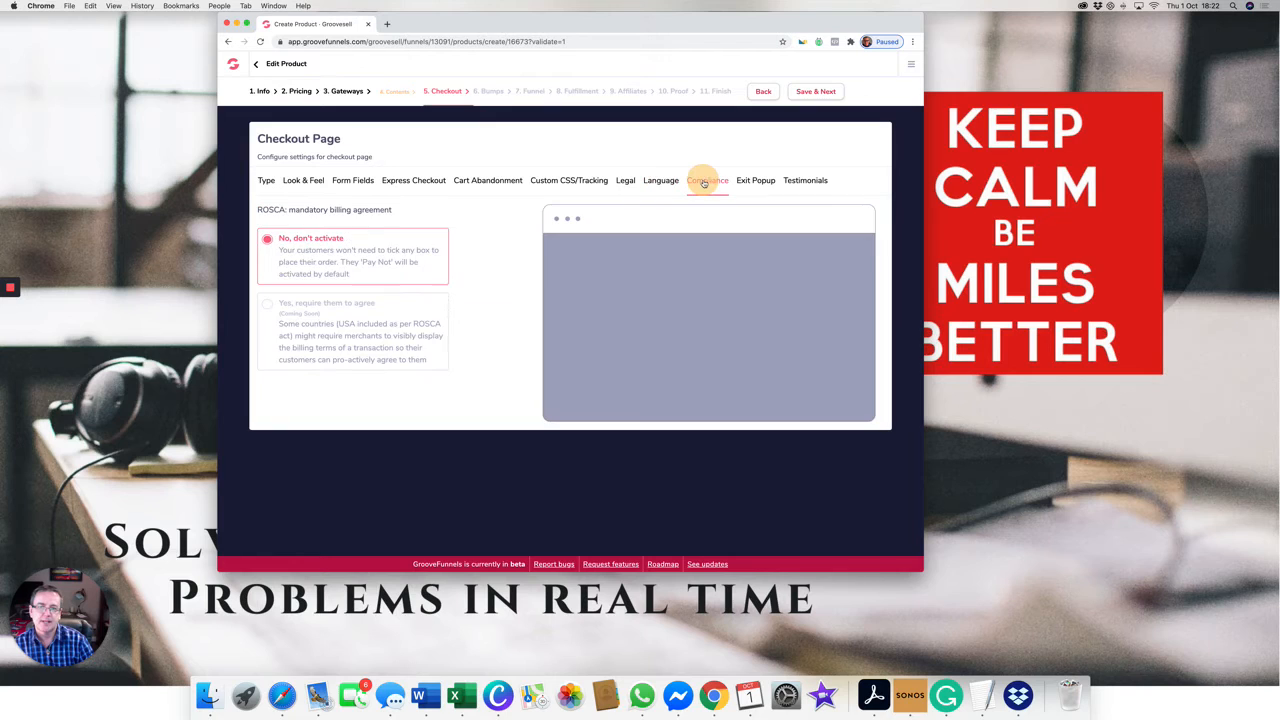
pyautogui.click(755, 182)
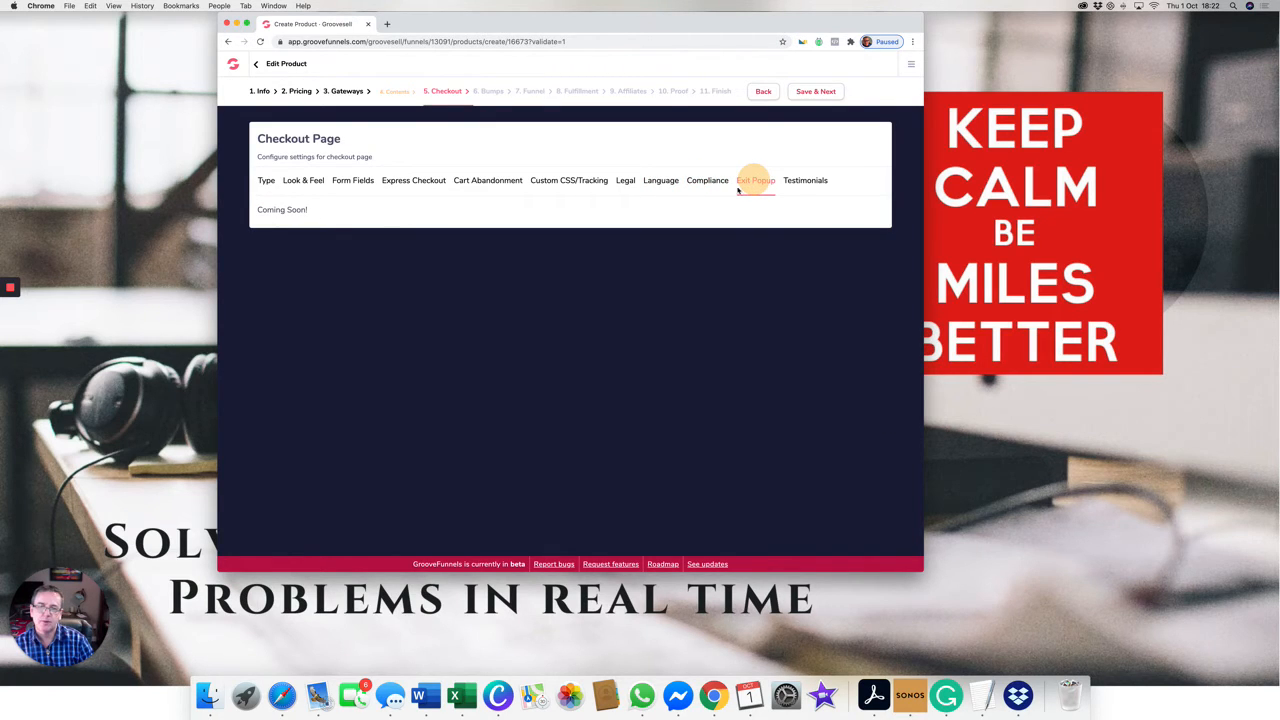
pyautogui.click(800, 184)
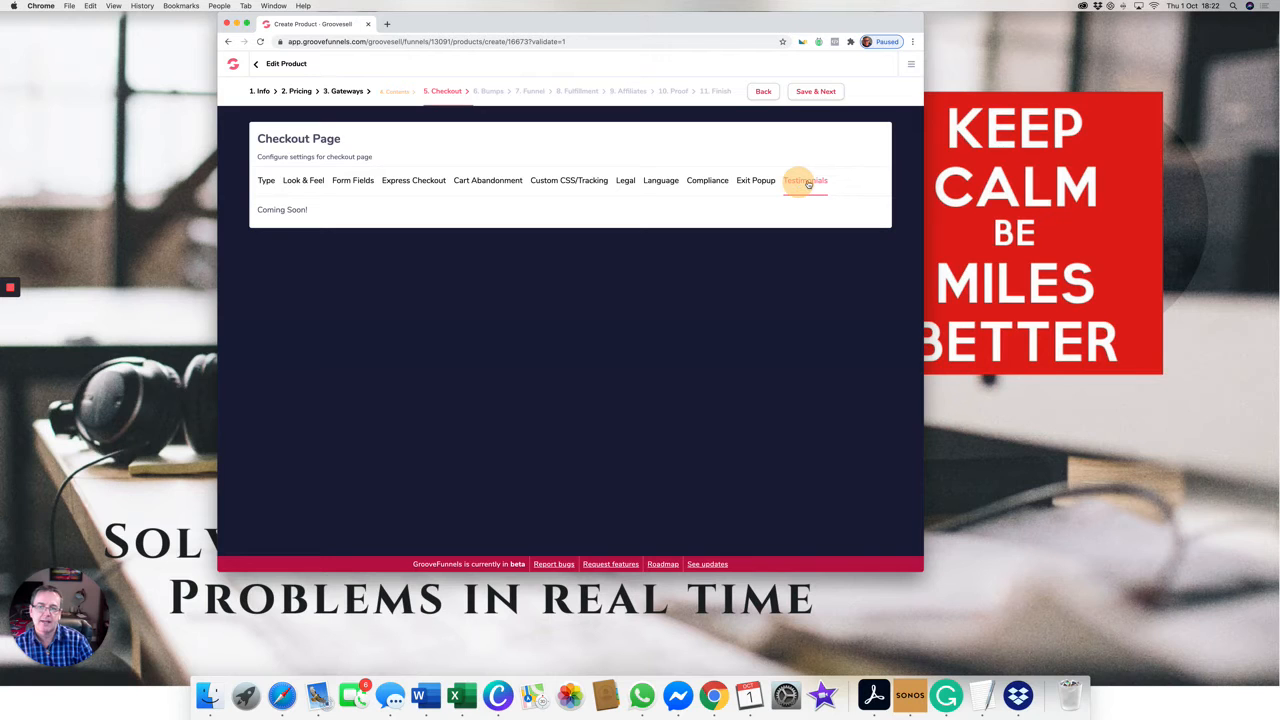
pyautogui.click(814, 94)
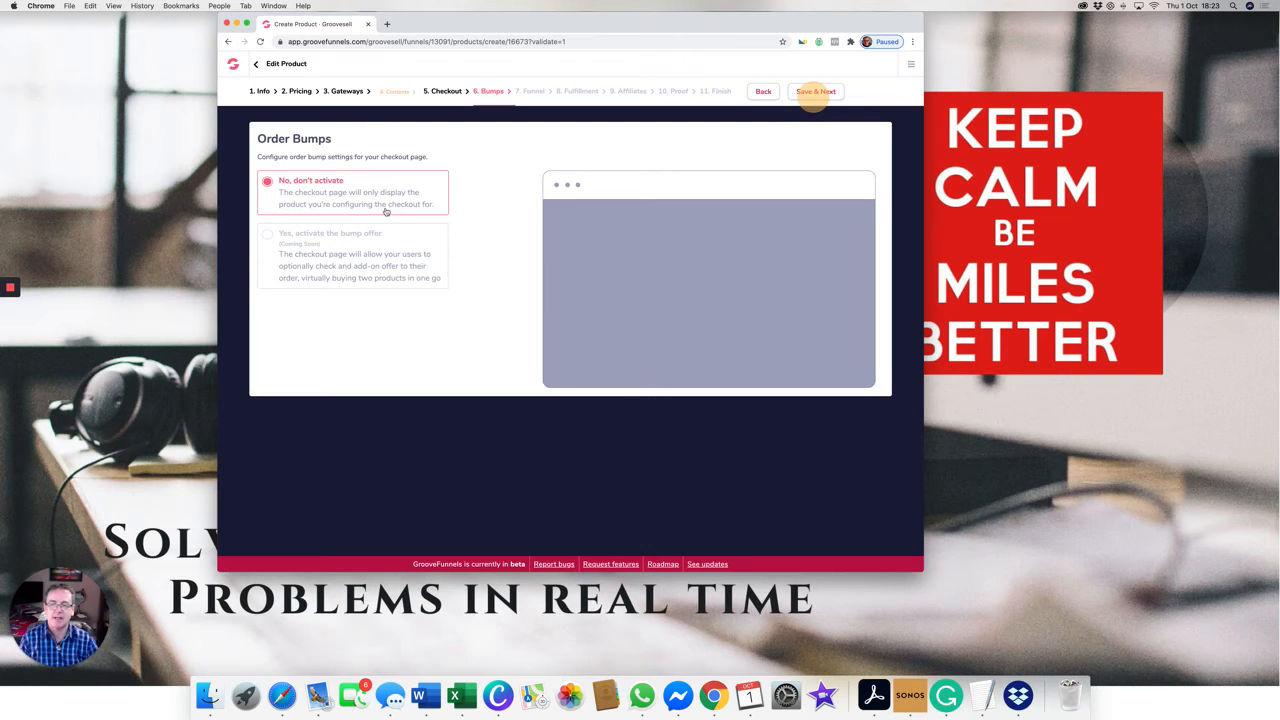
# - Save the order bumps stage without activation and the funnel stage with Thank You Page as the post-transaction type
pyautogui.click(796, 93)
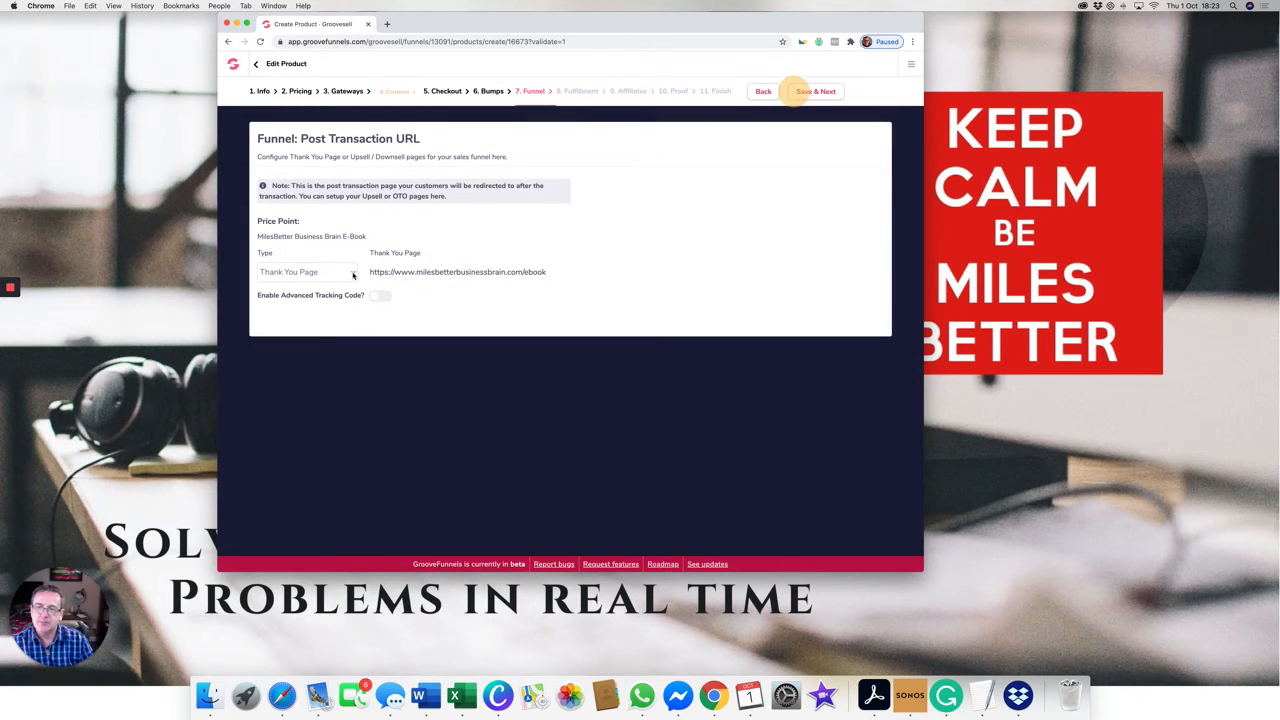
pyautogui.click(352, 272)
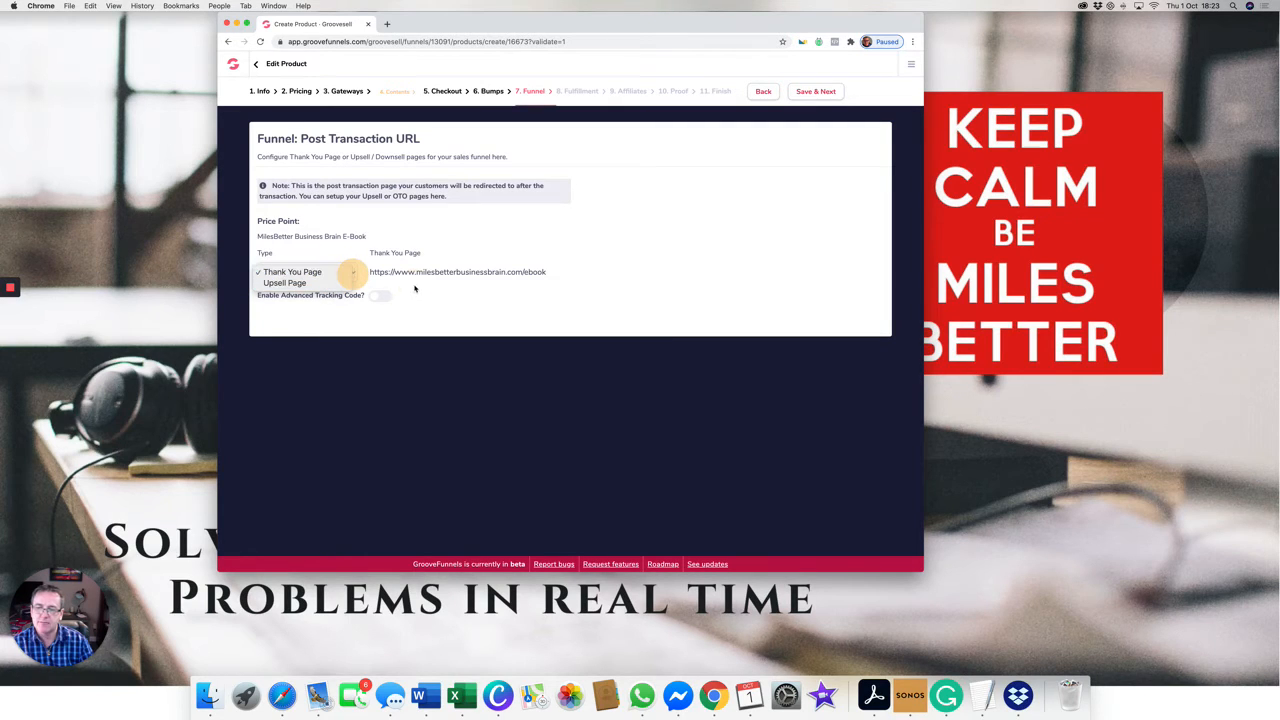
pyautogui.click(415, 289)
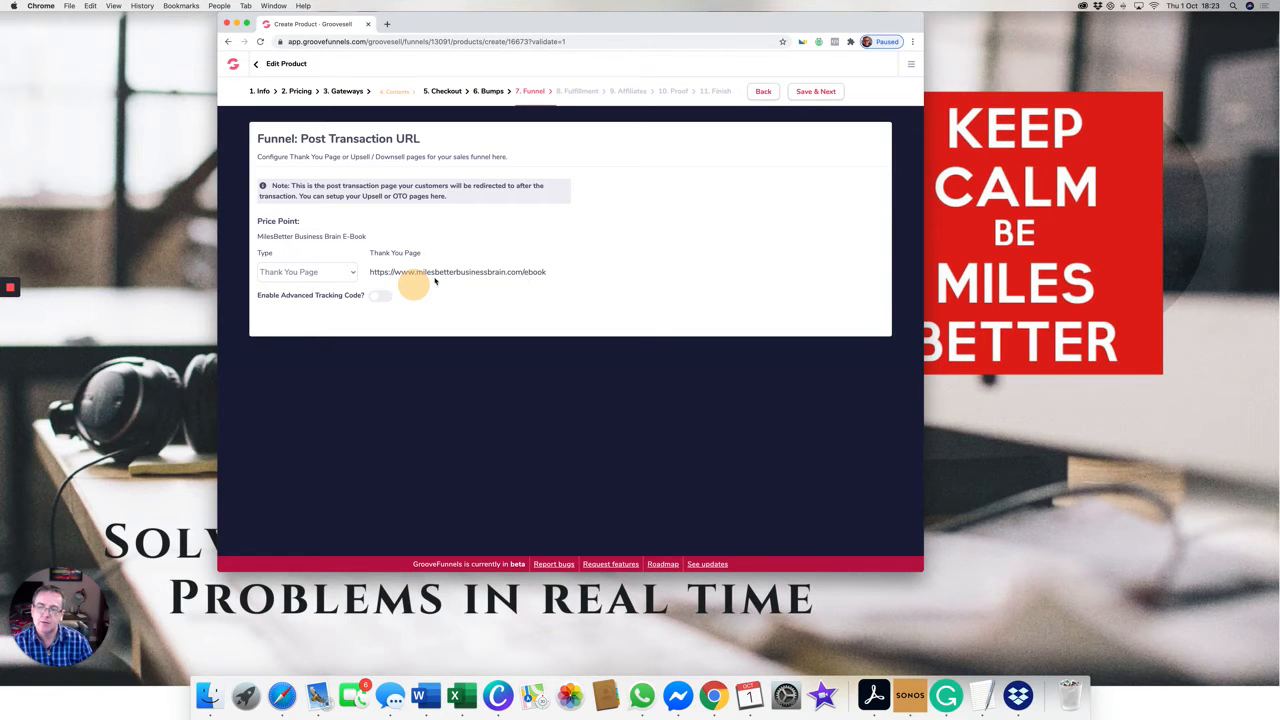
pyautogui.click(352, 272)
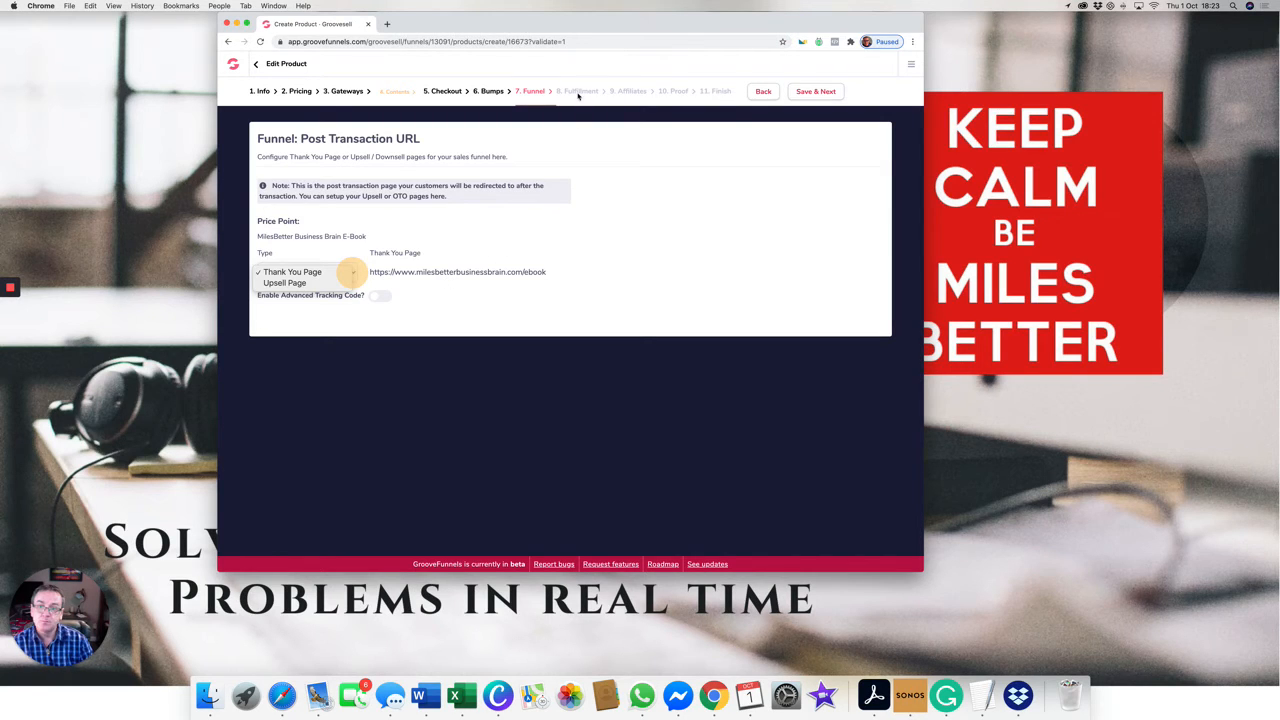
pyautogui.click(820, 94)
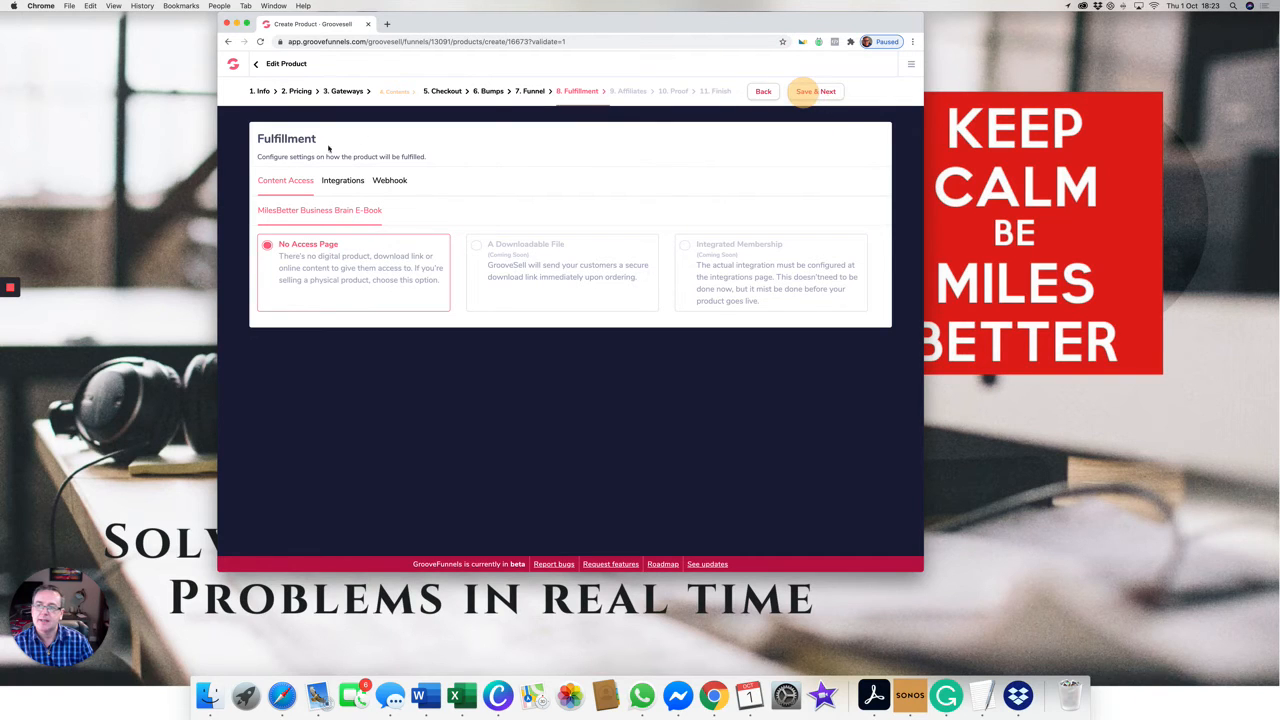
# - Review the fulfillment integrations and webhook settings, keep content access at No Access Page, and save the stage
pyautogui.click(340, 187)
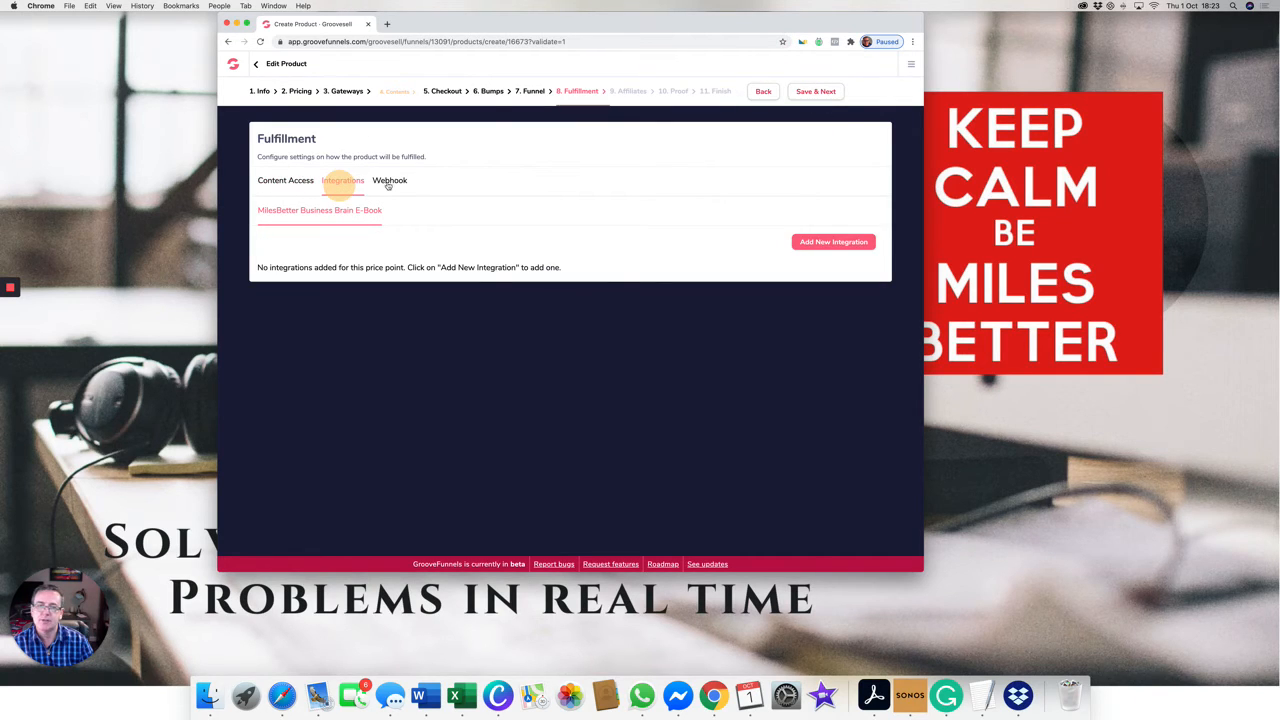
pyautogui.click(388, 186)
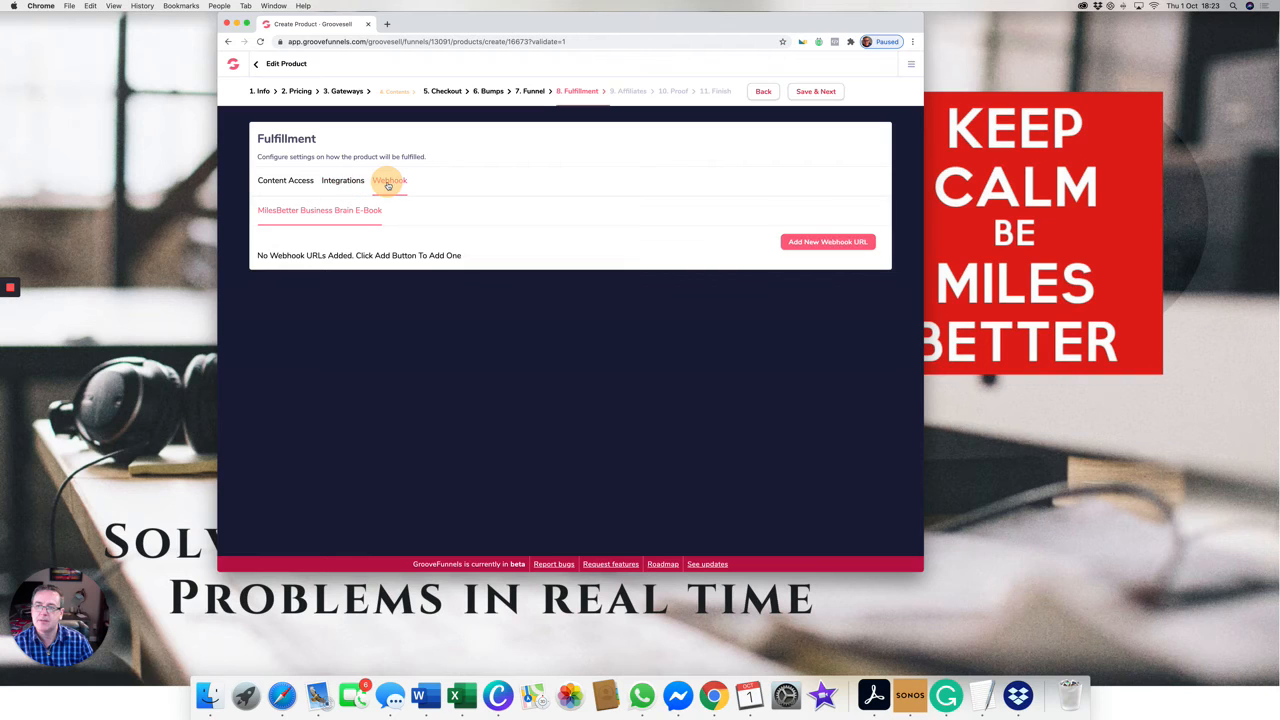
pyautogui.click(297, 183)
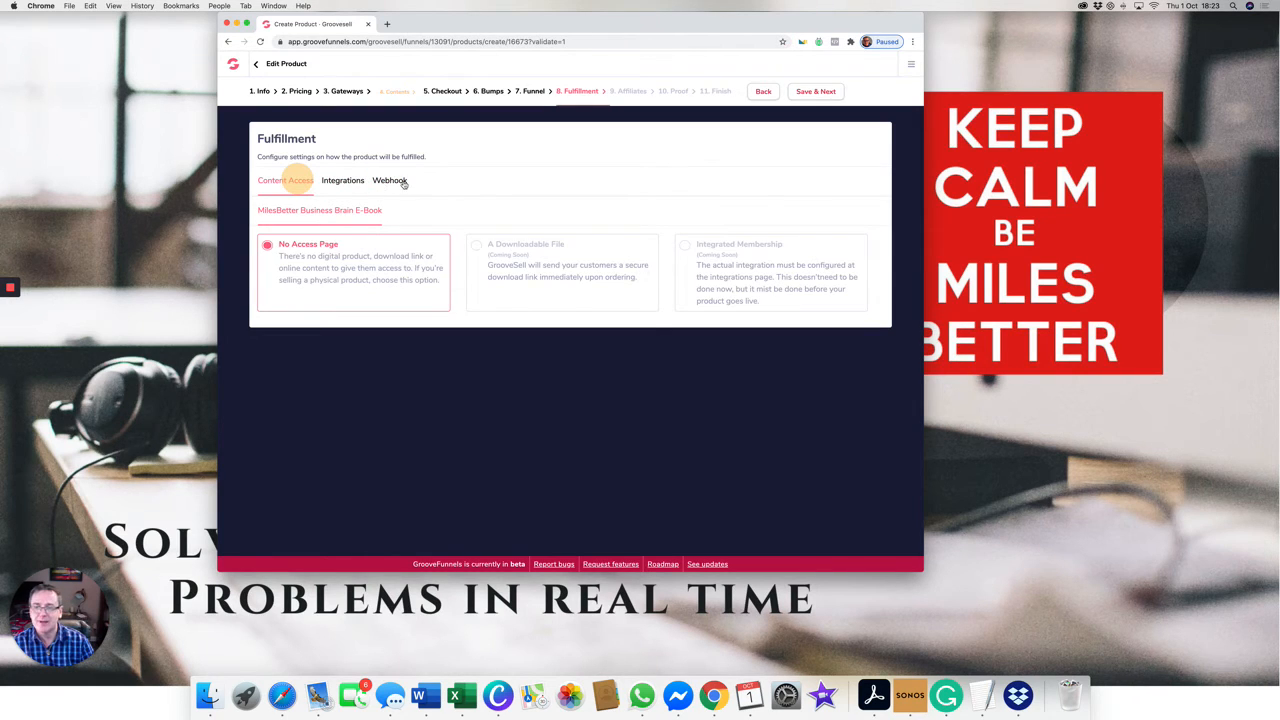
pyautogui.click(818, 91)
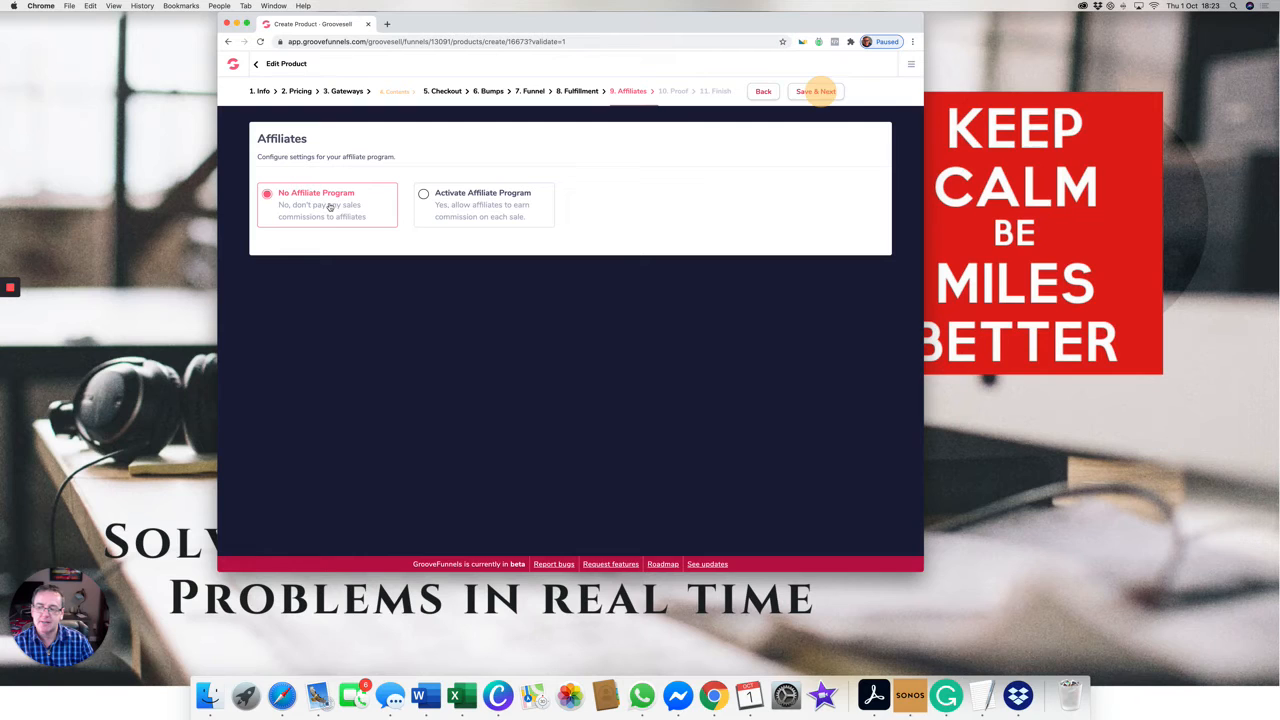
# - Activate the affiliate program with a 50 percent Tier #1 affiliate sales commission and save the affiliates stage
pyautogui.click(424, 194)
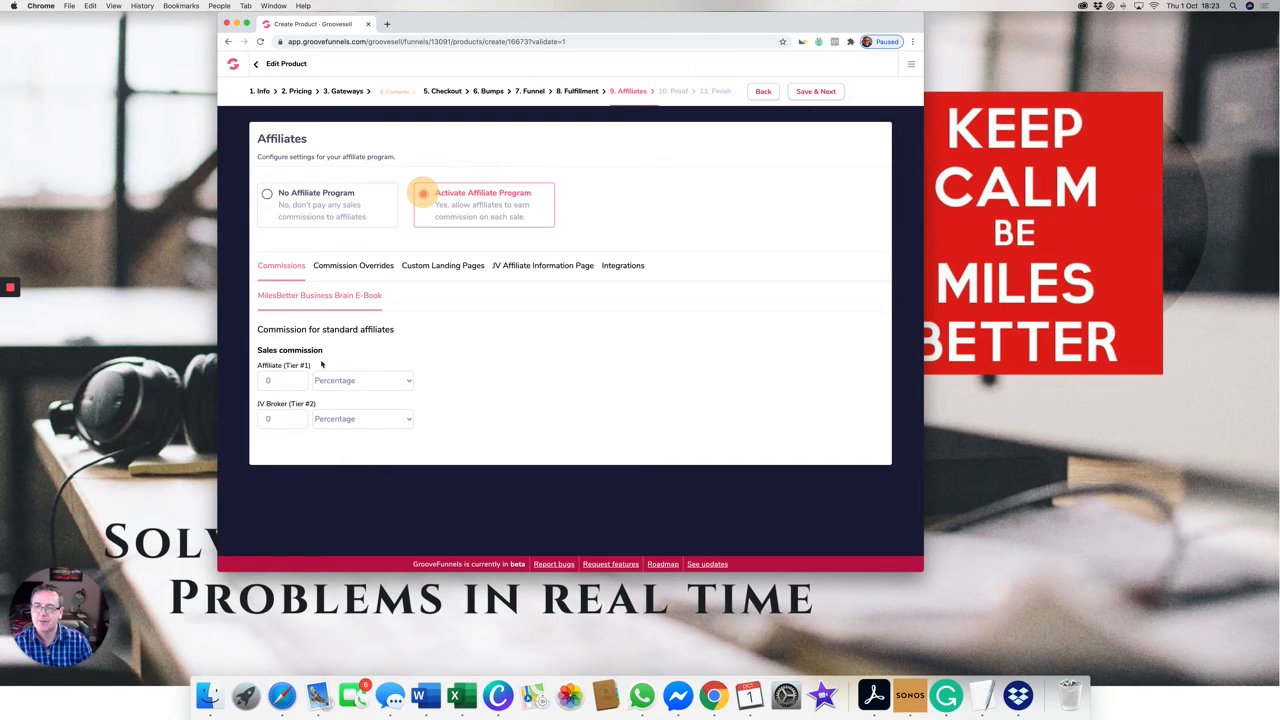
pyautogui.click(283, 378)
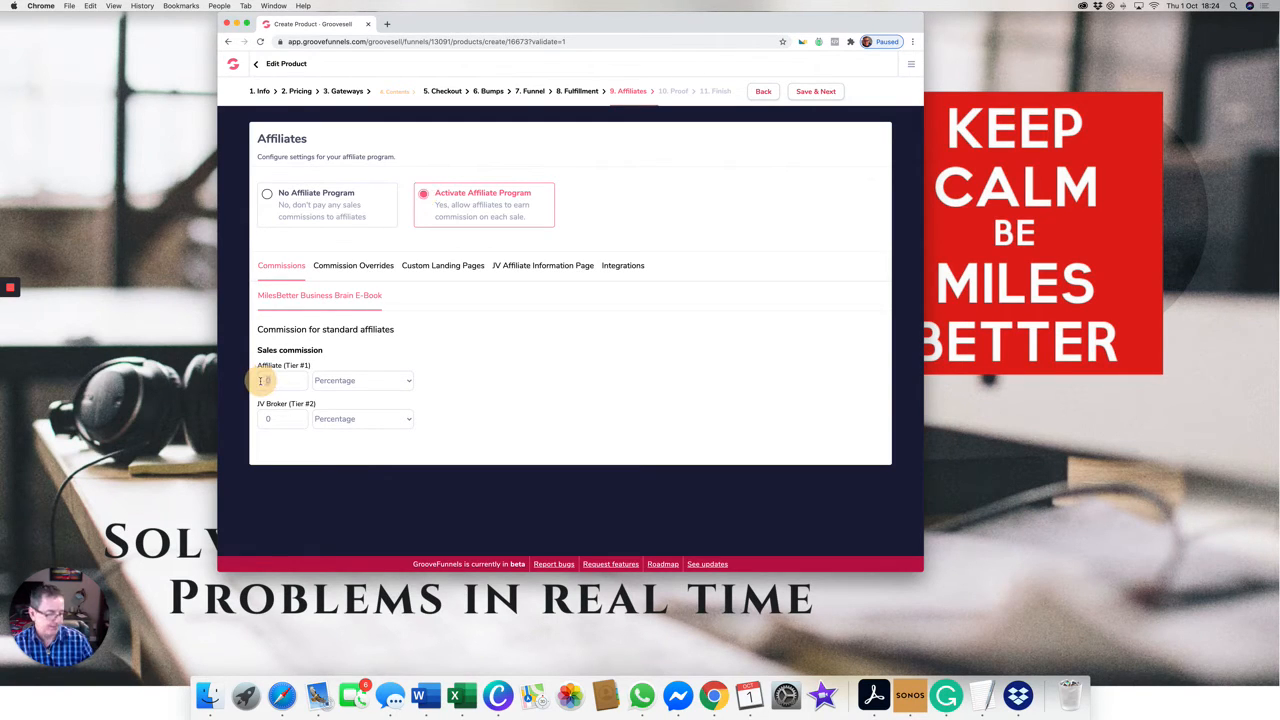
pyautogui.write('50')
pyautogui.click(494, 377)
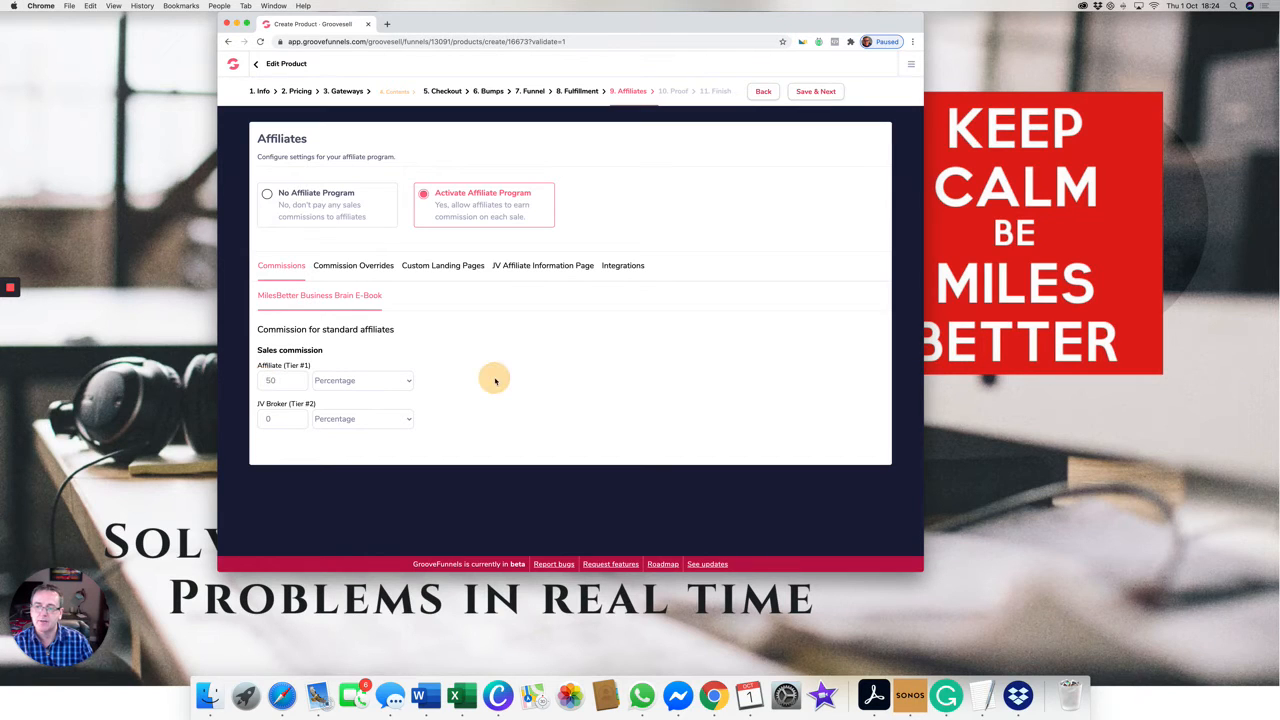
pyautogui.click(408, 383)
pyautogui.click(408, 383)
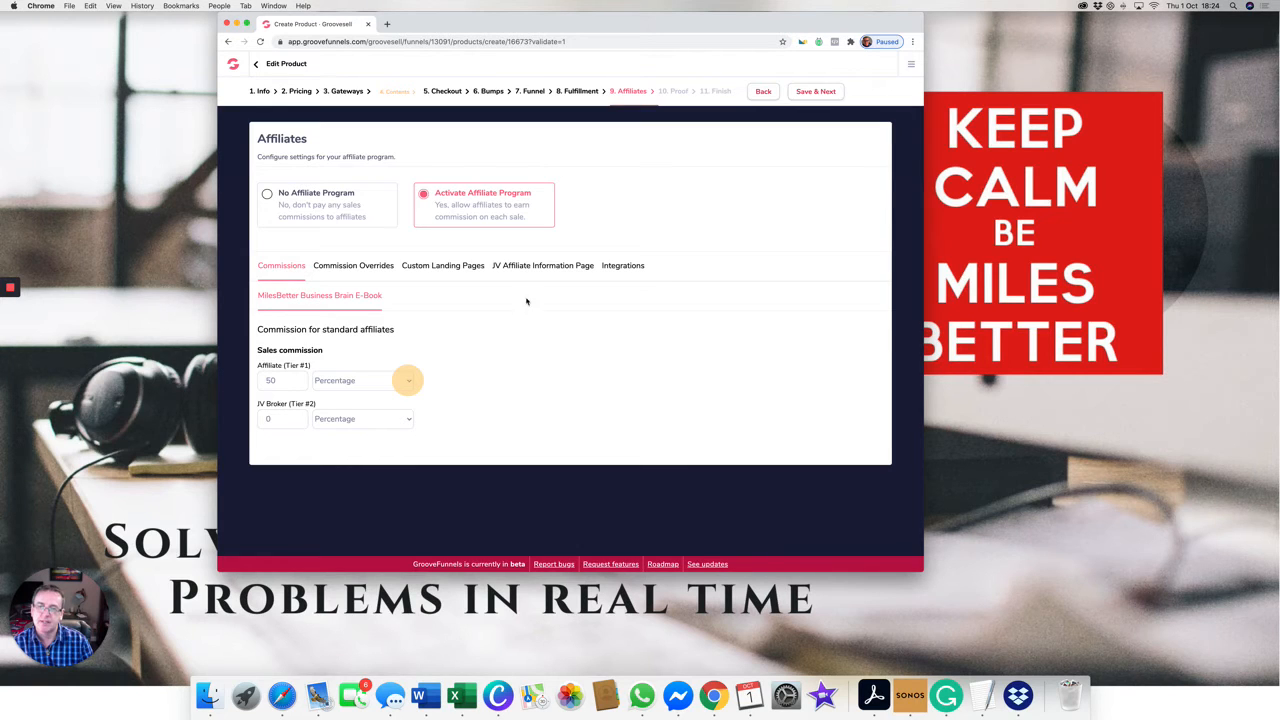
pyautogui.click(805, 91)
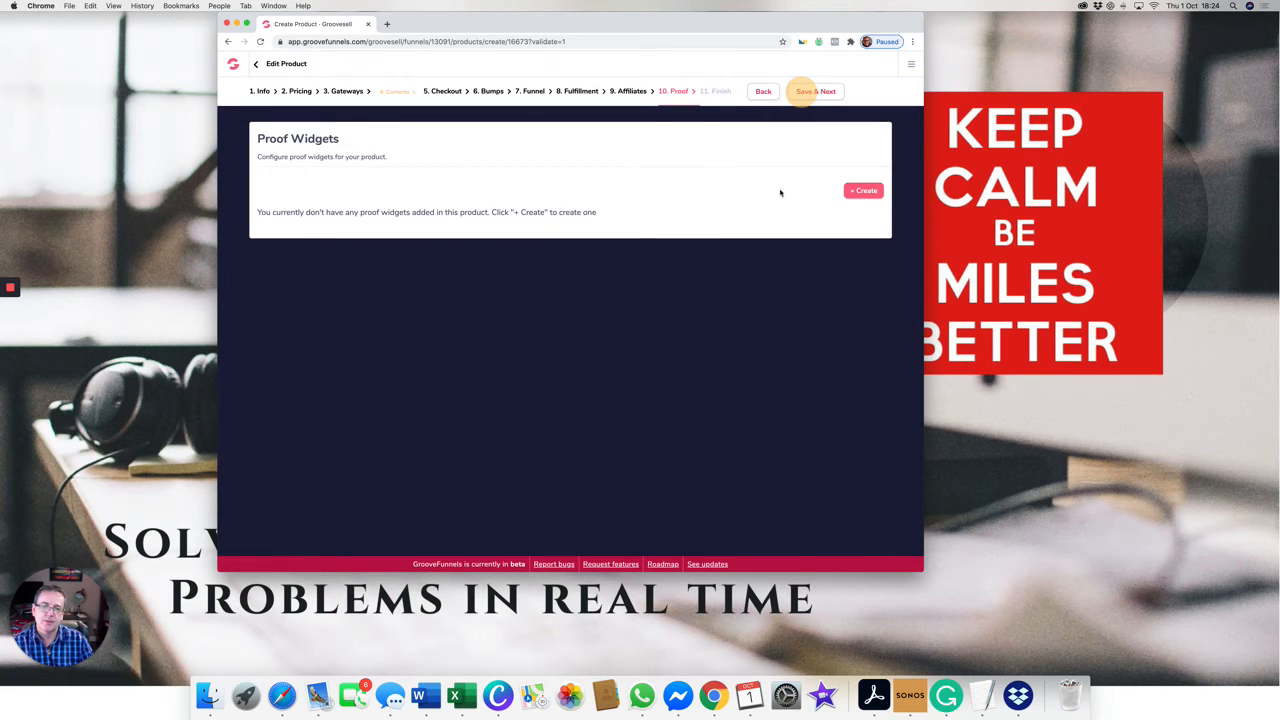
# - Start a new proof widget and name it Miles Better Business Brain
pyautogui.click(865, 190)
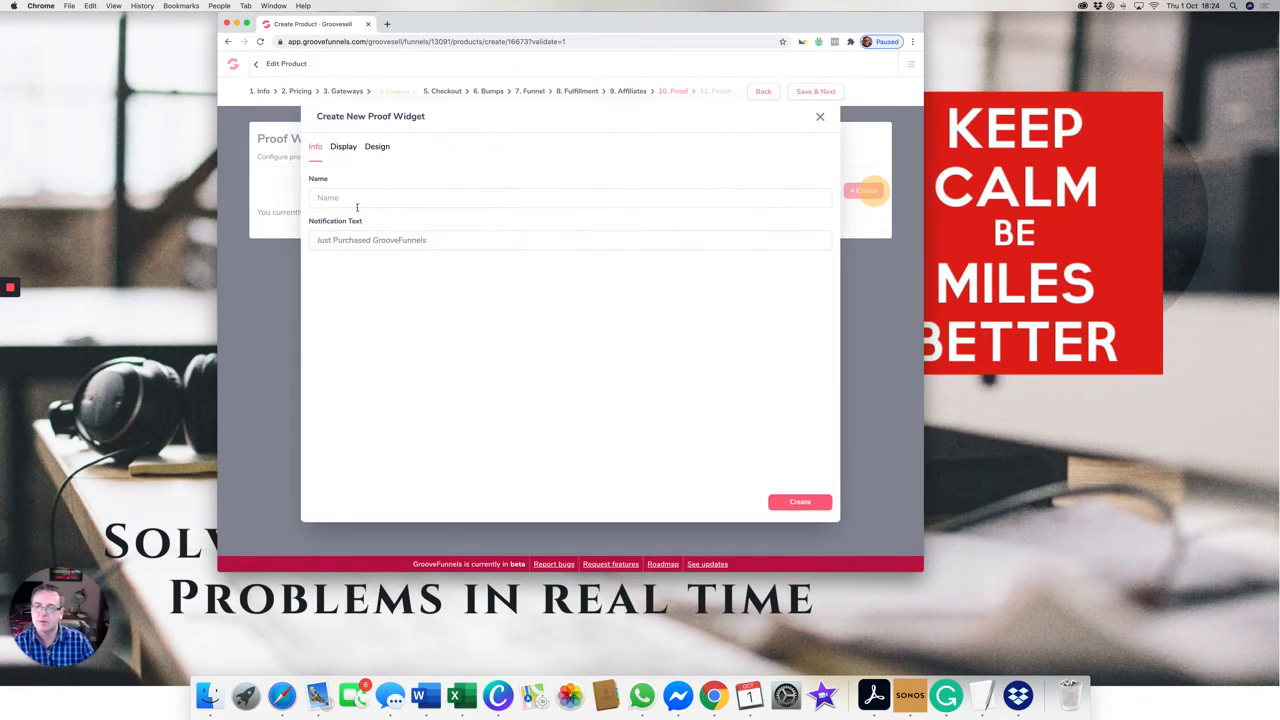
pyautogui.click(312, 199)
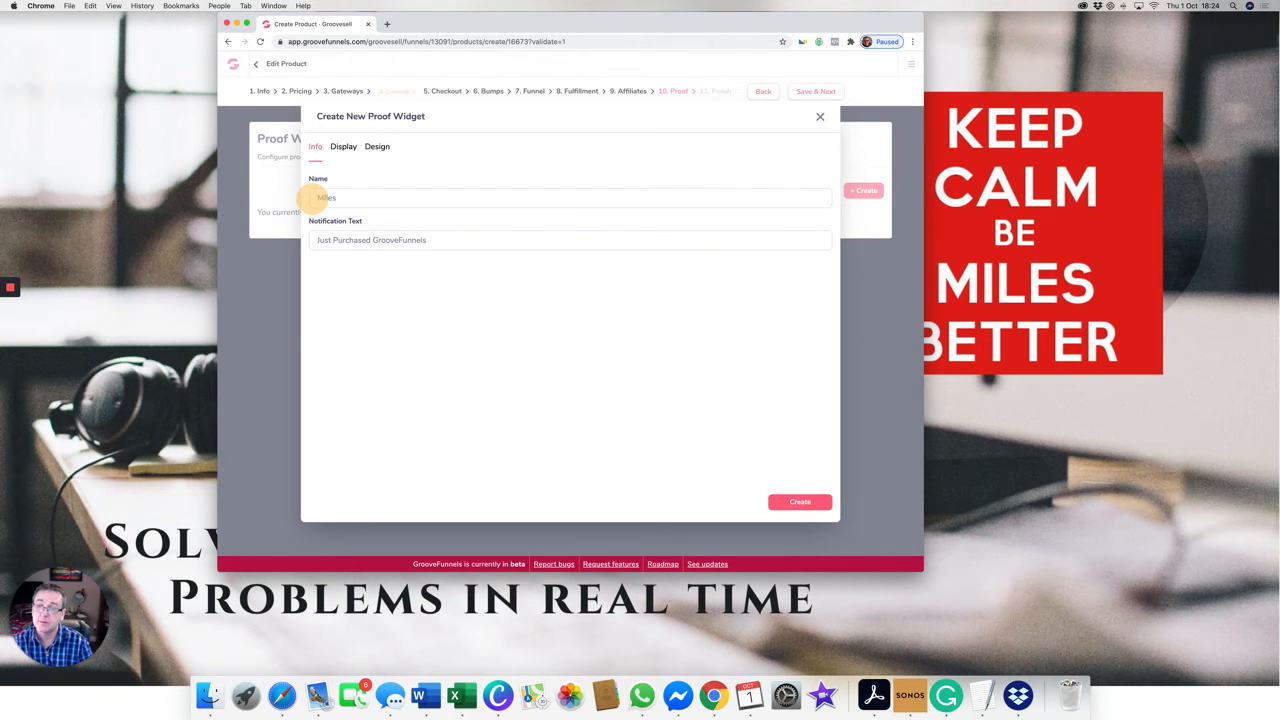
pyautogui.write('Miles')
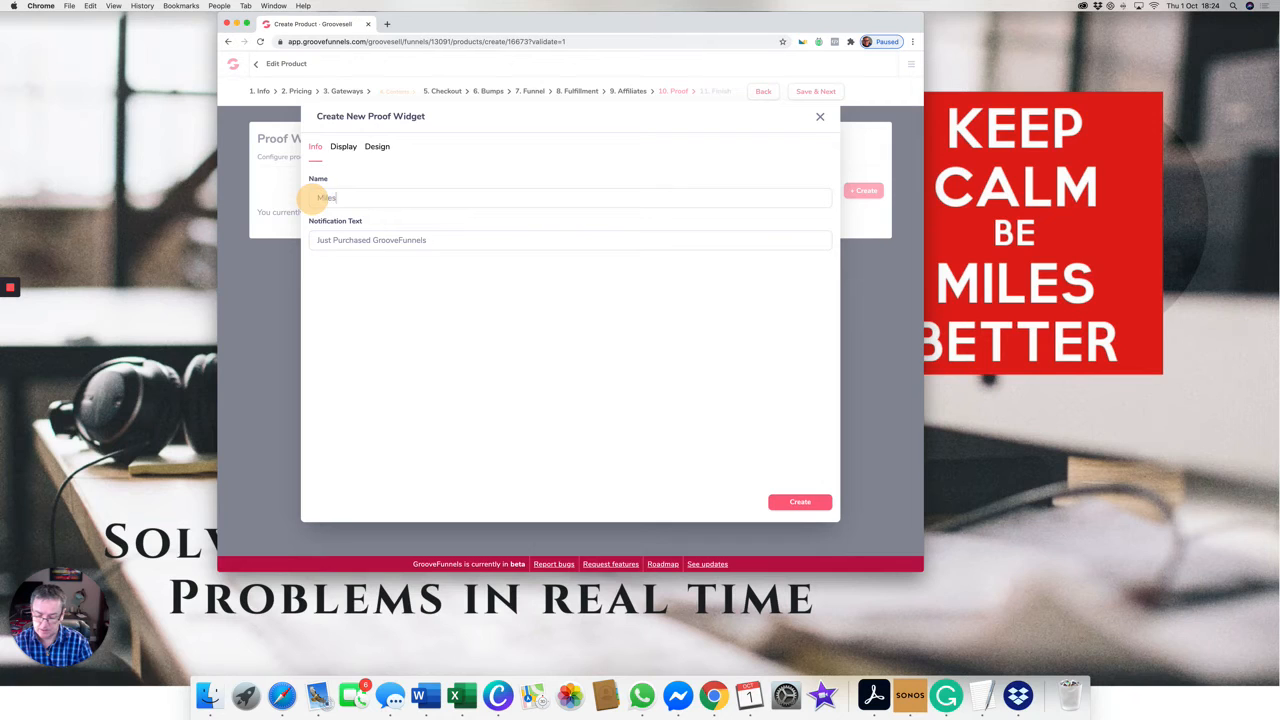
pyautogui.write(' b')
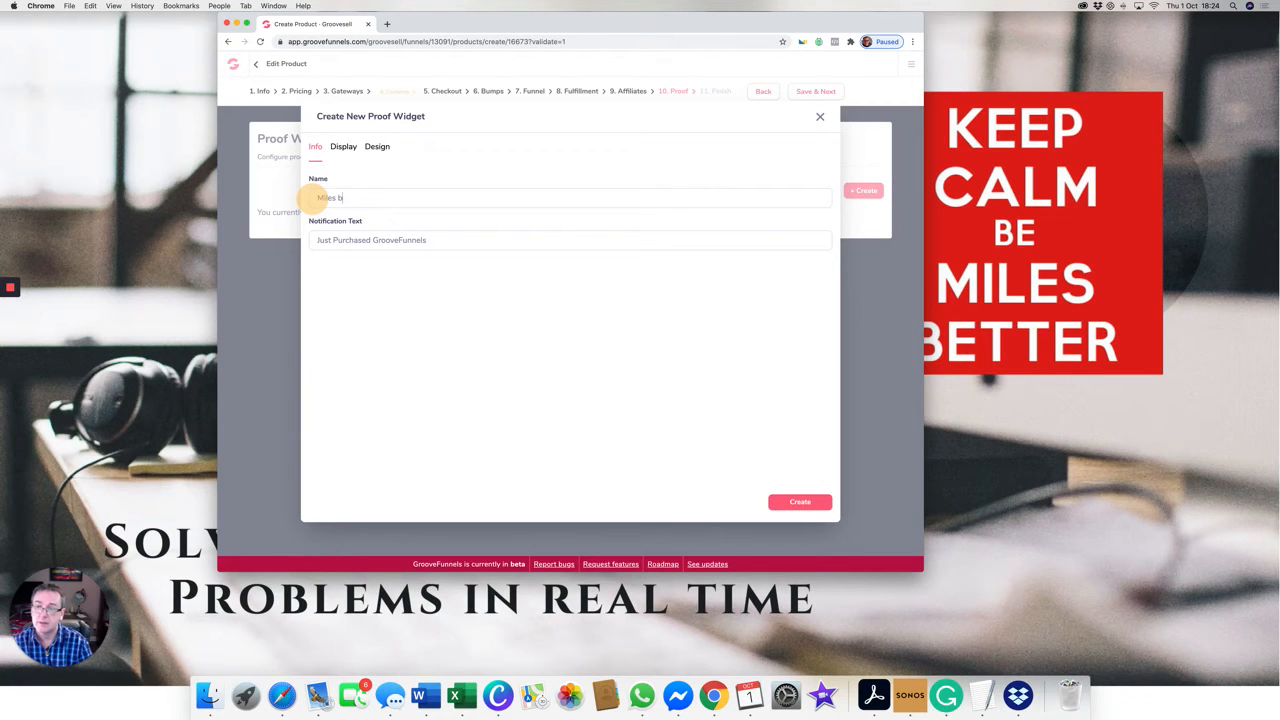
pyautogui.write('etetter Bus')
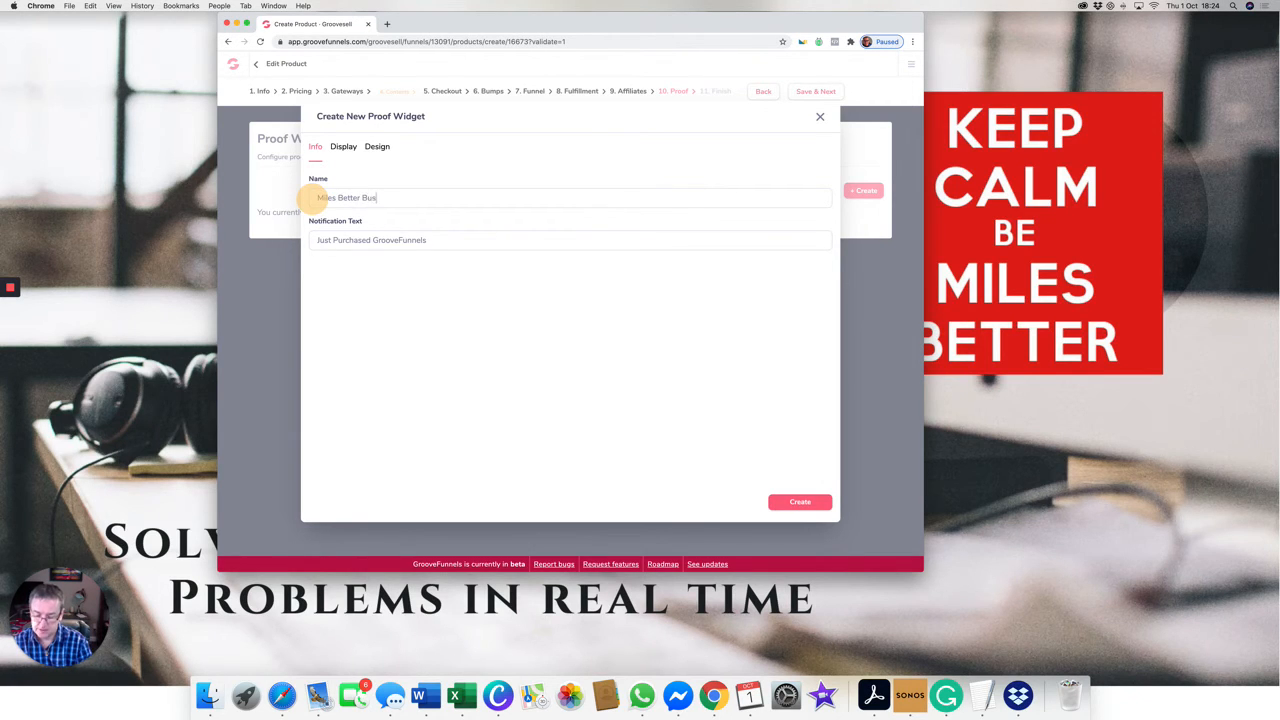
pyautogui.write('iness Brain')
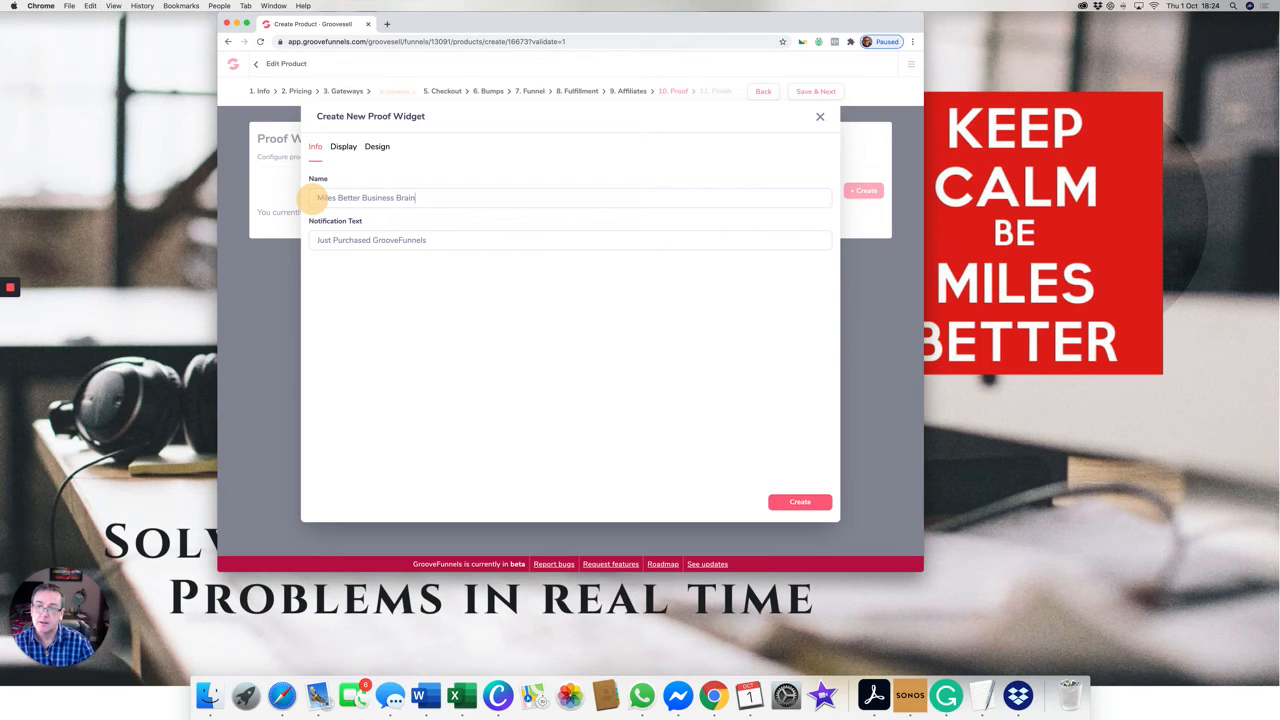
# - Replace GrooveFunnels in the widget's notification text with Business Brain eBook
pyautogui.click(370, 240)
pyautogui.click(431, 240)
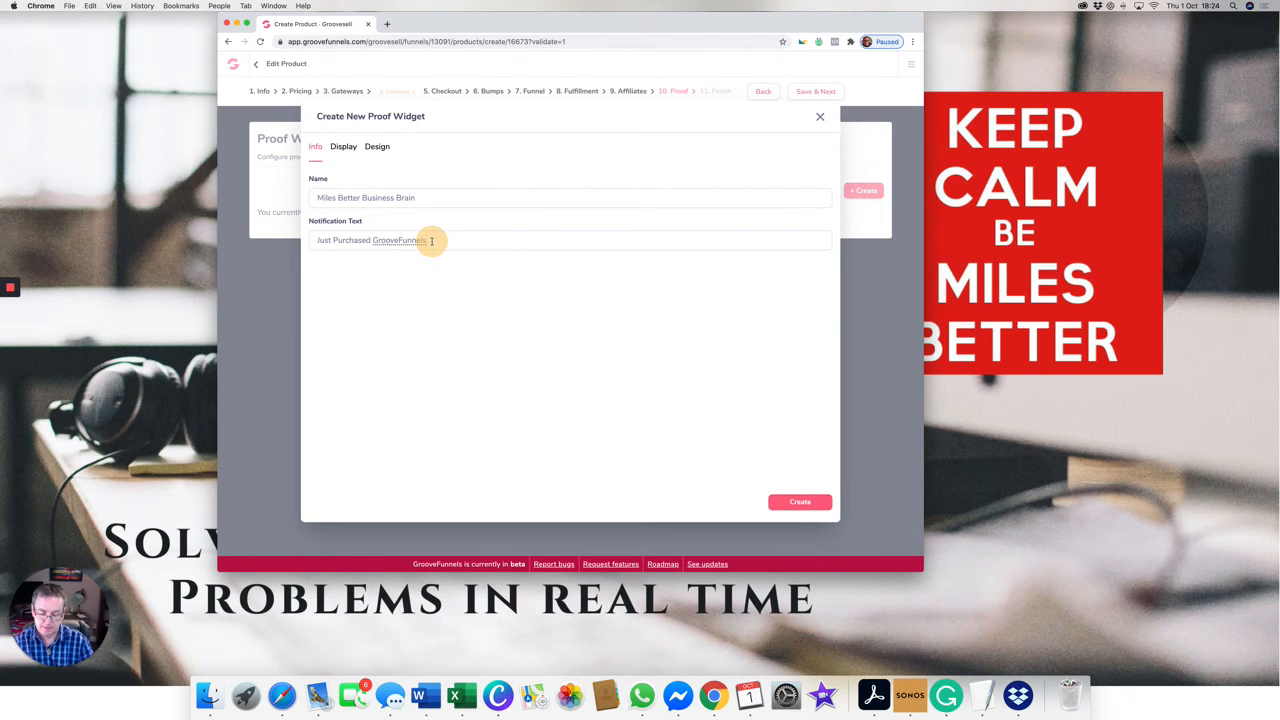
pyautogui.press('BackSpace')
pyautogui.press('BackSpace')
pyautogui.press('BackSpace')
pyautogui.press('BackSpace')
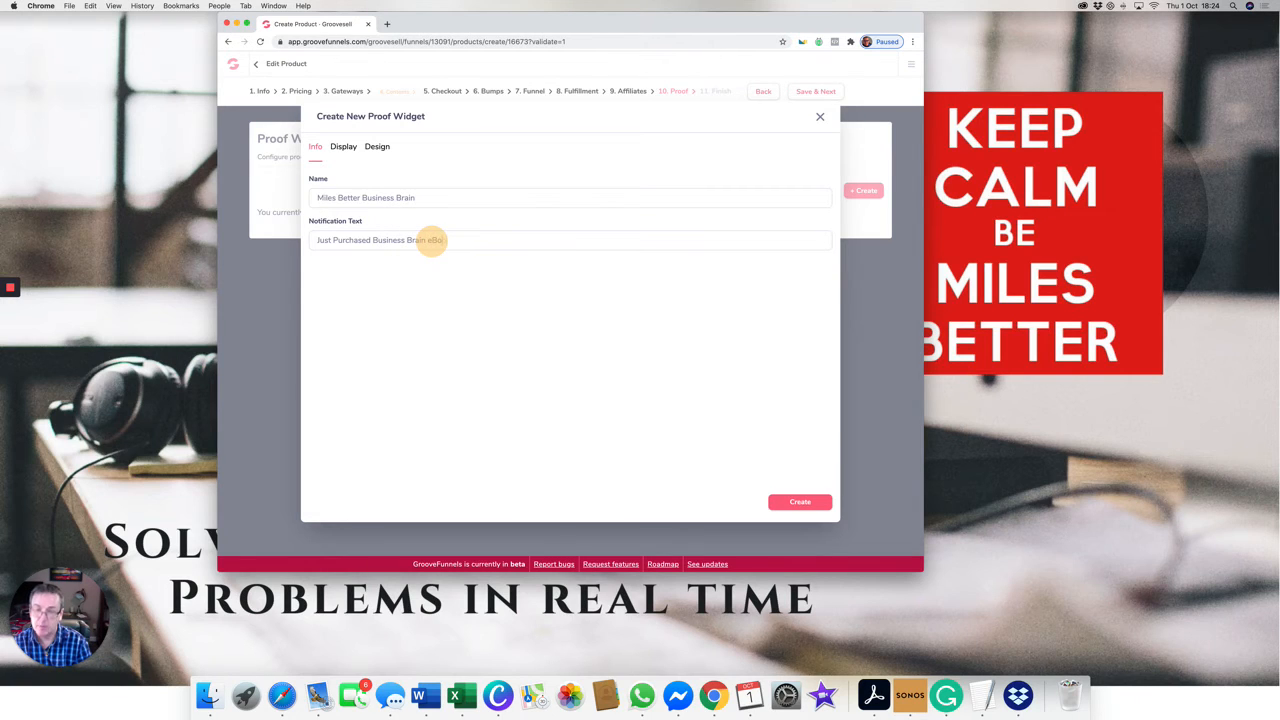
# - Set the widget's delay between notifications to 5 Seconds and the number of contacts to display to 5
pyautogui.click(343, 147)
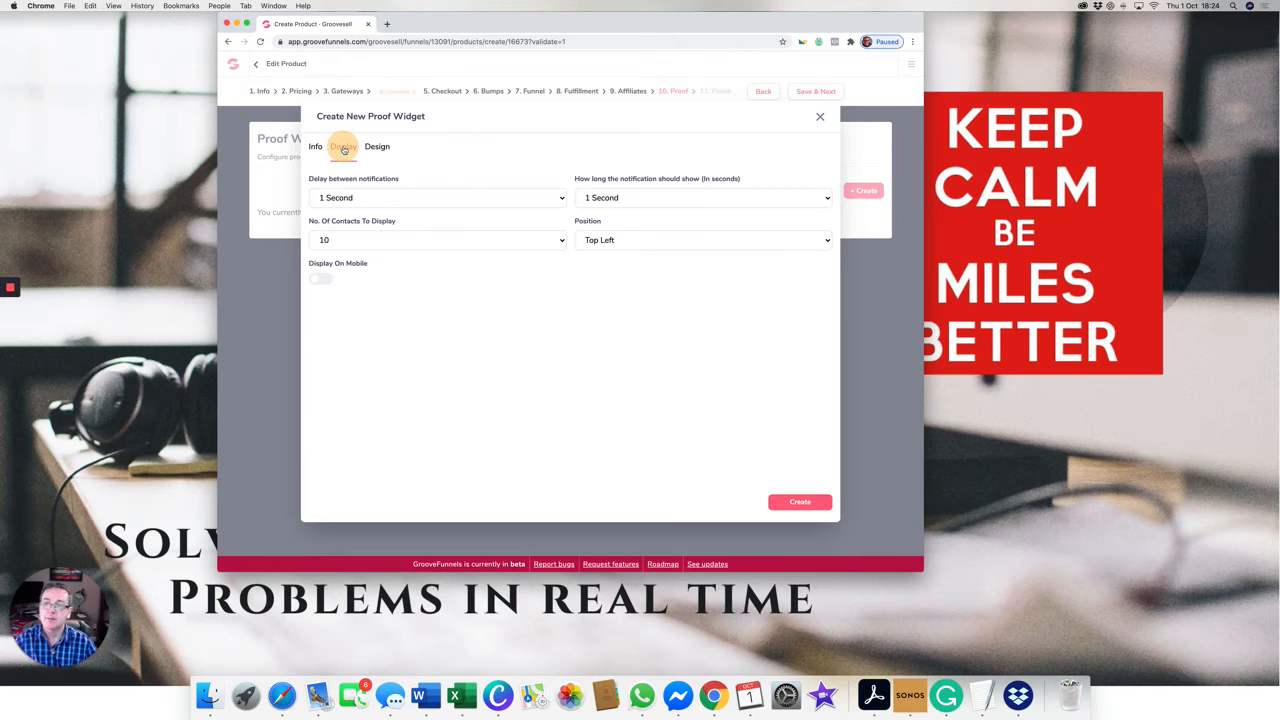
pyautogui.click(562, 199)
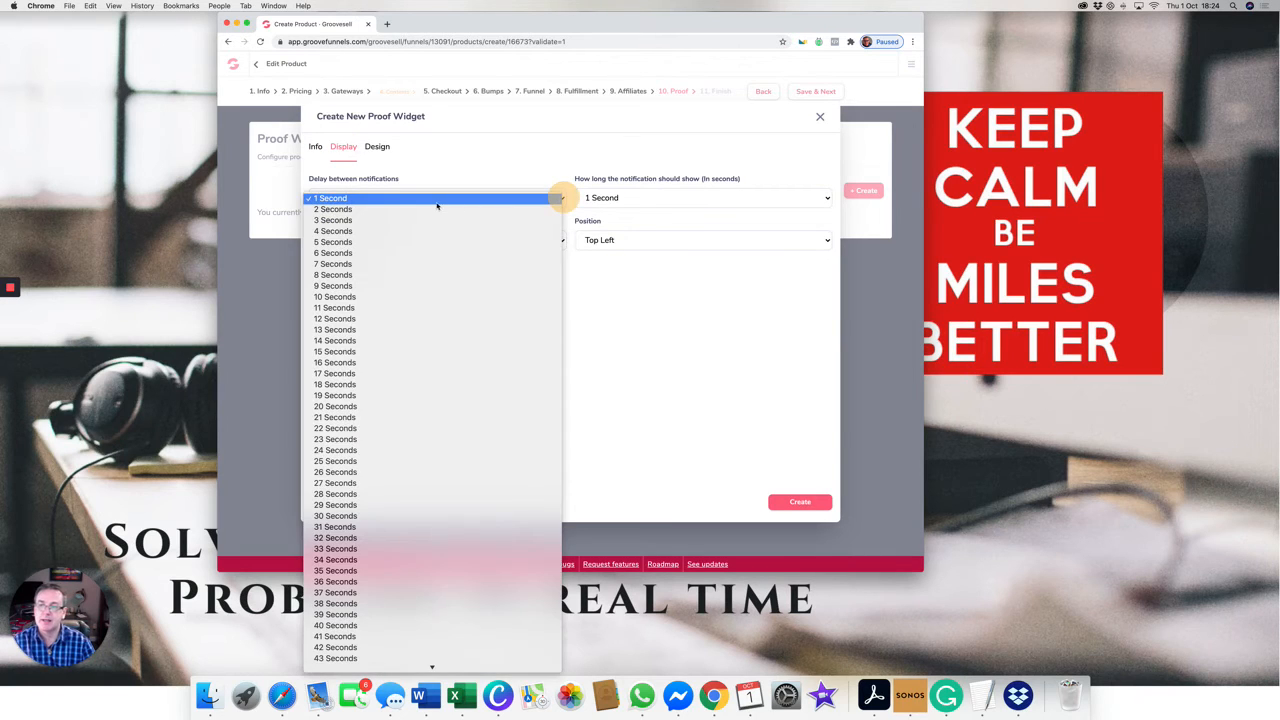
pyautogui.click(381, 242)
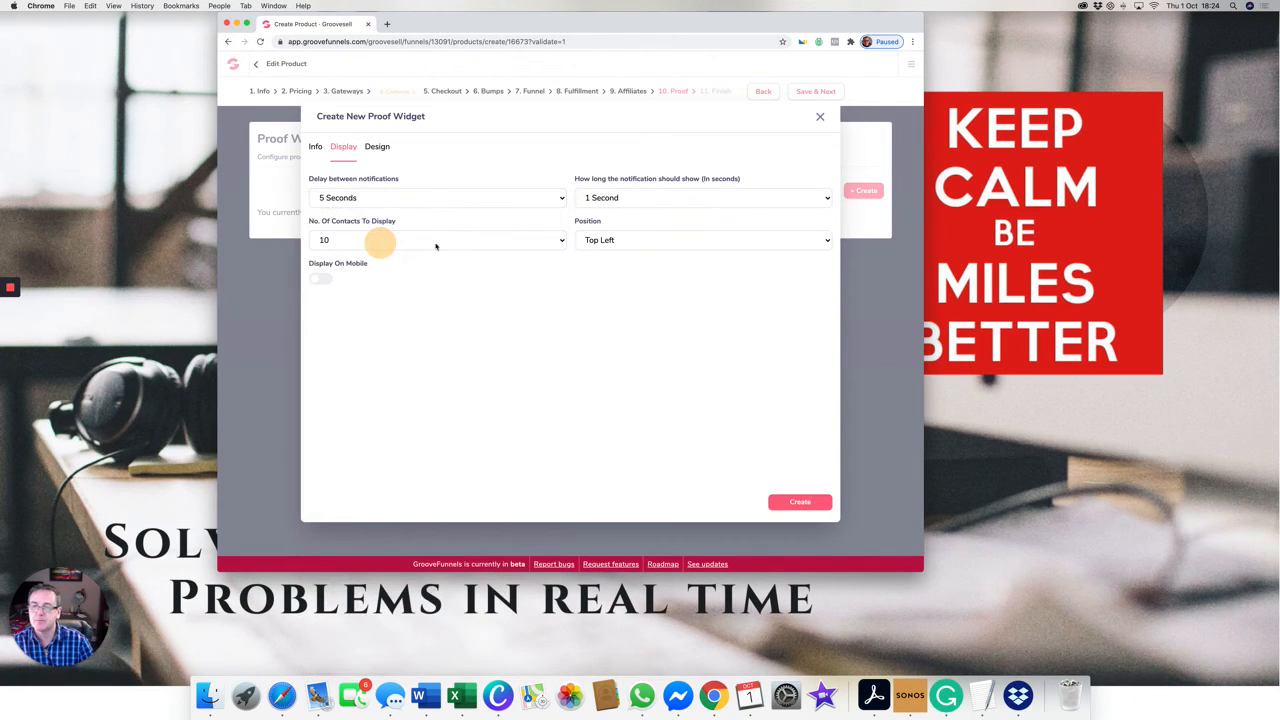
pyautogui.click(562, 241)
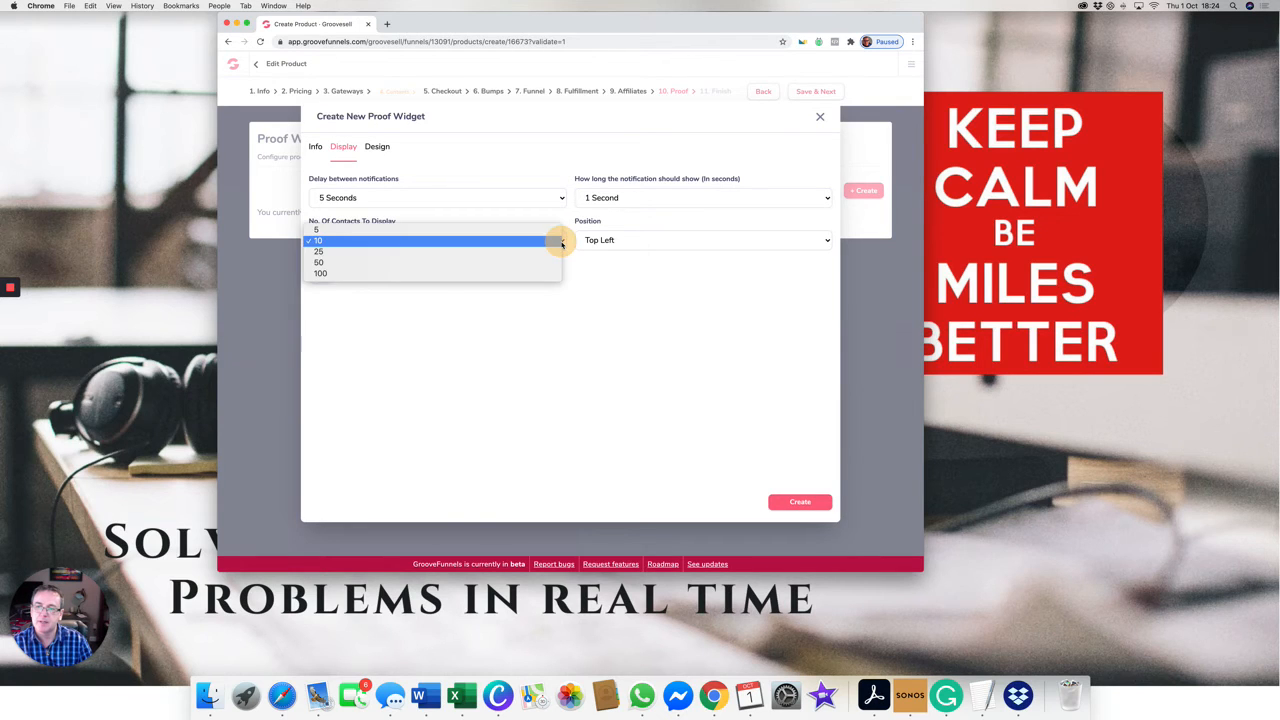
pyautogui.click(415, 230)
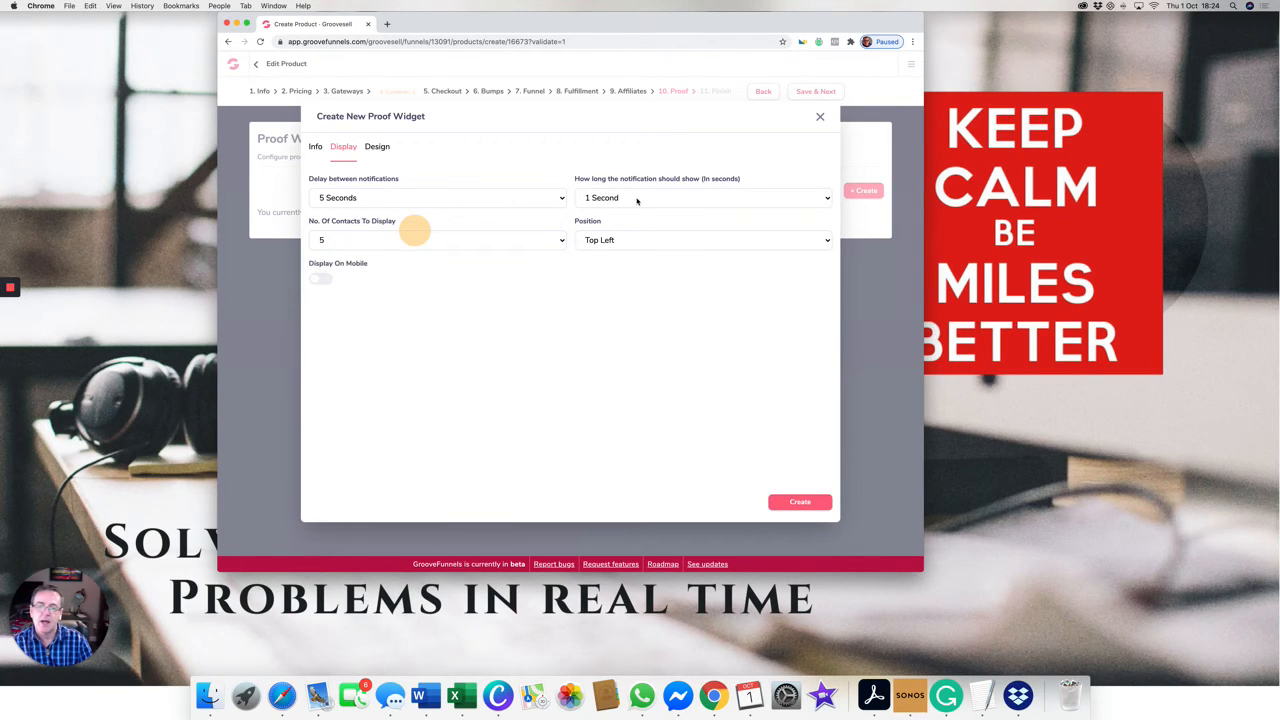
# - Show each notification for 2 Seconds at the Bottom Right position and enable display on mobile
pyautogui.click(637, 200)
pyautogui.click(612, 208)
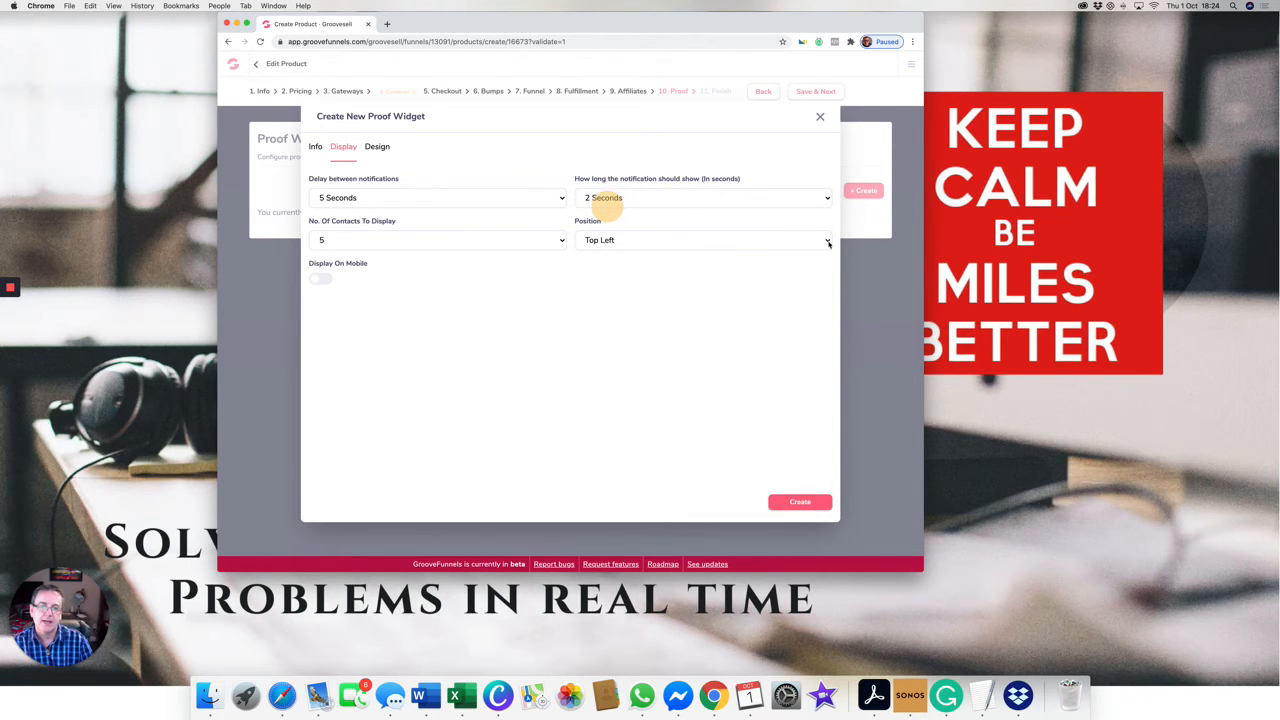
pyautogui.click(828, 241)
pyautogui.click(702, 273)
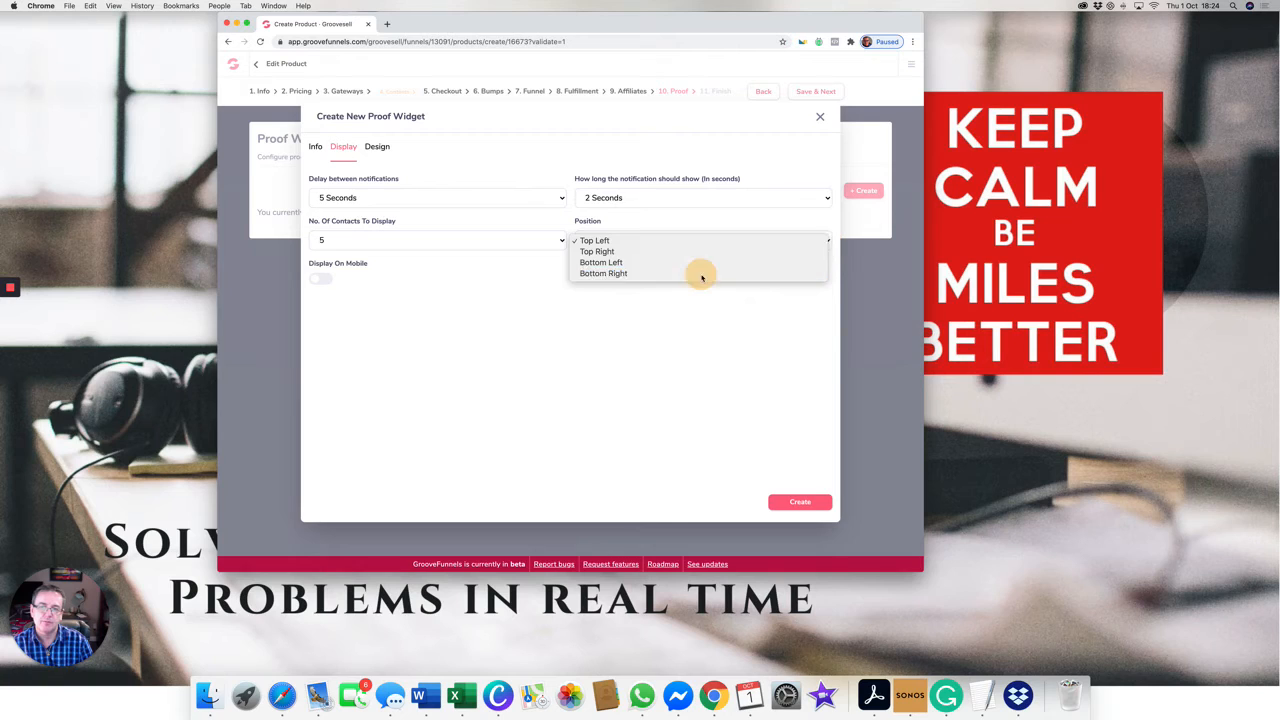
pyautogui.click(320, 278)
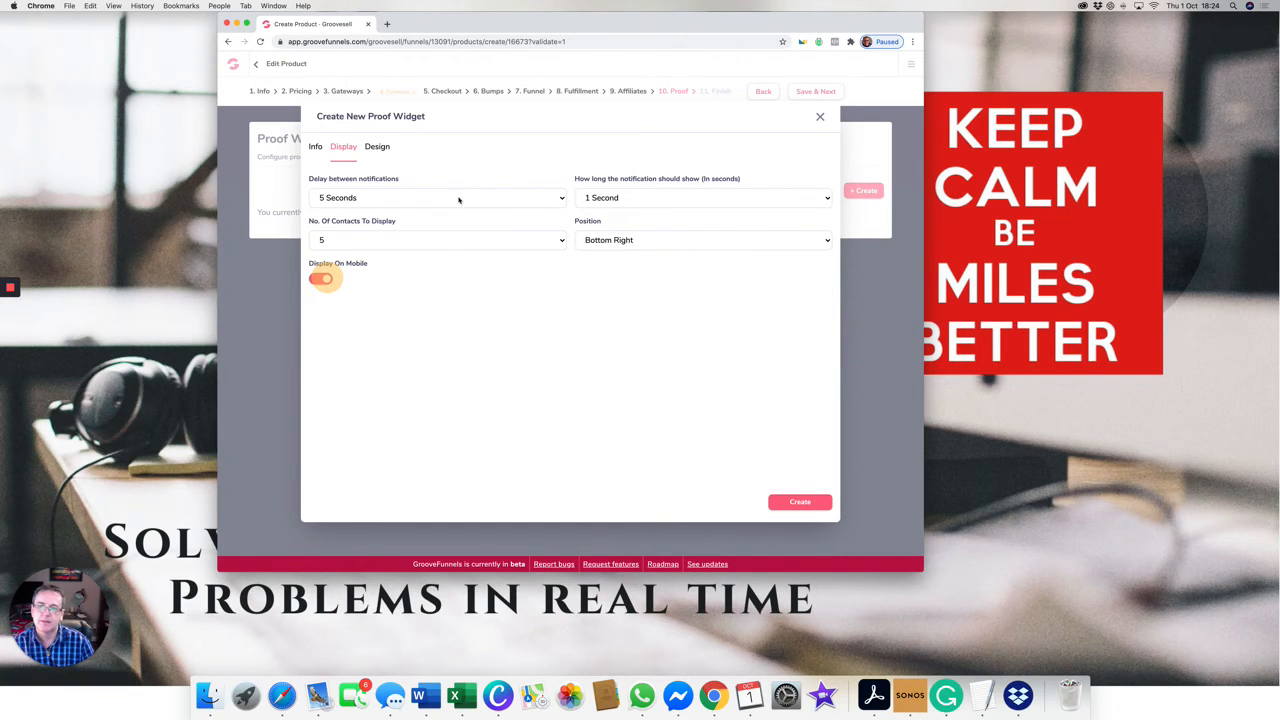
# - Set the widget's title color to orange, background color to blue and description color to white
pyautogui.click(377, 148)
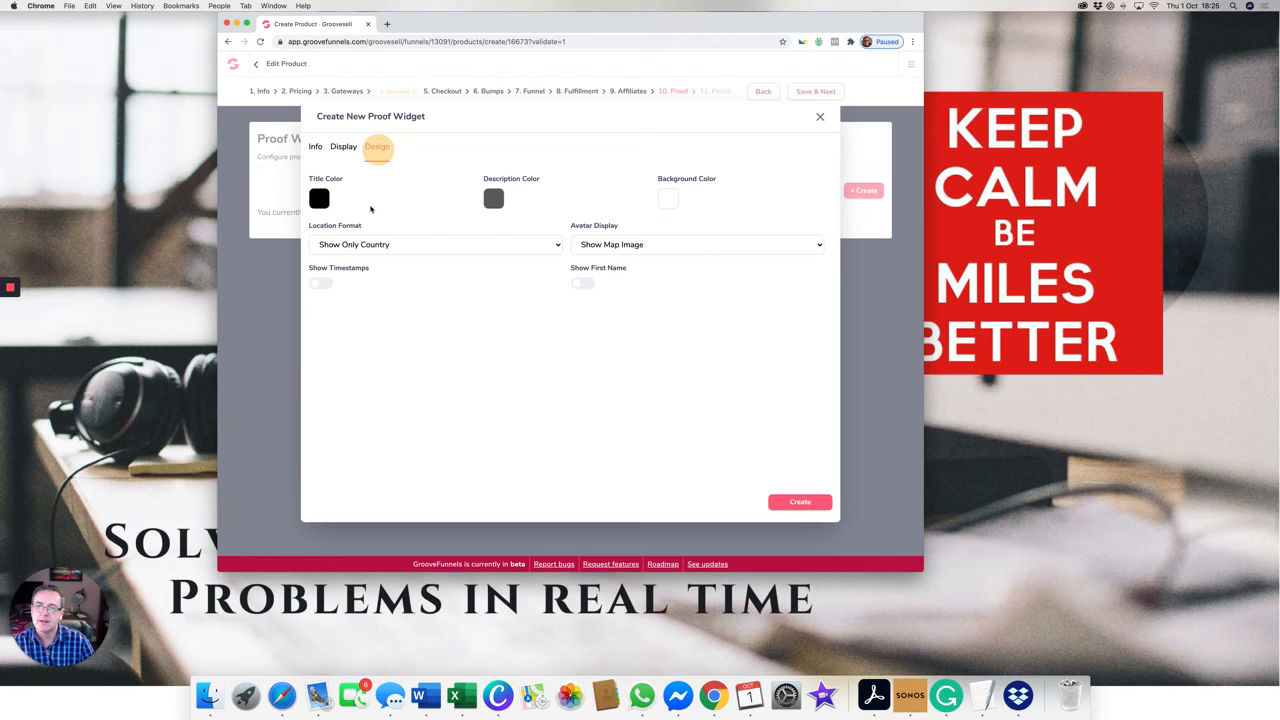
pyautogui.click(319, 199)
pyautogui.click(335, 223)
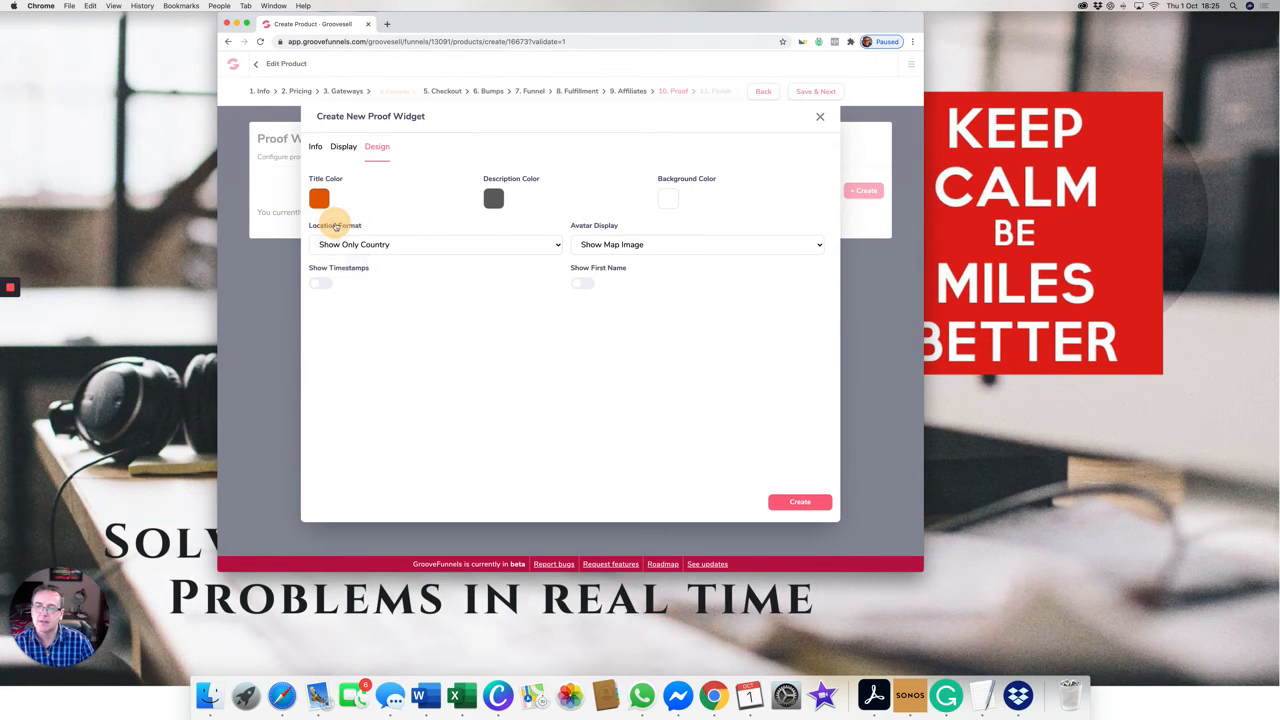
pyautogui.click(489, 206)
pyautogui.click(493, 241)
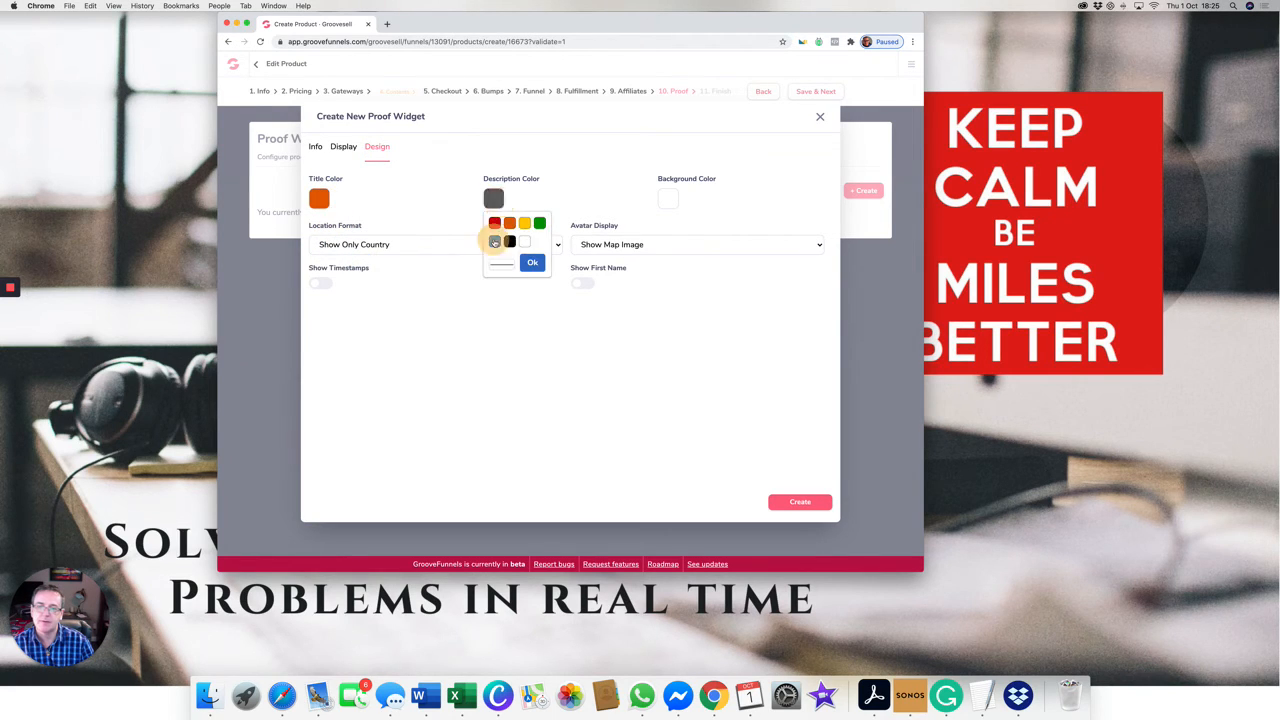
pyautogui.click(668, 199)
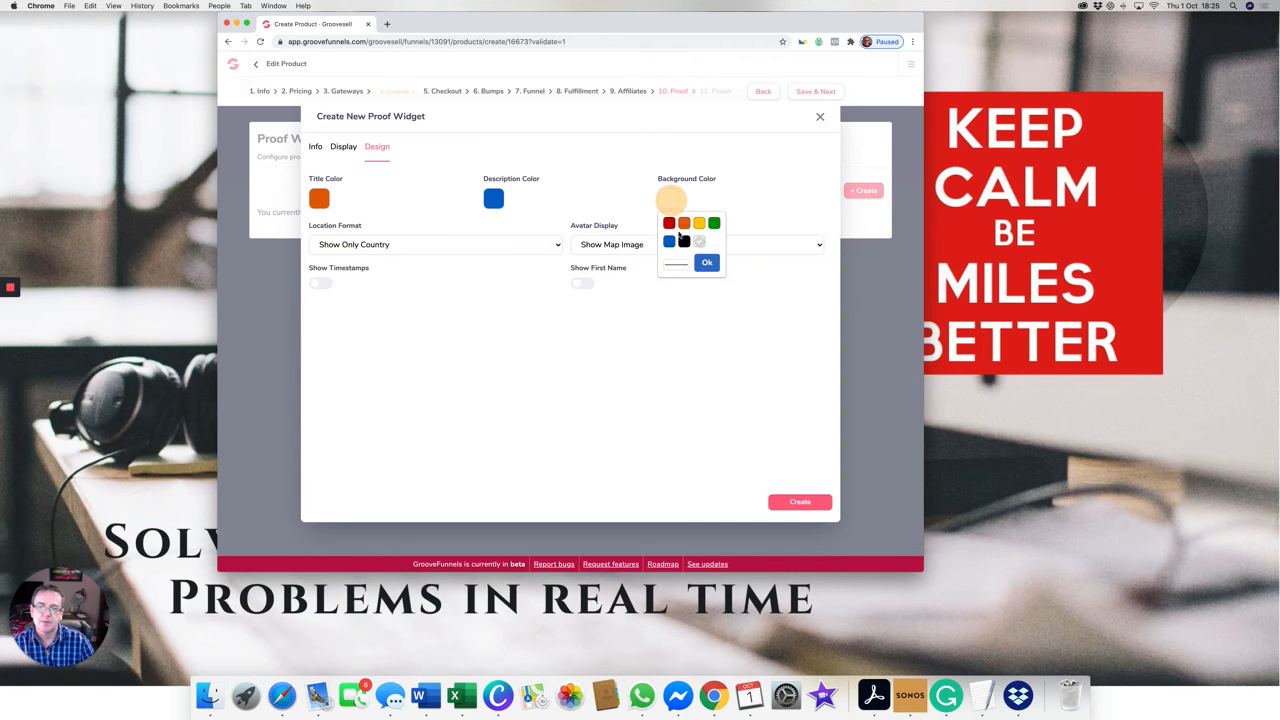
pyautogui.click(668, 240)
pyautogui.click(497, 206)
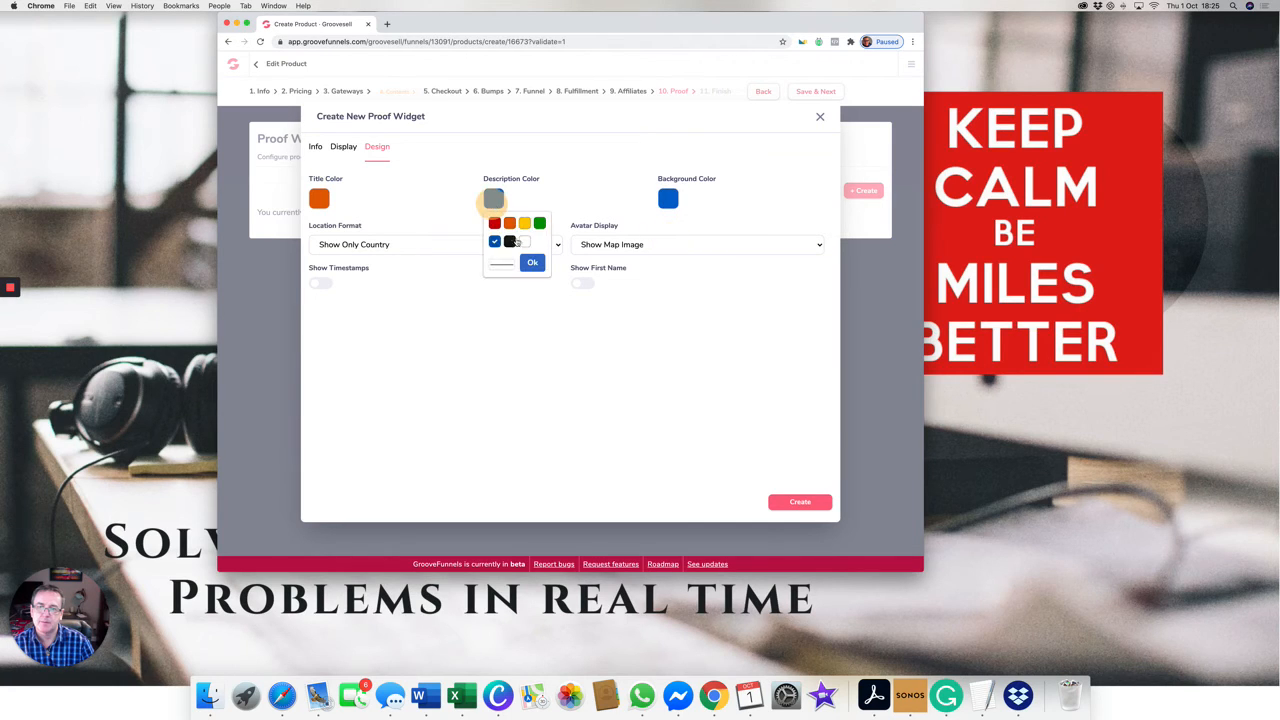
pyautogui.click(519, 242)
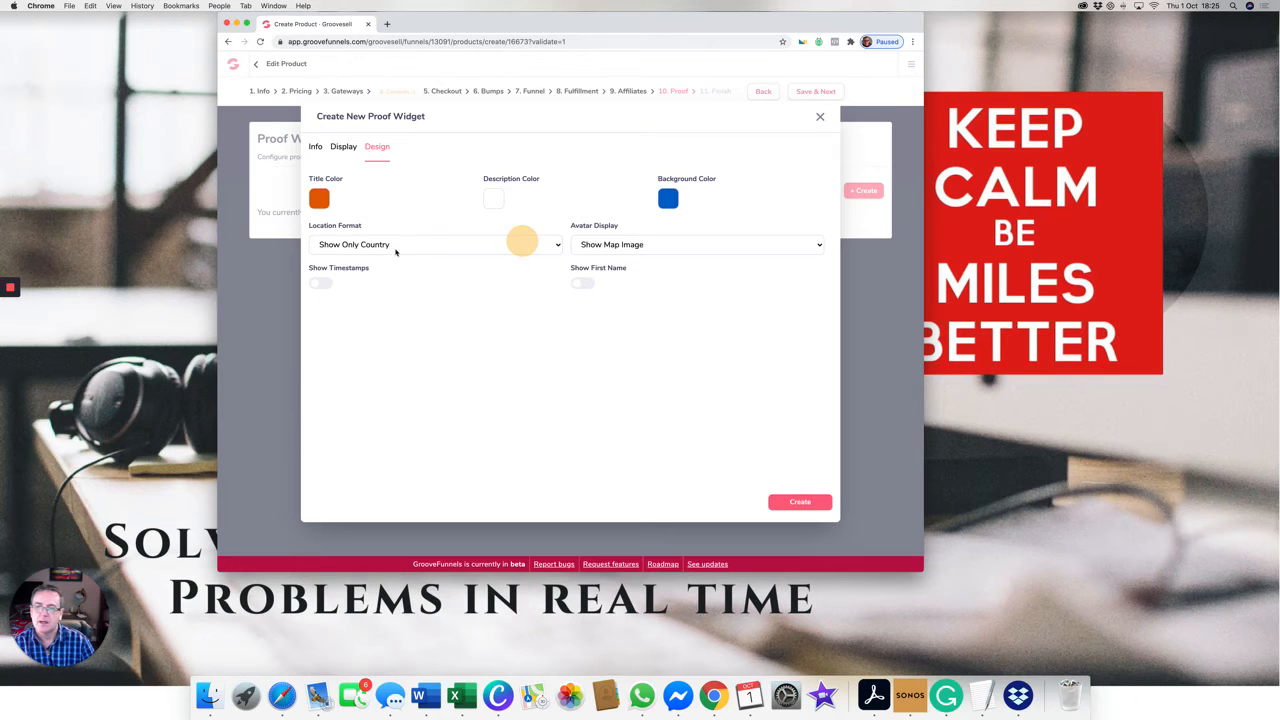
# - Set the avatar display to Show Generic Profile Image and keep the location format at Show Only Country
pyautogui.click(632, 250)
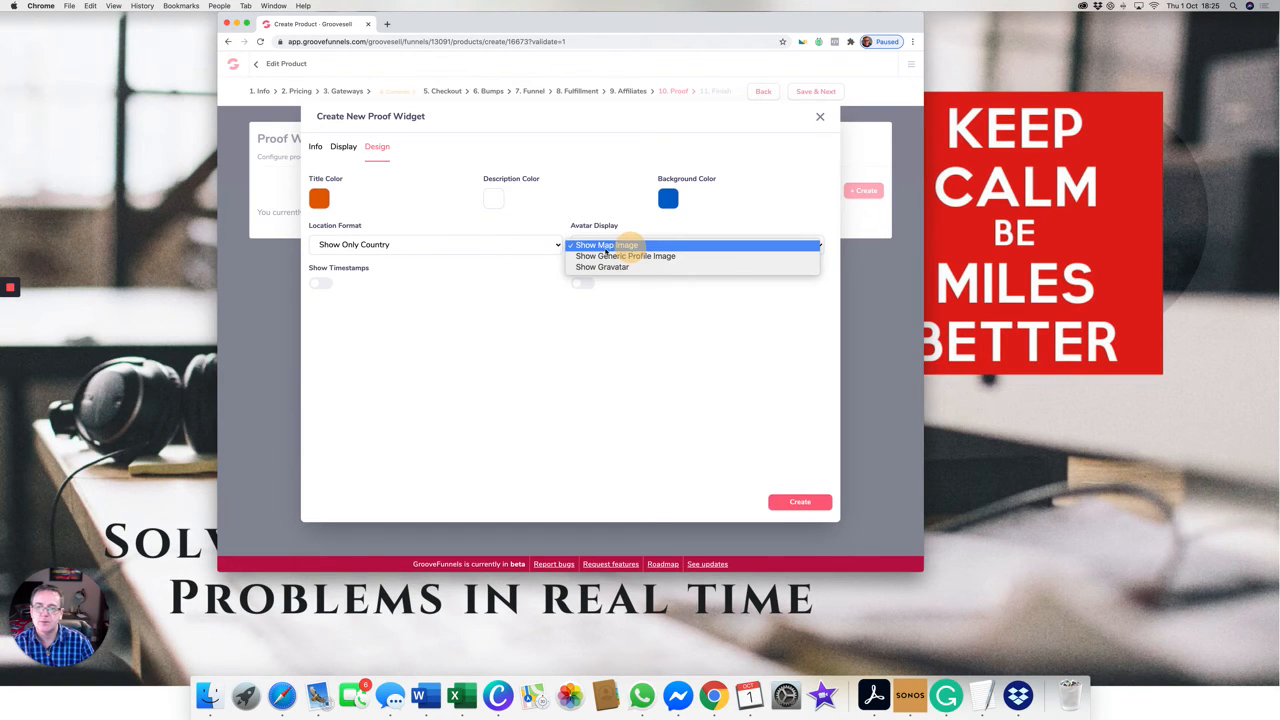
pyautogui.click(606, 257)
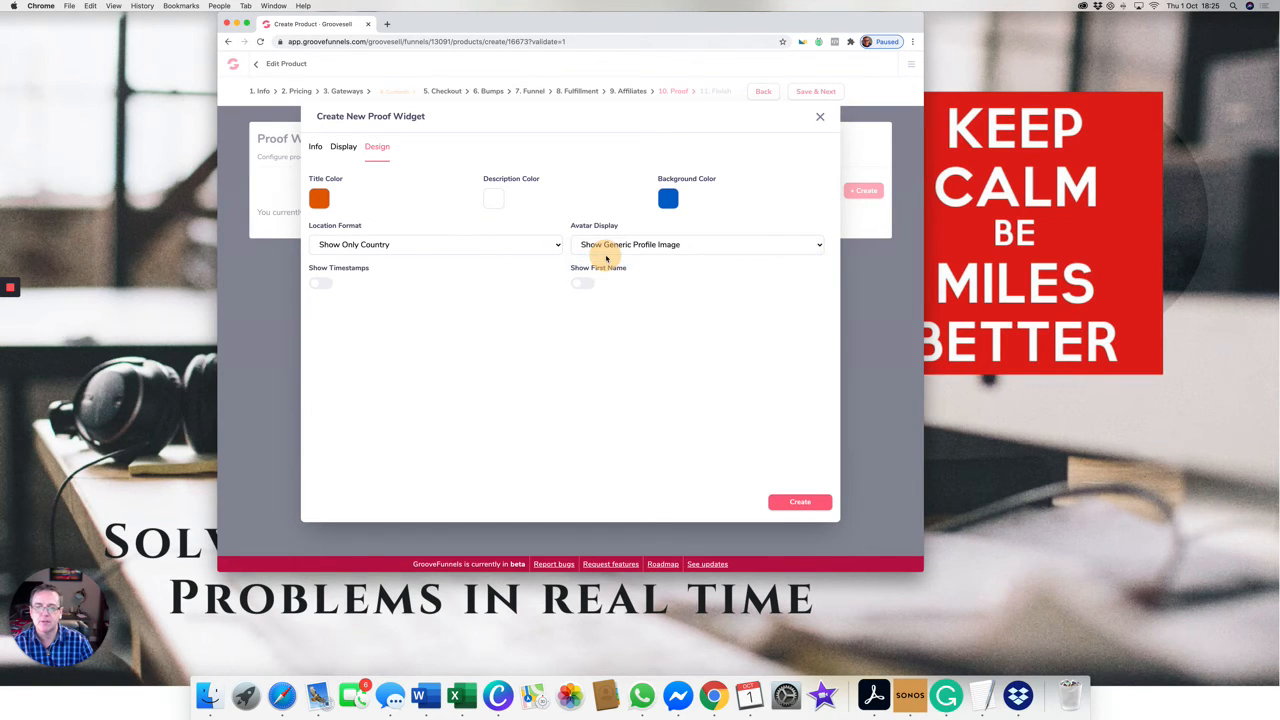
pyautogui.click(407, 250)
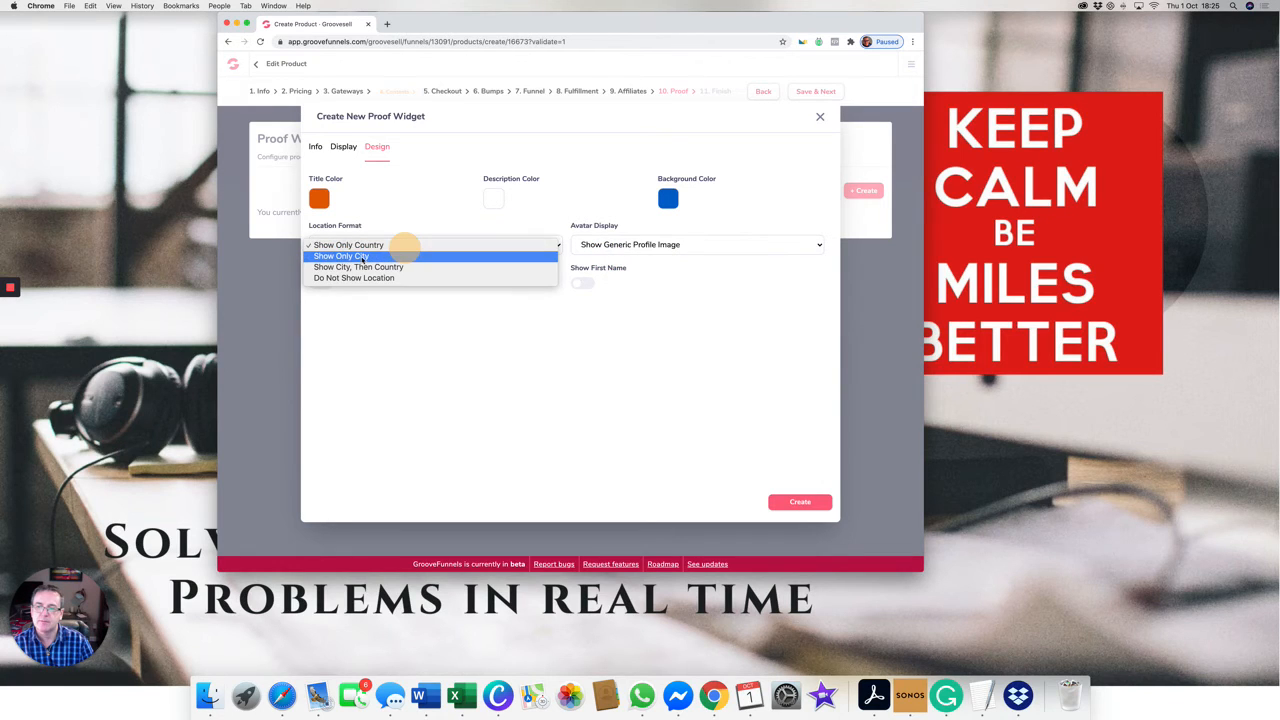
pyautogui.click(360, 258)
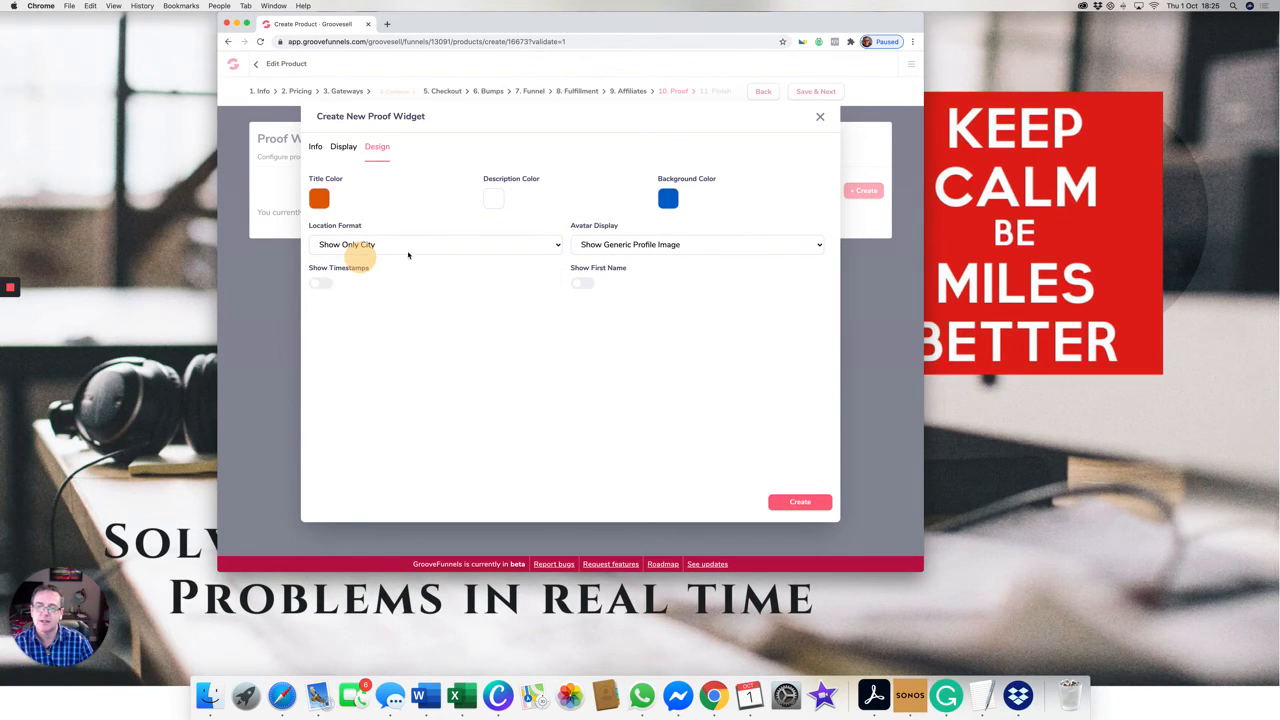
pyautogui.click(408, 250)
pyautogui.click(366, 234)
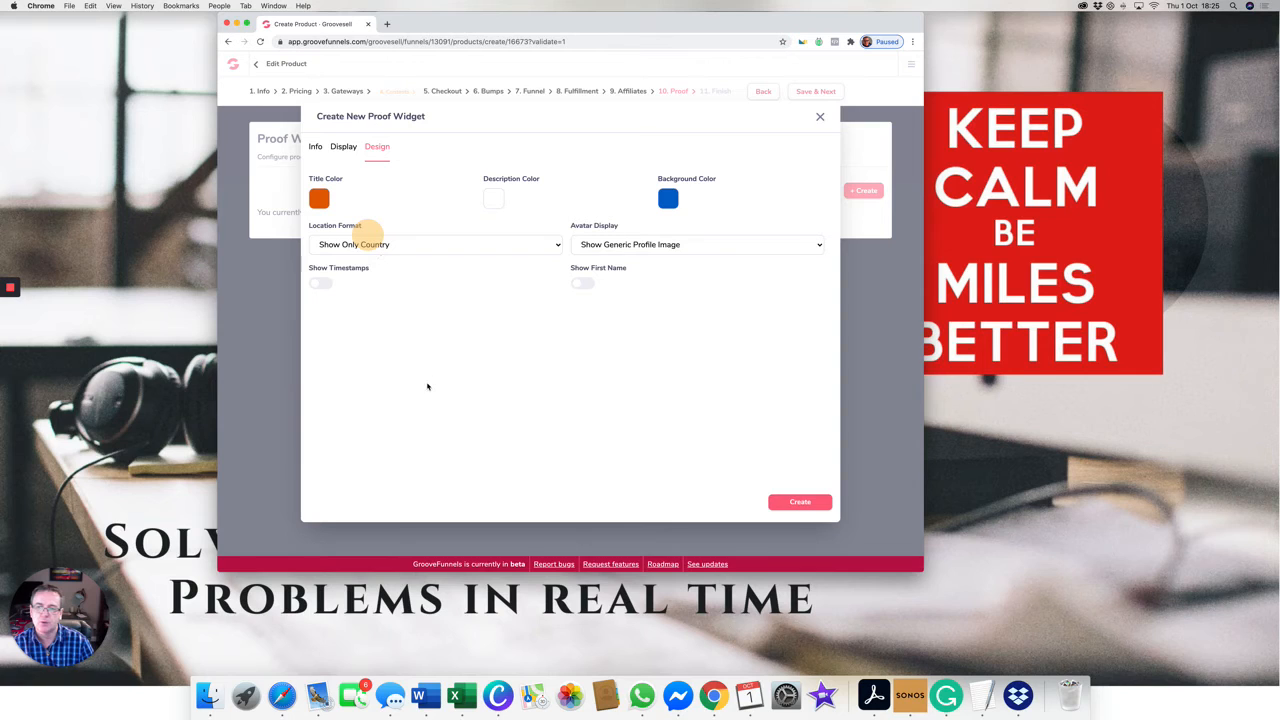
# - Enable timestamps, create the proof widget and save the proof stage
pyautogui.click(322, 283)
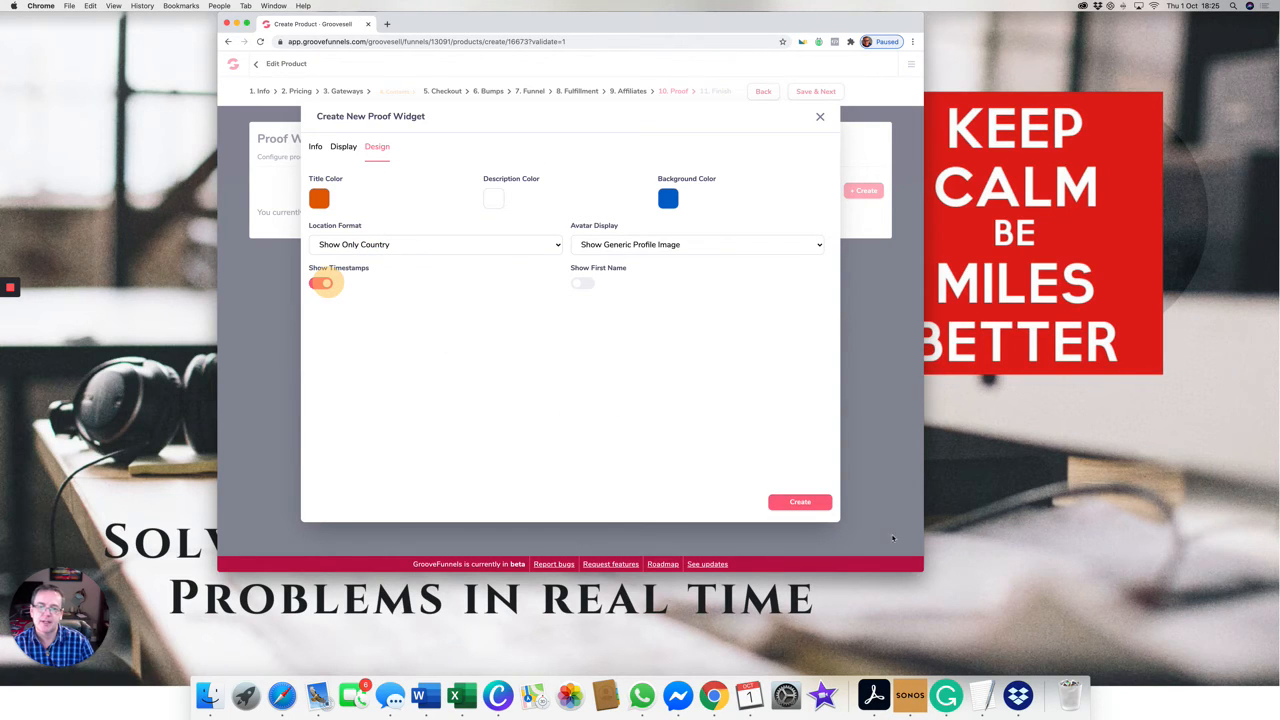
pyautogui.click(800, 502)
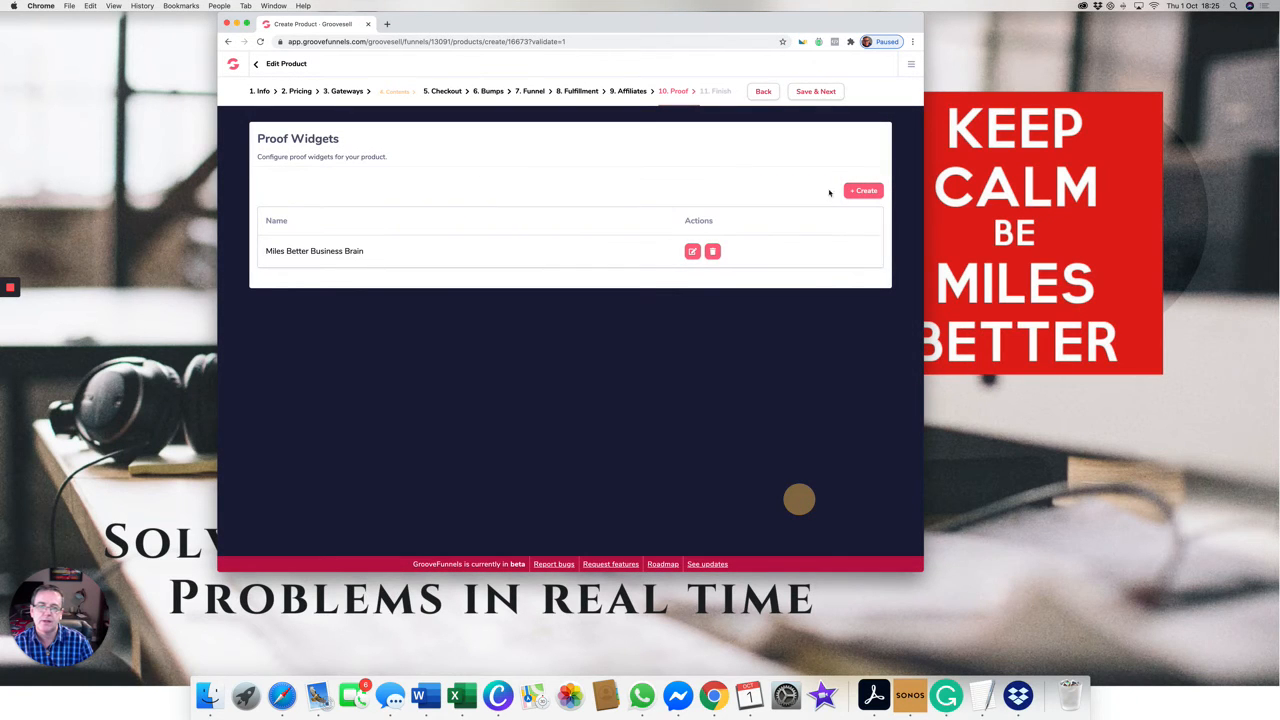
pyautogui.click(815, 92)
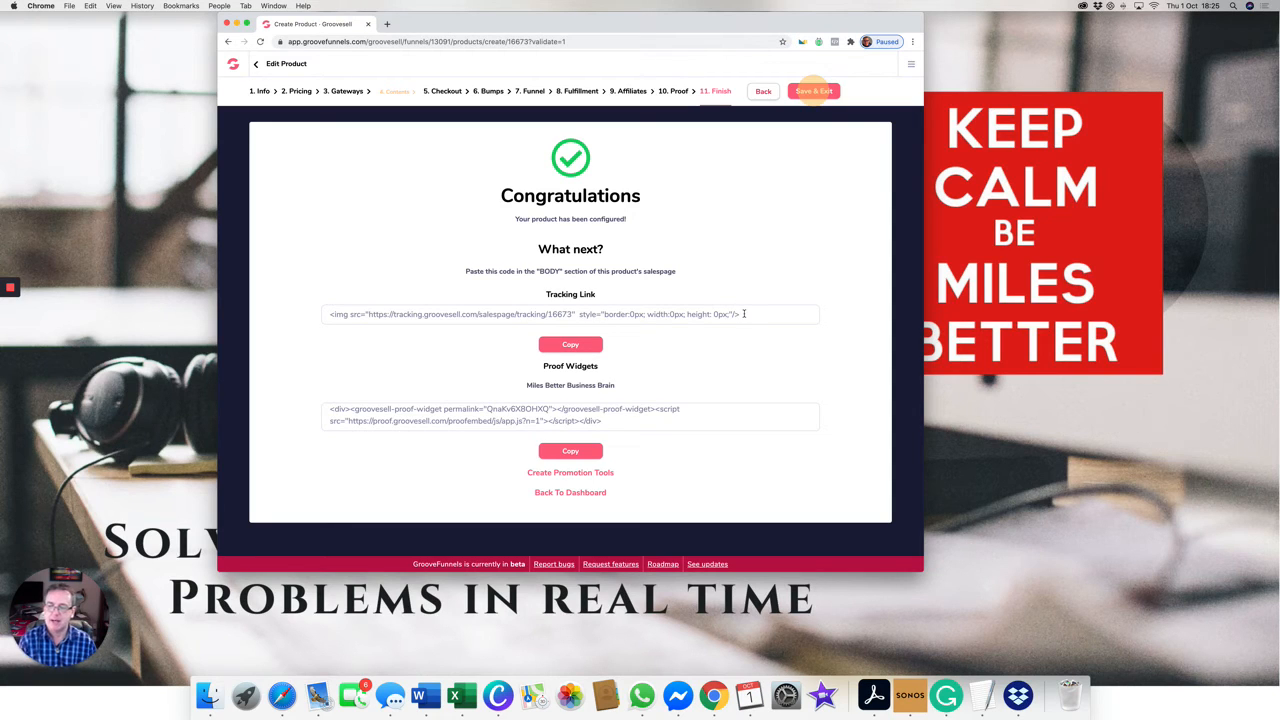
# - Open the "Building a Business Brain Book - clone" site for editing in GroovePages in a new browser tab
pyautogui.click(389, 23)
pyautogui.click(338, 57)
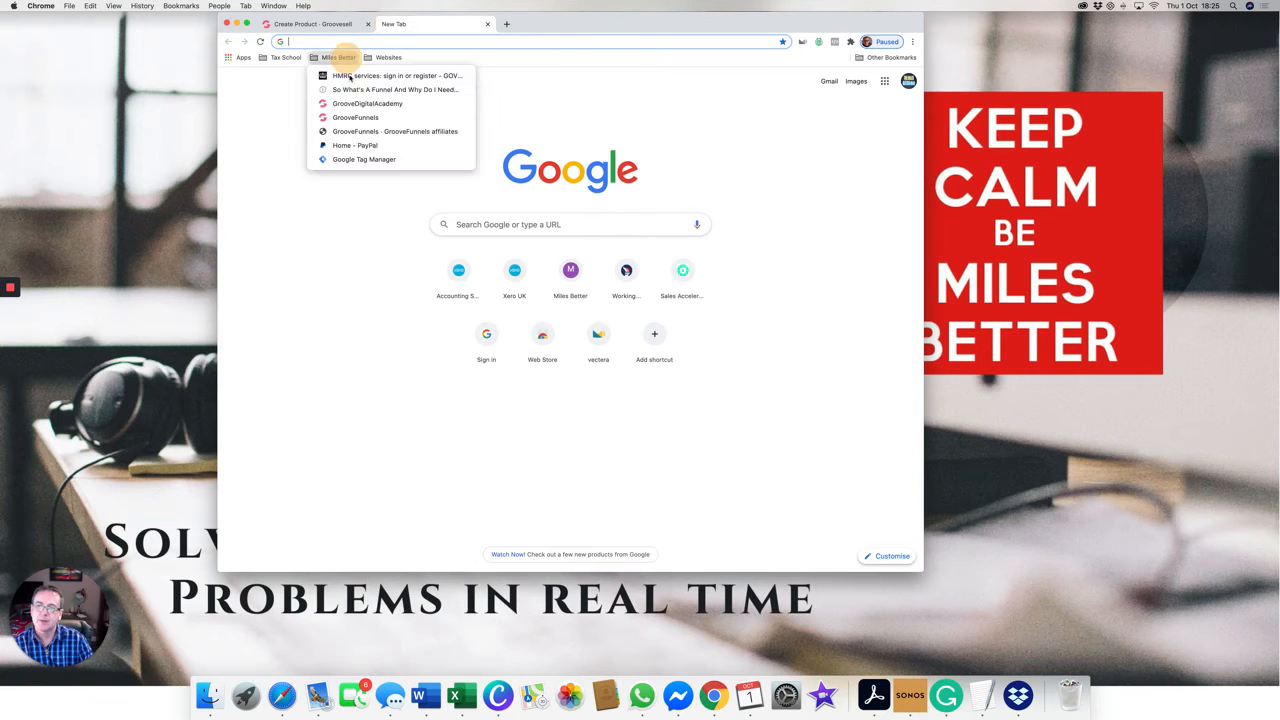
pyautogui.click(355, 117)
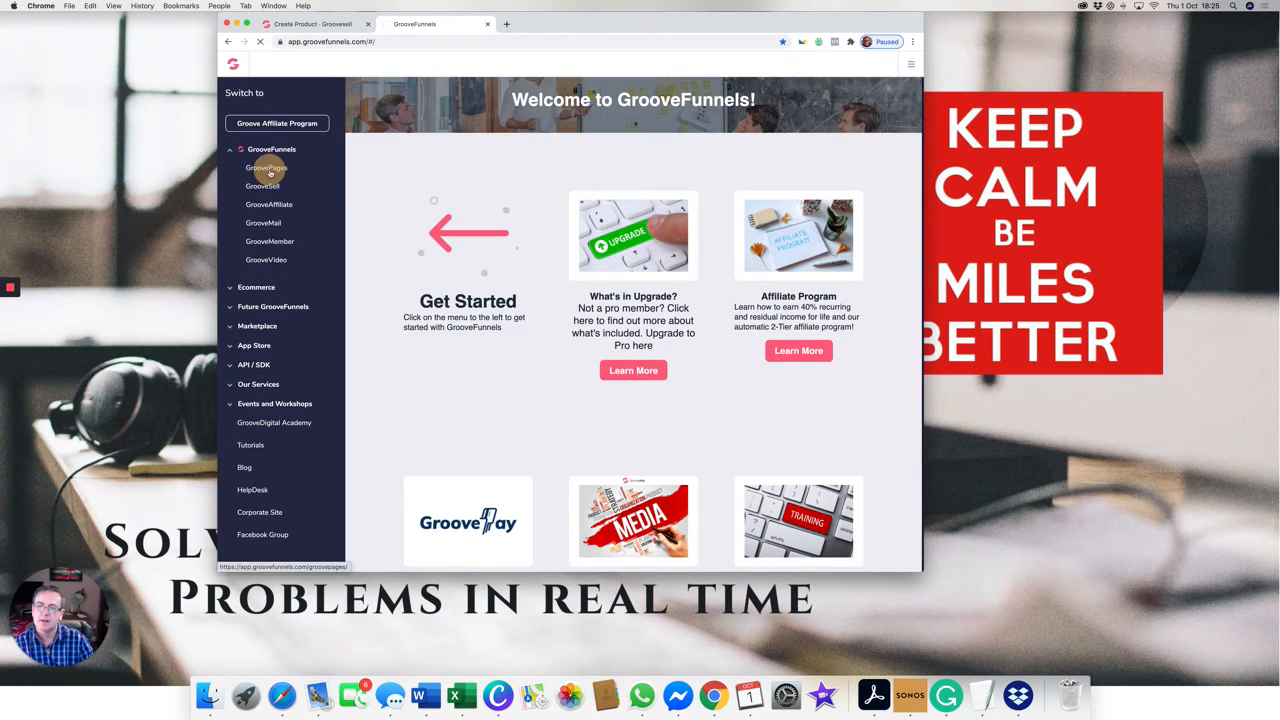
pyautogui.click(283, 172)
pyautogui.scroll(-5, 658, 387)
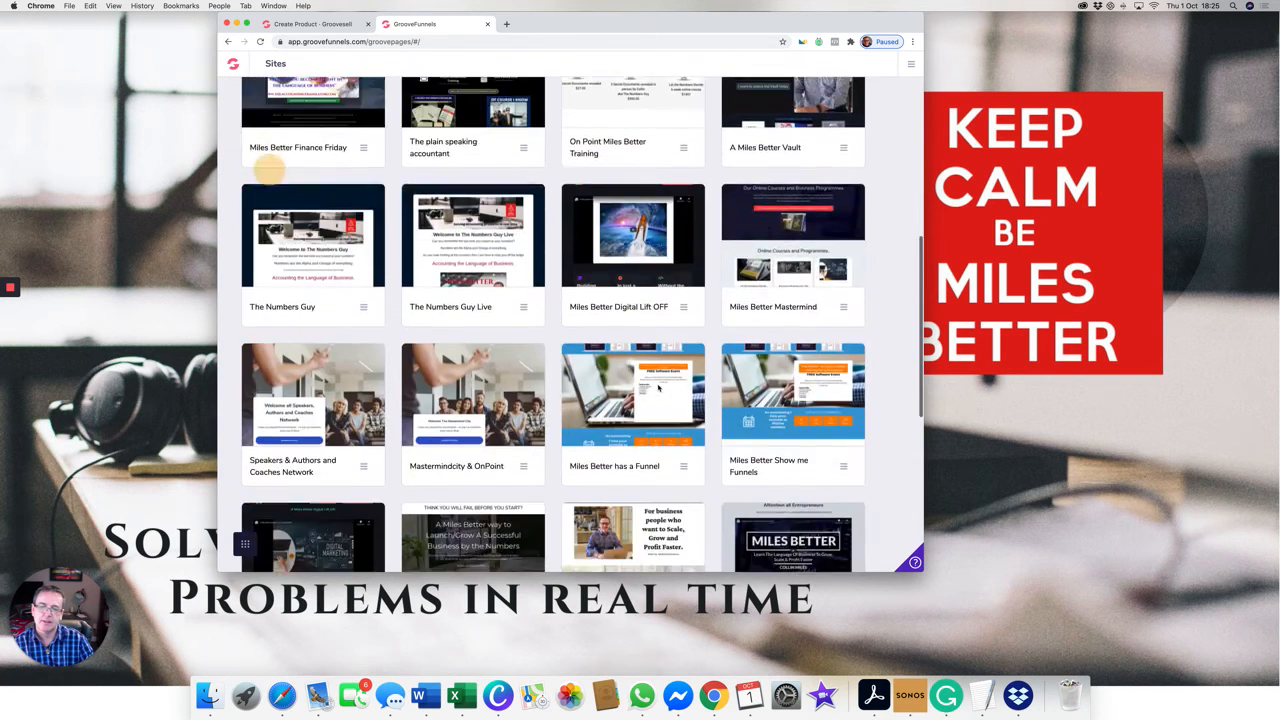
pyautogui.scroll(-5, 658, 387)
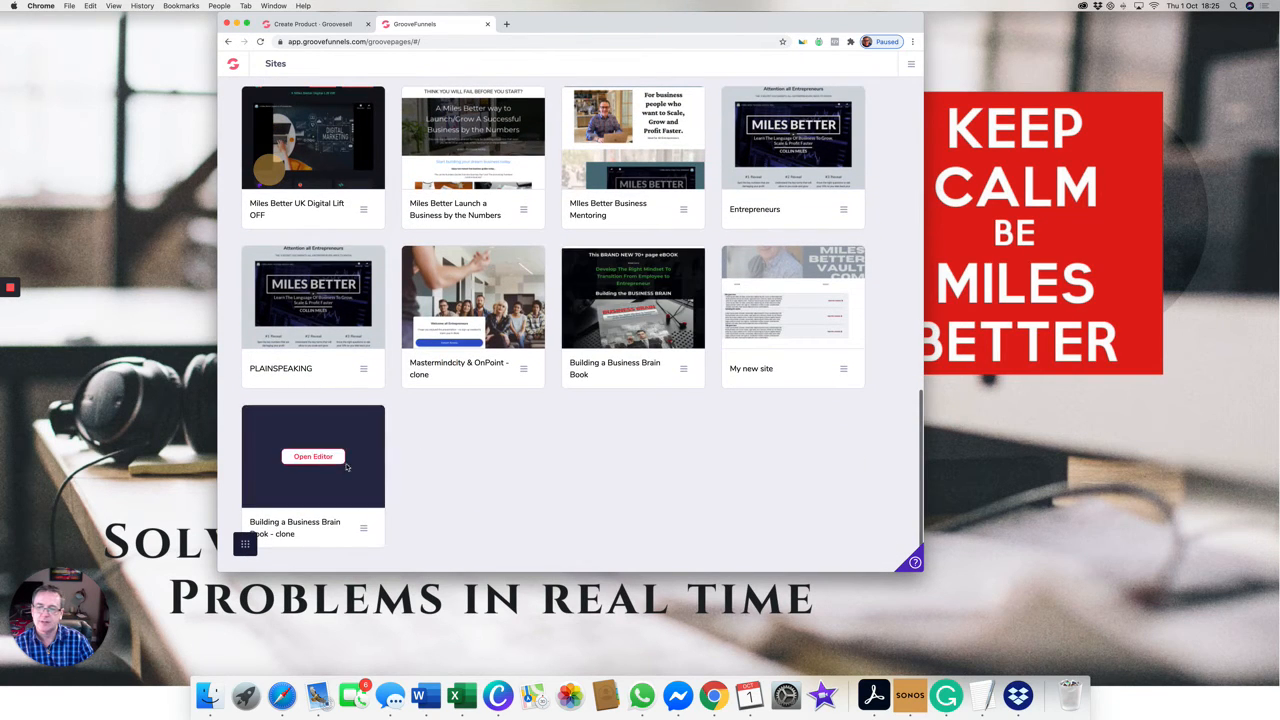
pyautogui.click(313, 458)
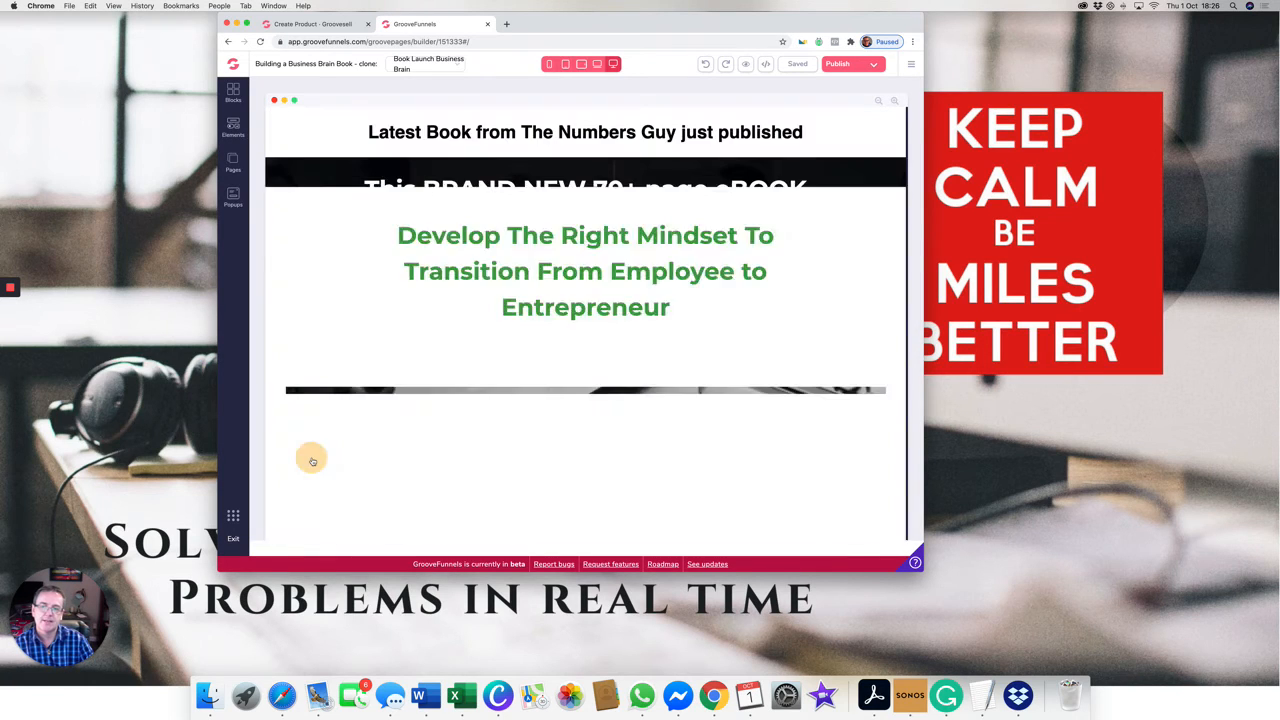
# - Open the site settings and clear the old code from the top-of-body code include
pyautogui.click(912, 67)
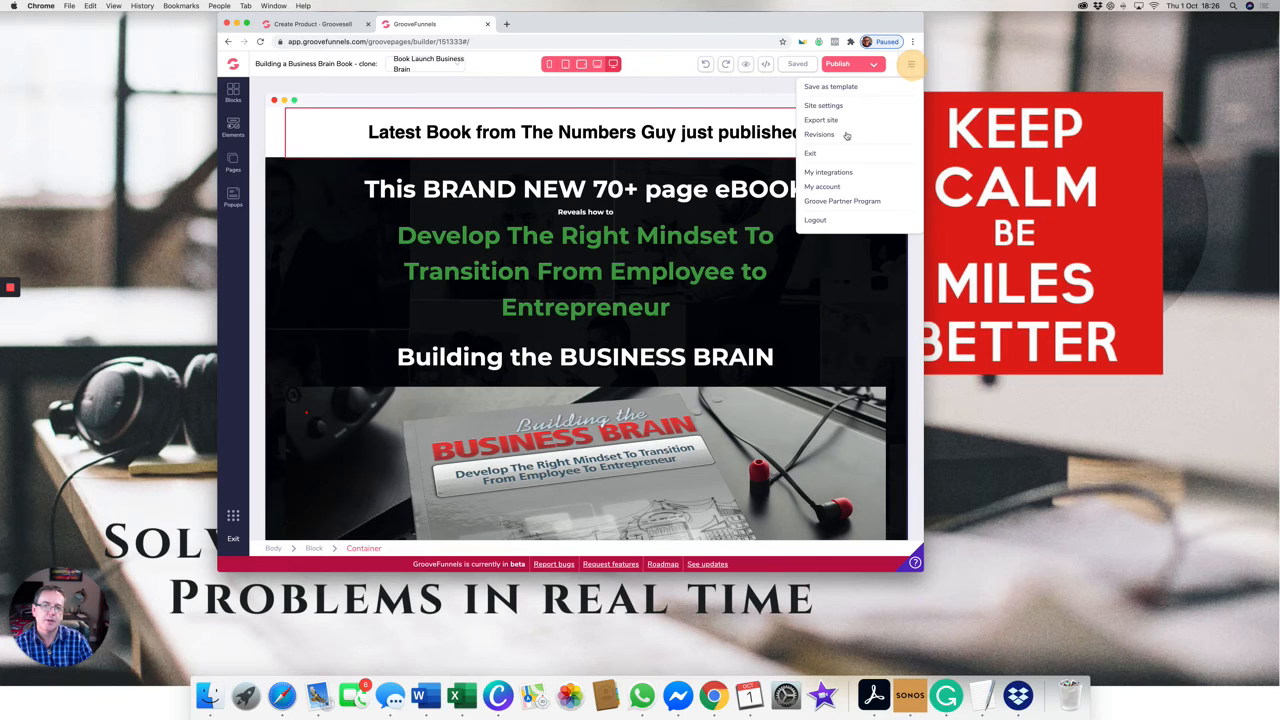
pyautogui.click(823, 105)
pyautogui.scroll(-3, 820, 300)
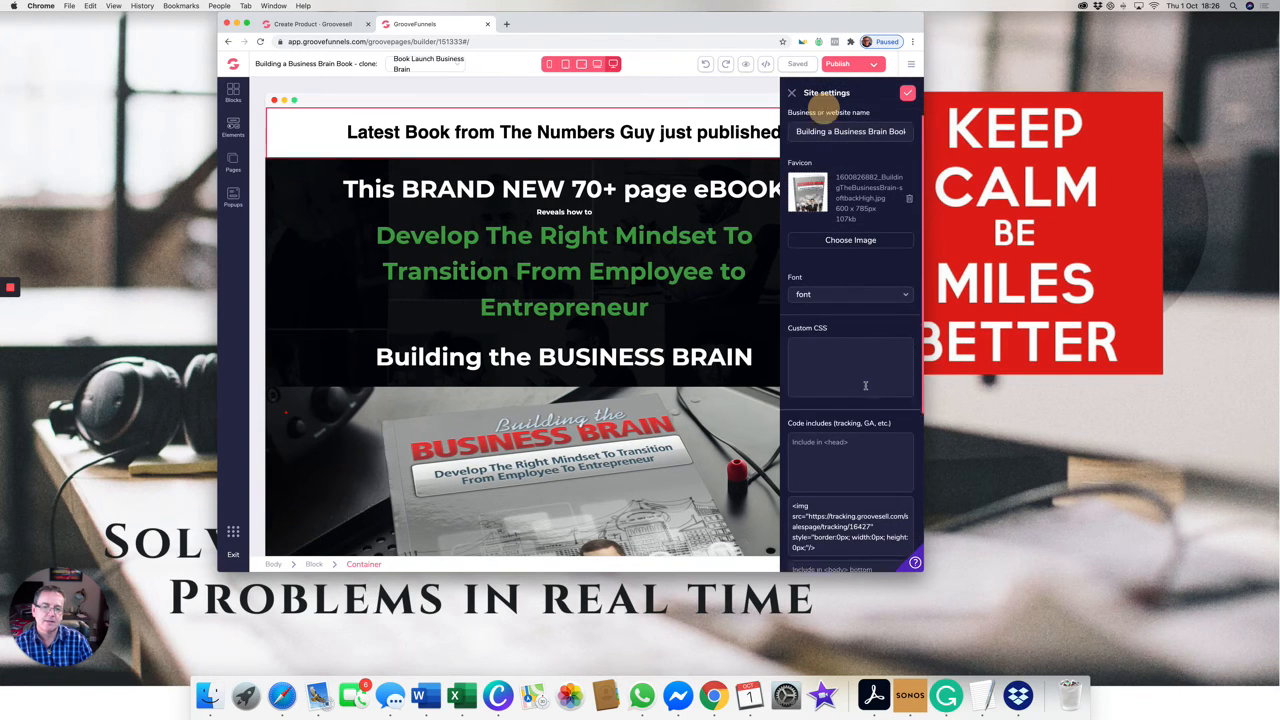
pyautogui.moveTo(794, 429); pyautogui.dragTo(851, 469)
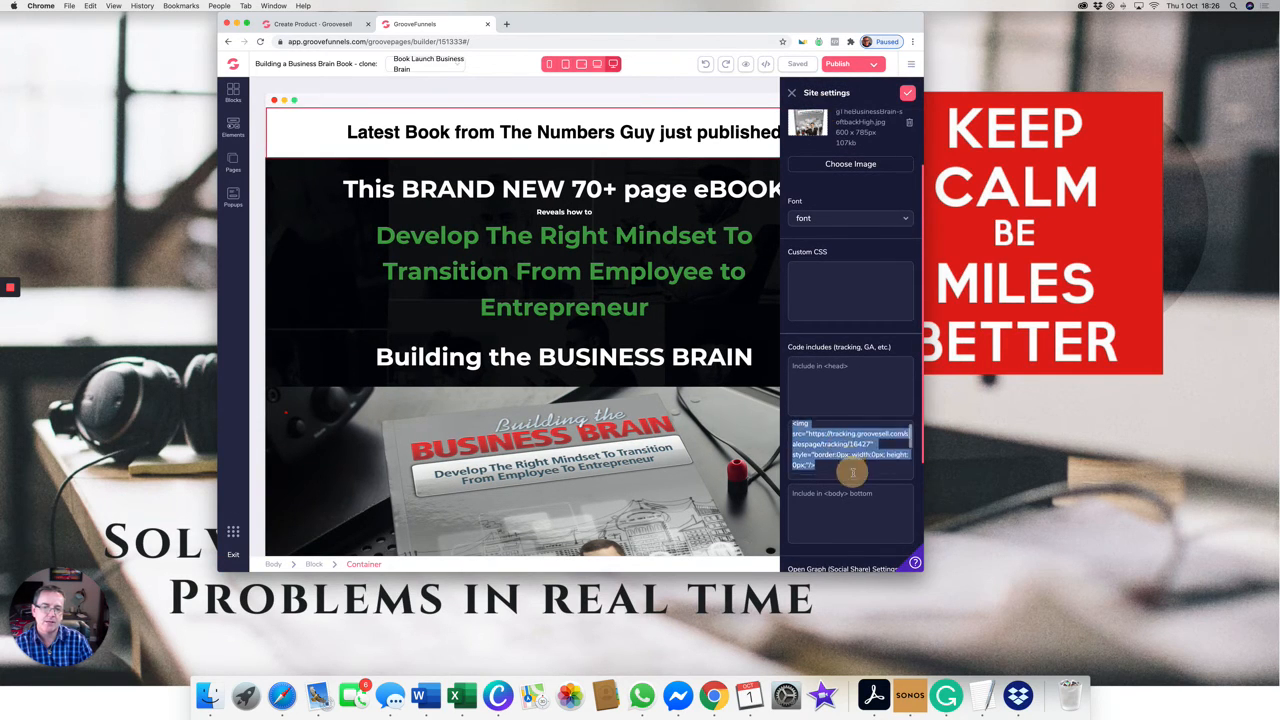
pyautogui.write('<div><groovesell-proof-widget permalink="Ni4NNiGcxaIV"></groovesell-proof-widget><script src="https://proof.groovesell.com/proofembed/js/app.js?m=1"></script></div>')
pyautogui.press('super+z')
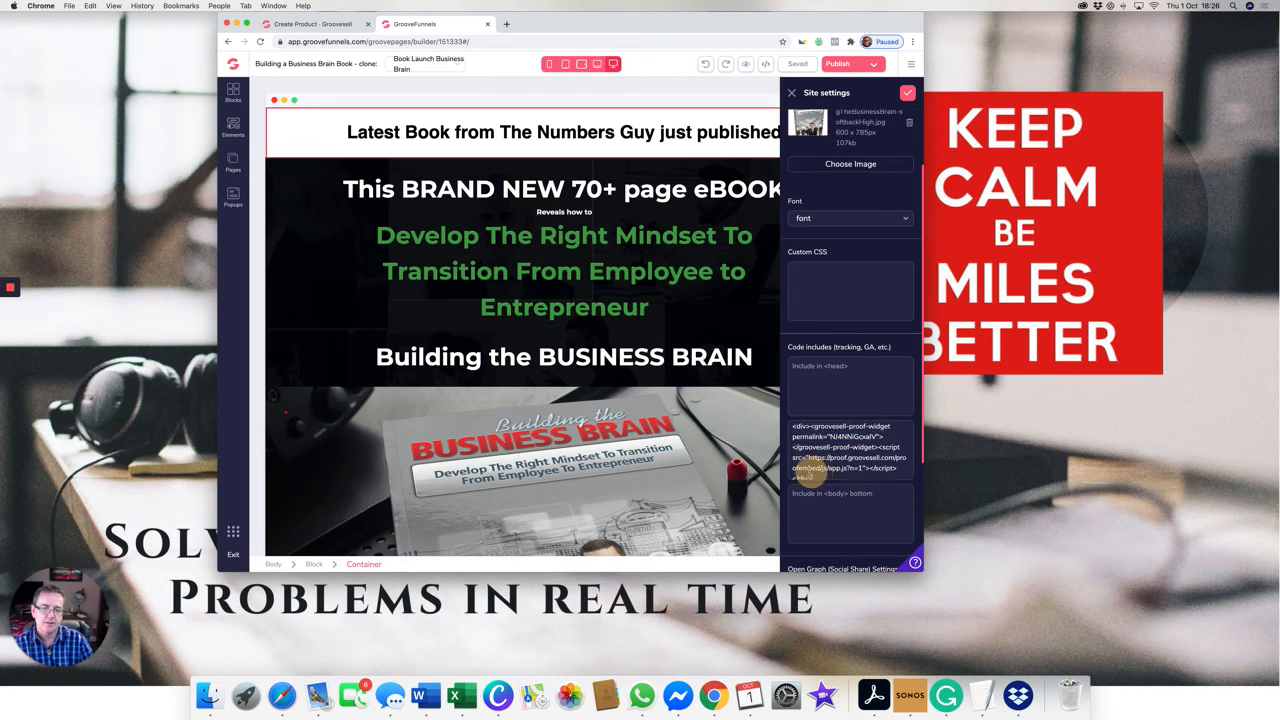
pyautogui.press('BackSpace')
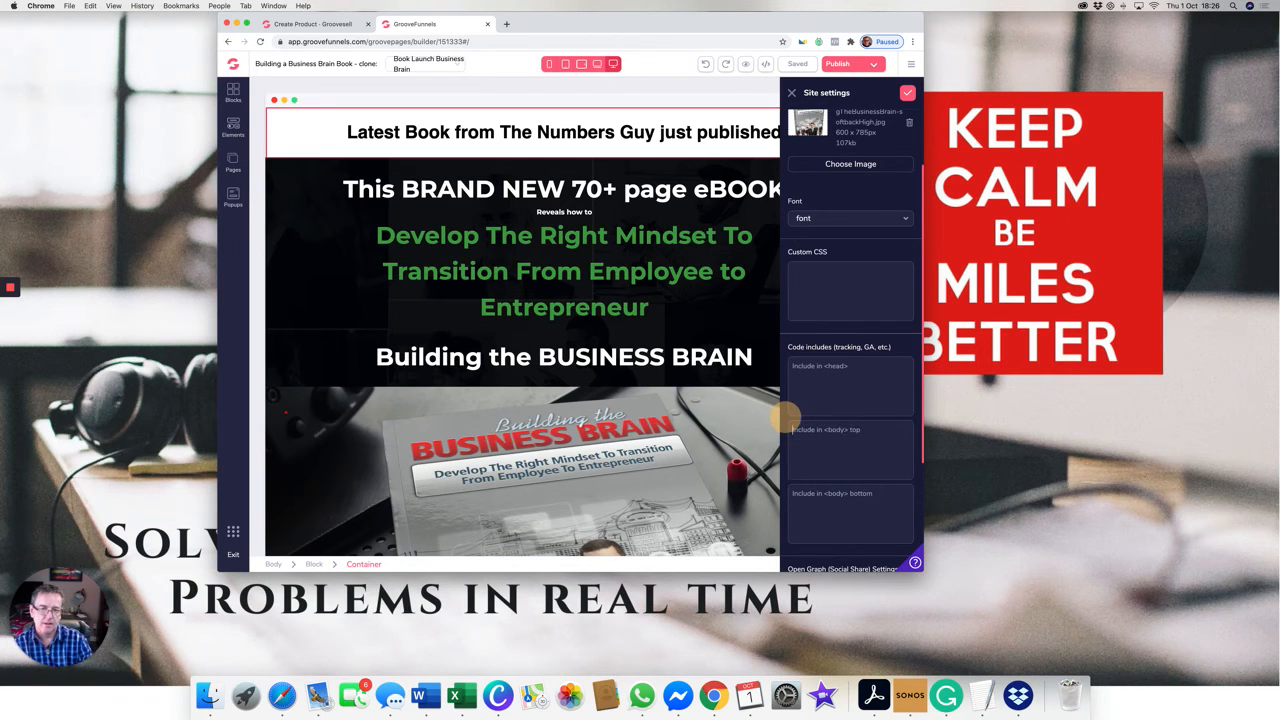
# - Copy the product's tracking code from GrooveSell and paste it into the site's top-of-body code include
pyautogui.click(334, 24)
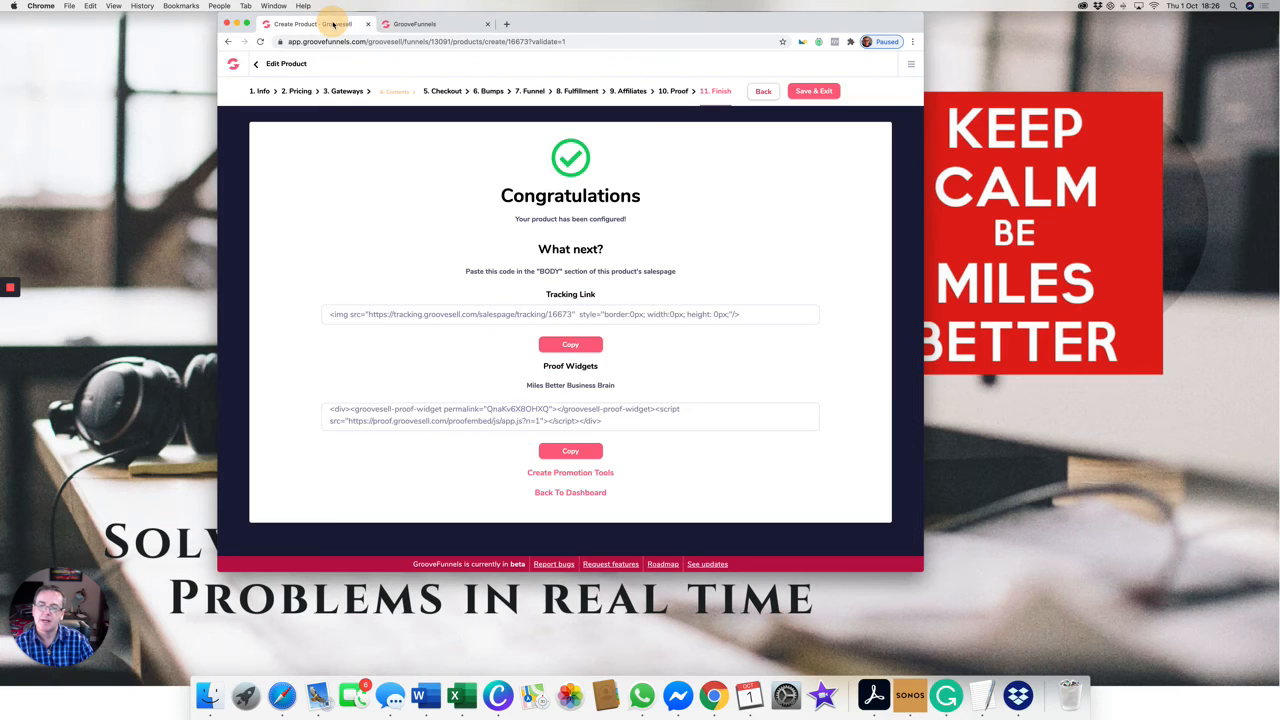
pyautogui.click(570, 344)
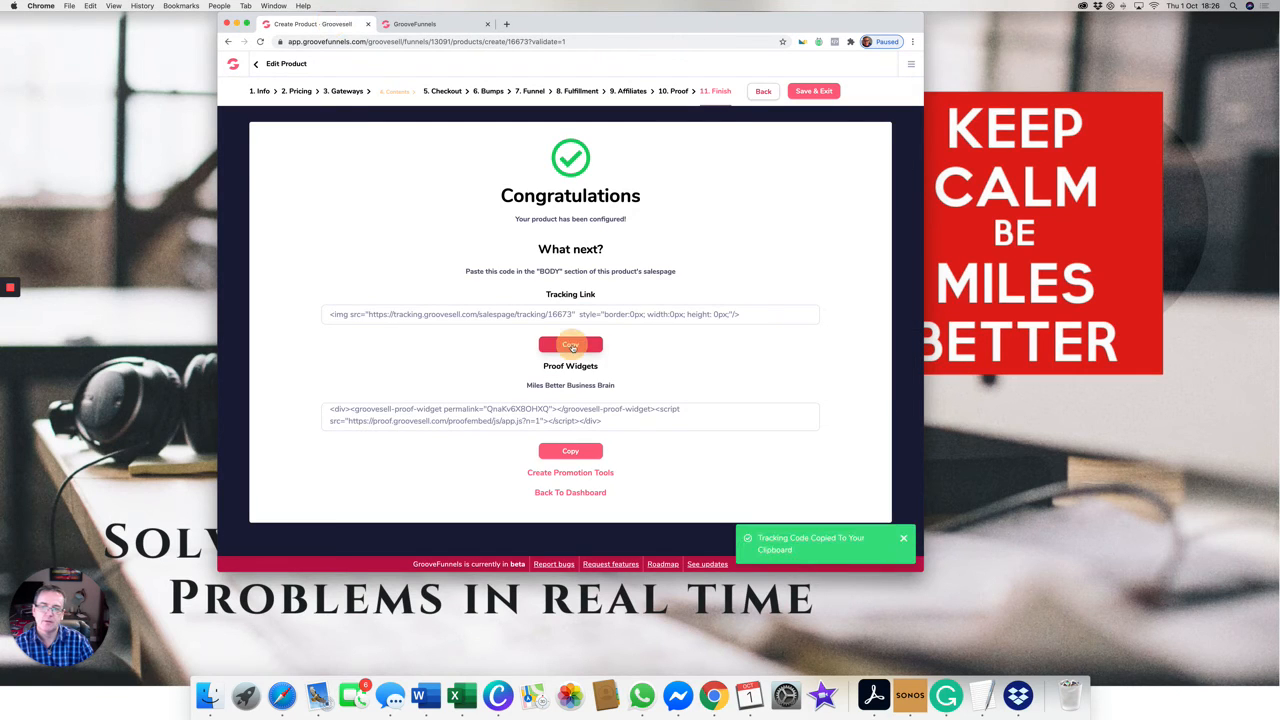
pyautogui.click(415, 24)
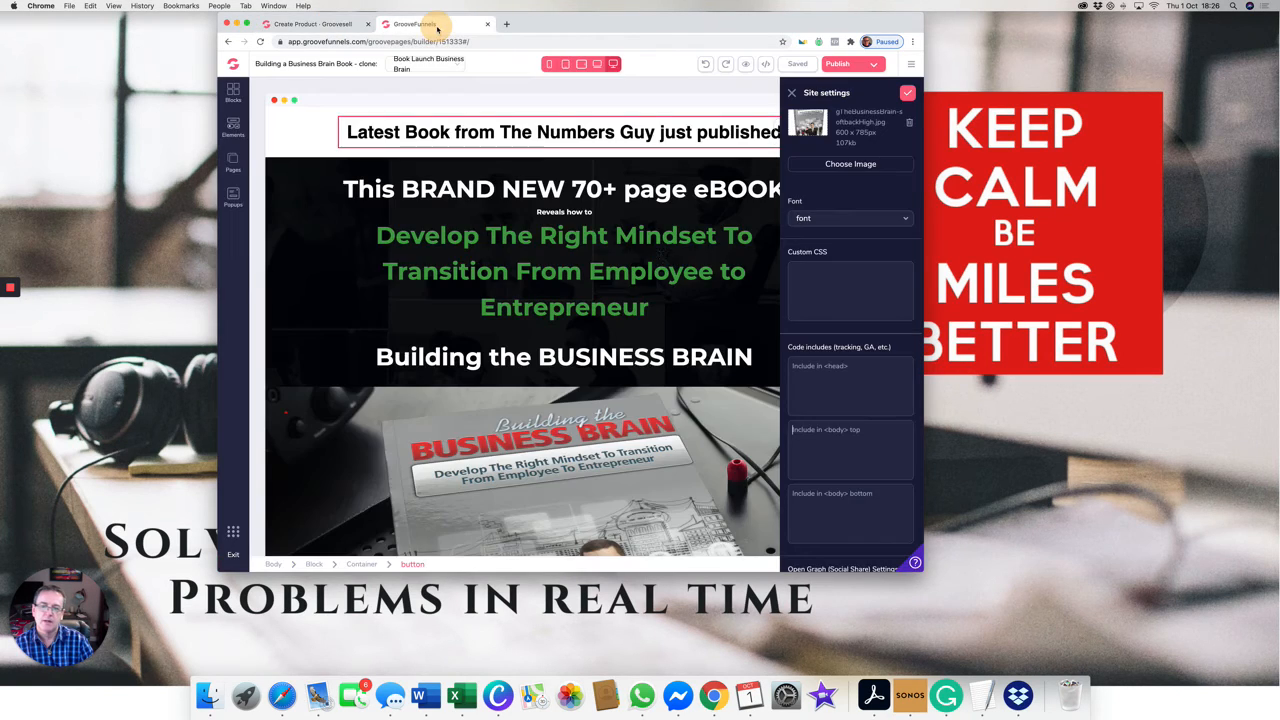
pyautogui.rightClick(808, 430)
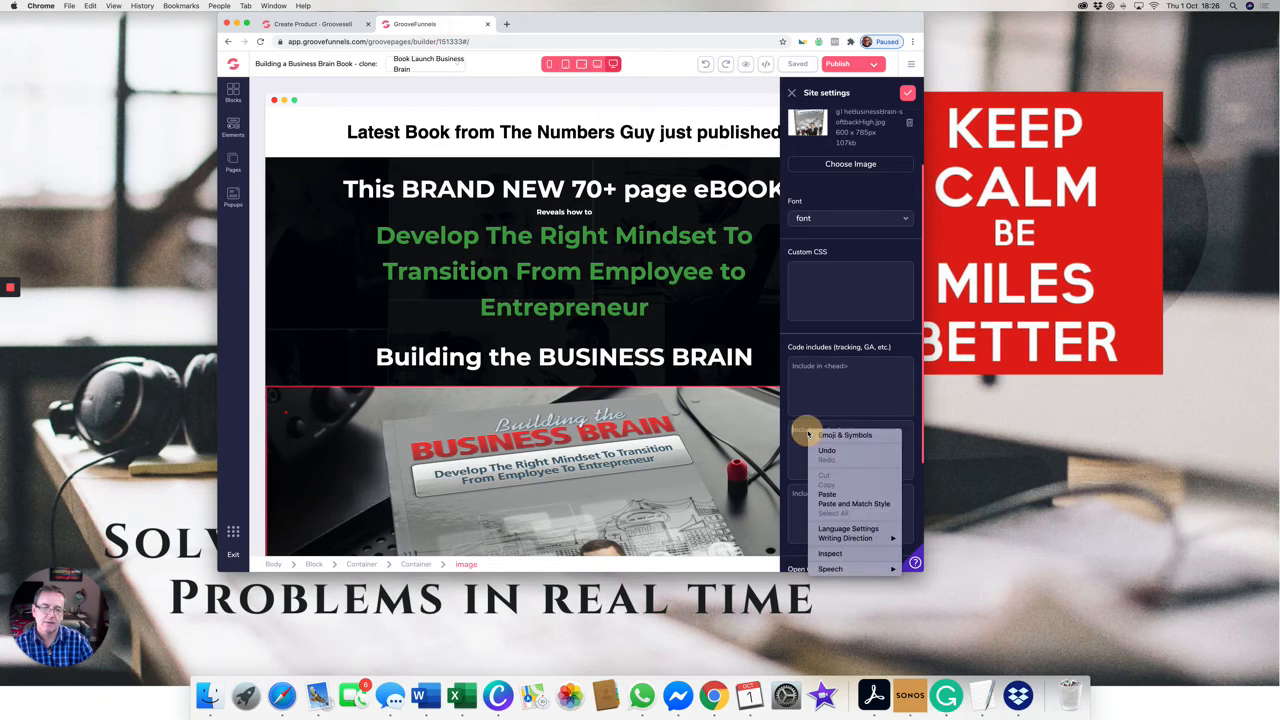
pyautogui.click(829, 495)
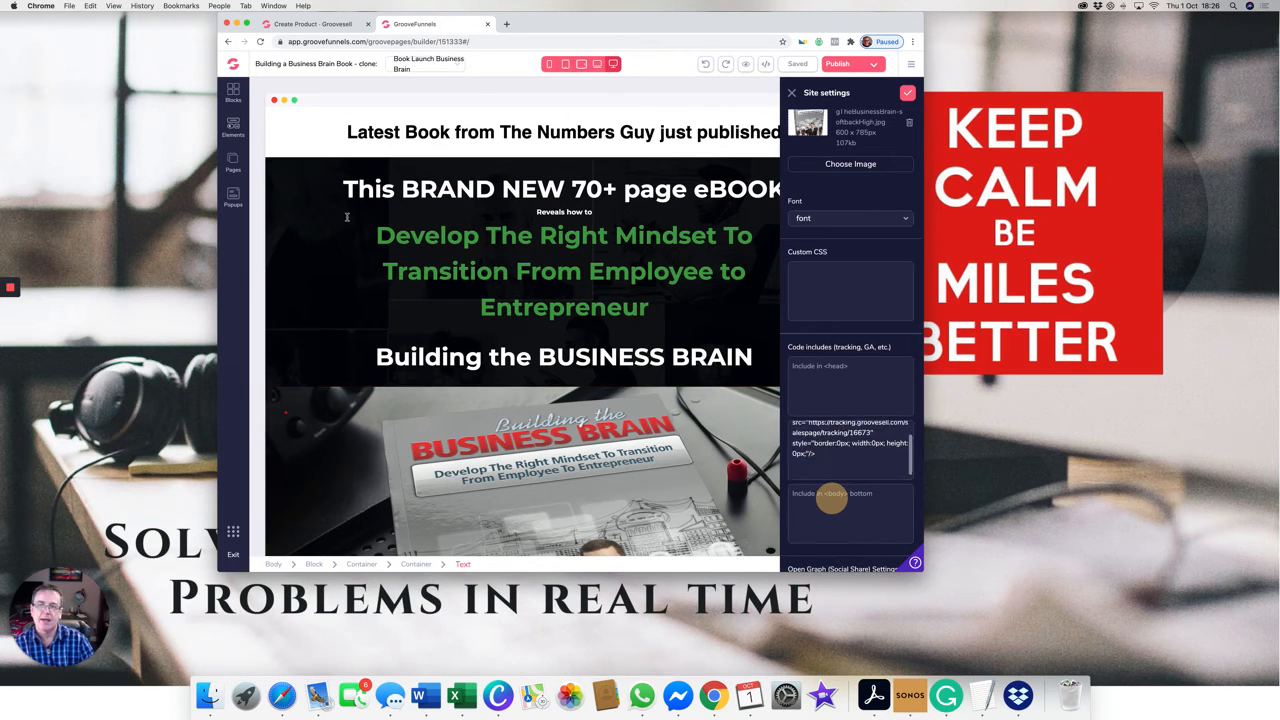
# - Add the Miles Better Business Brain proof widget code after the tracking code, then apply the site settings and save the site
pyautogui.click(320, 26)
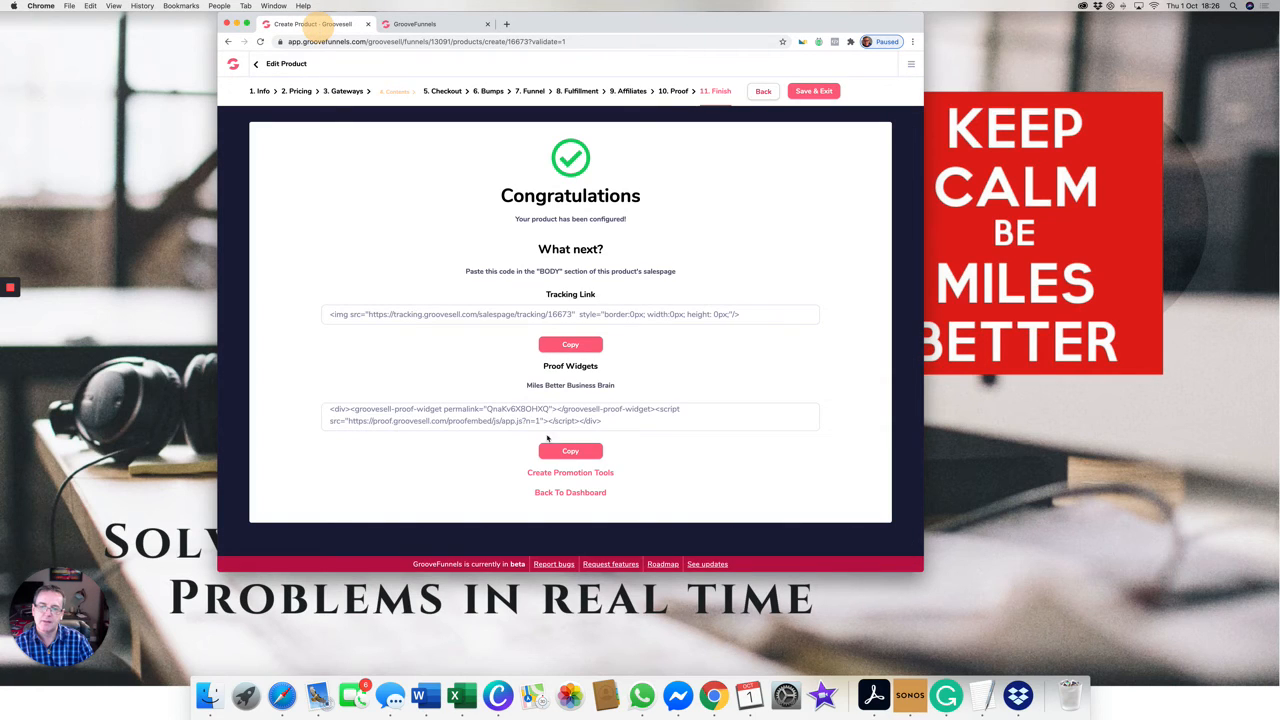
pyautogui.click(564, 452)
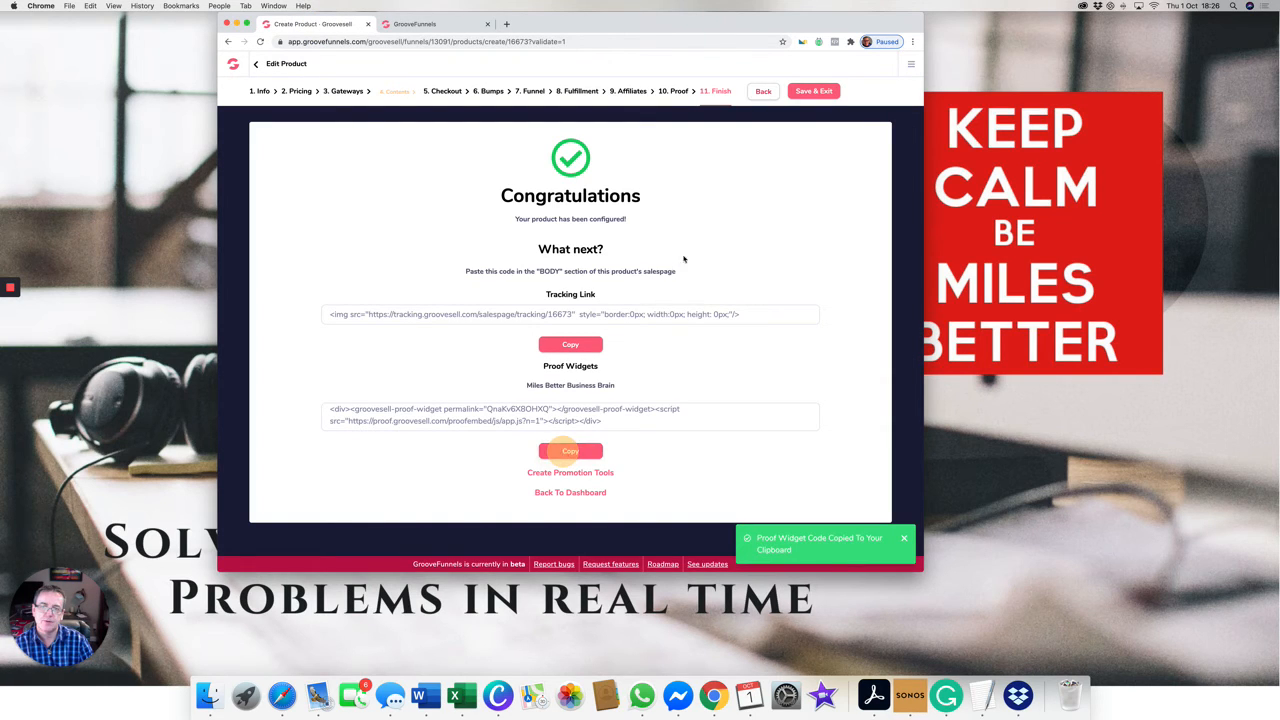
pyautogui.click(440, 23)
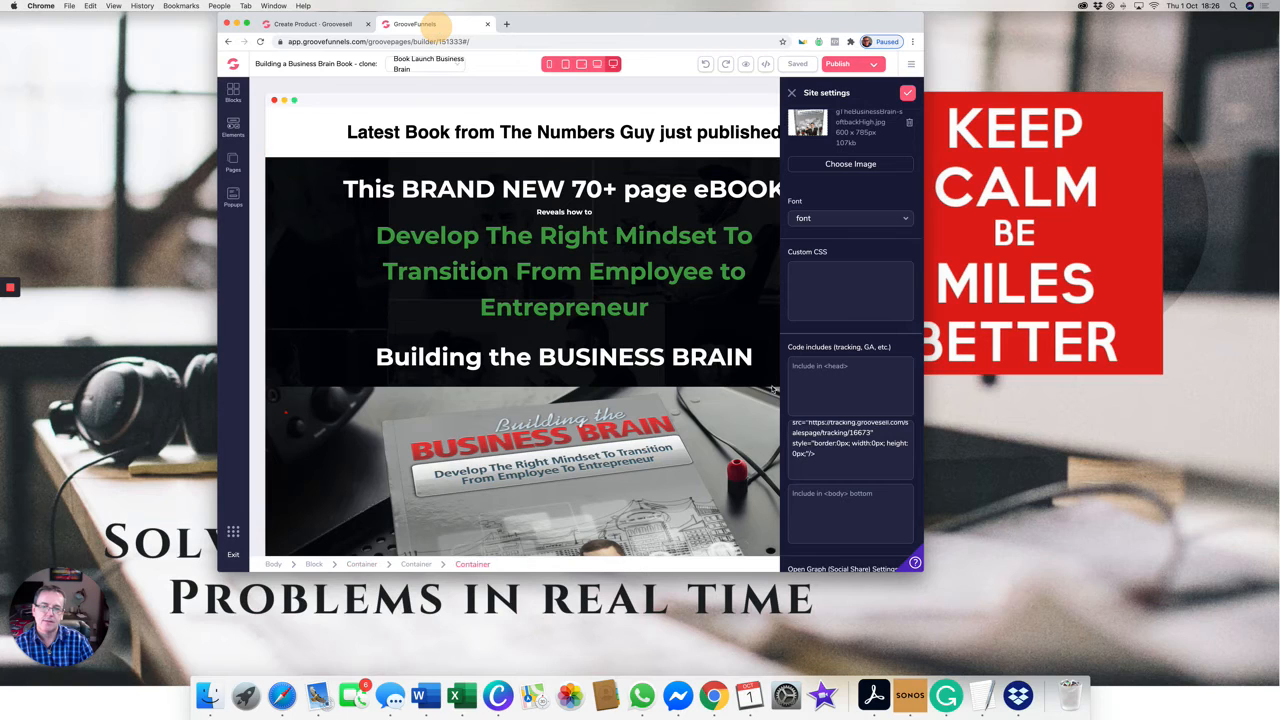
pyautogui.rightClick(799, 469)
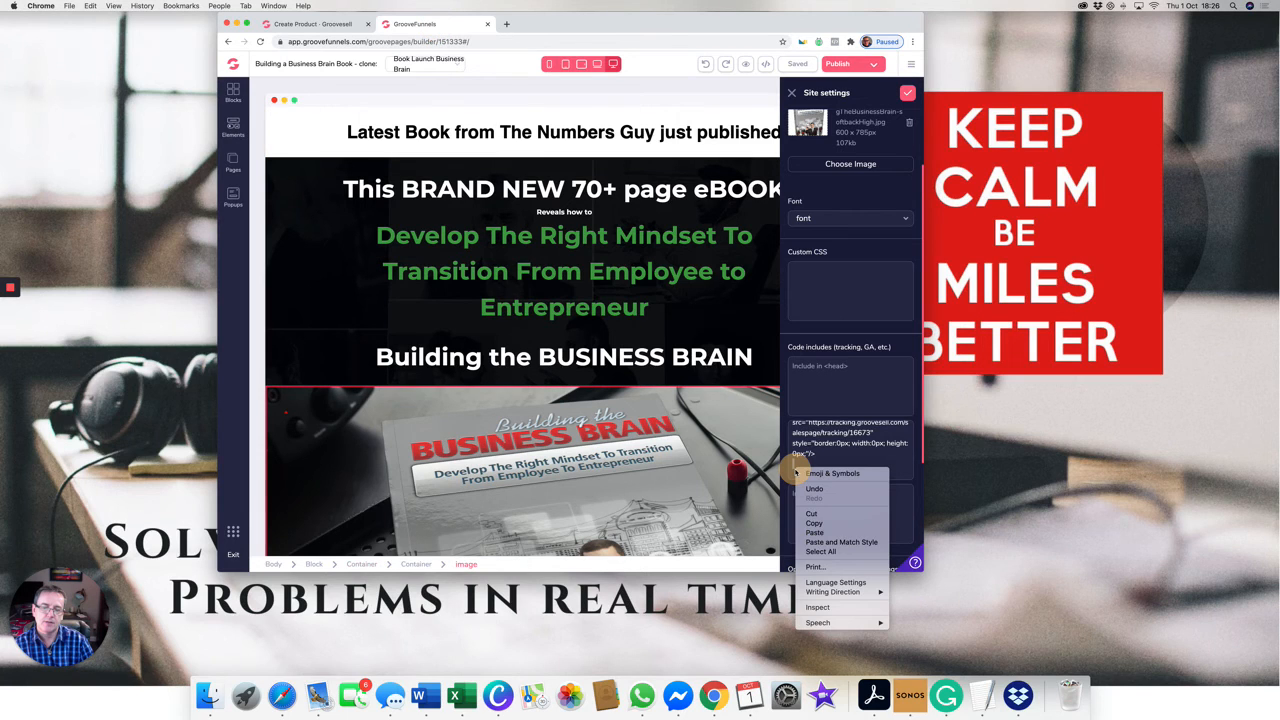
pyautogui.click(823, 531)
pyautogui.click(907, 92)
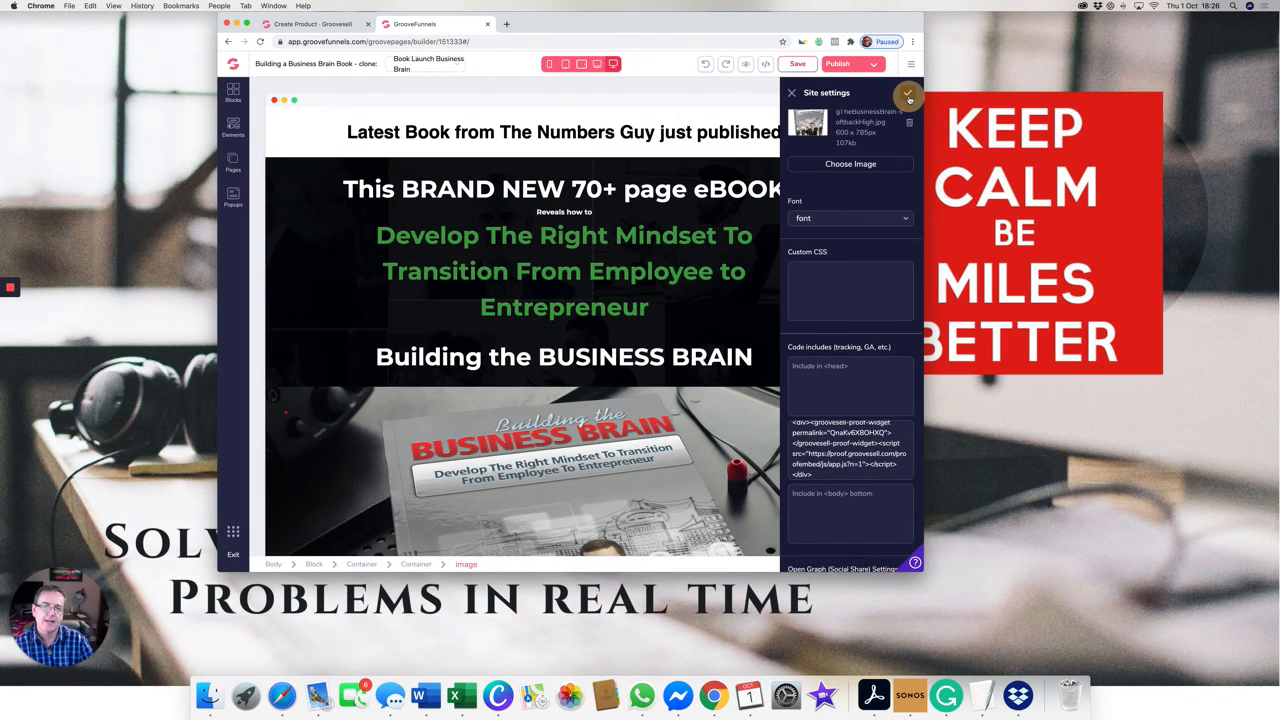
pyautogui.click(798, 64)
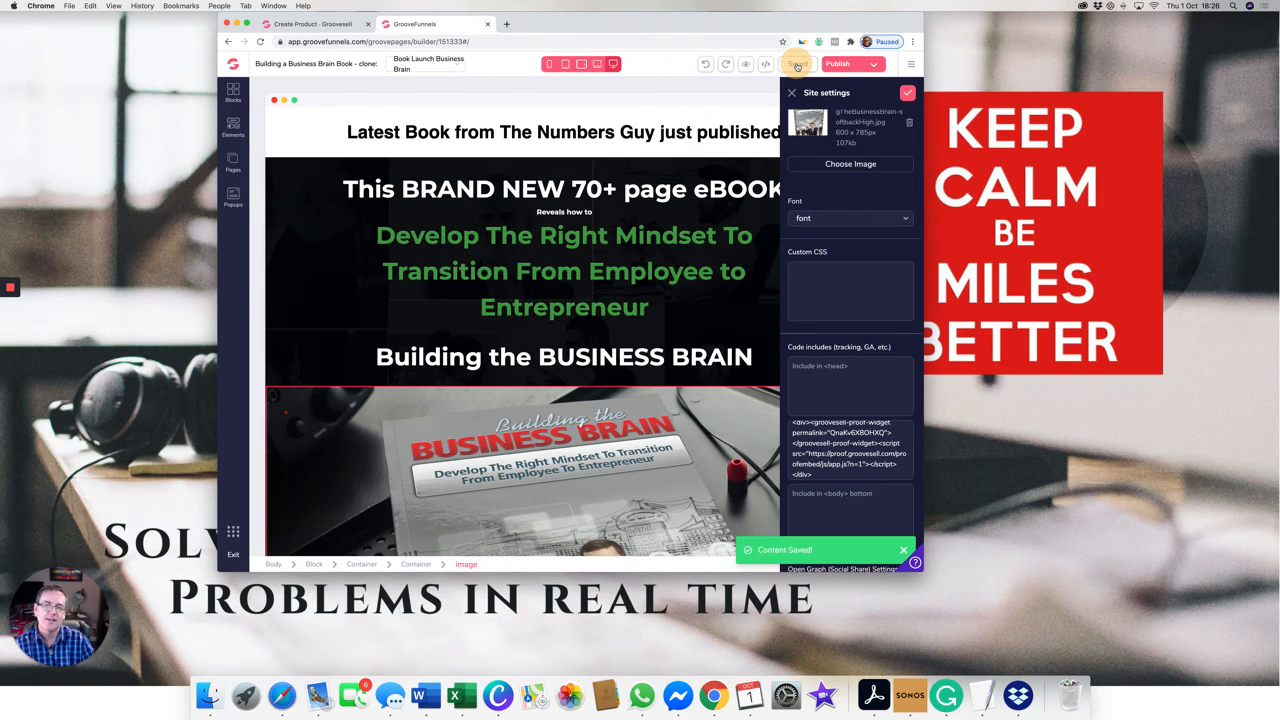
# - Save and exit the product setup in GrooveSell and return to the product funnels list
pyautogui.click(329, 25)
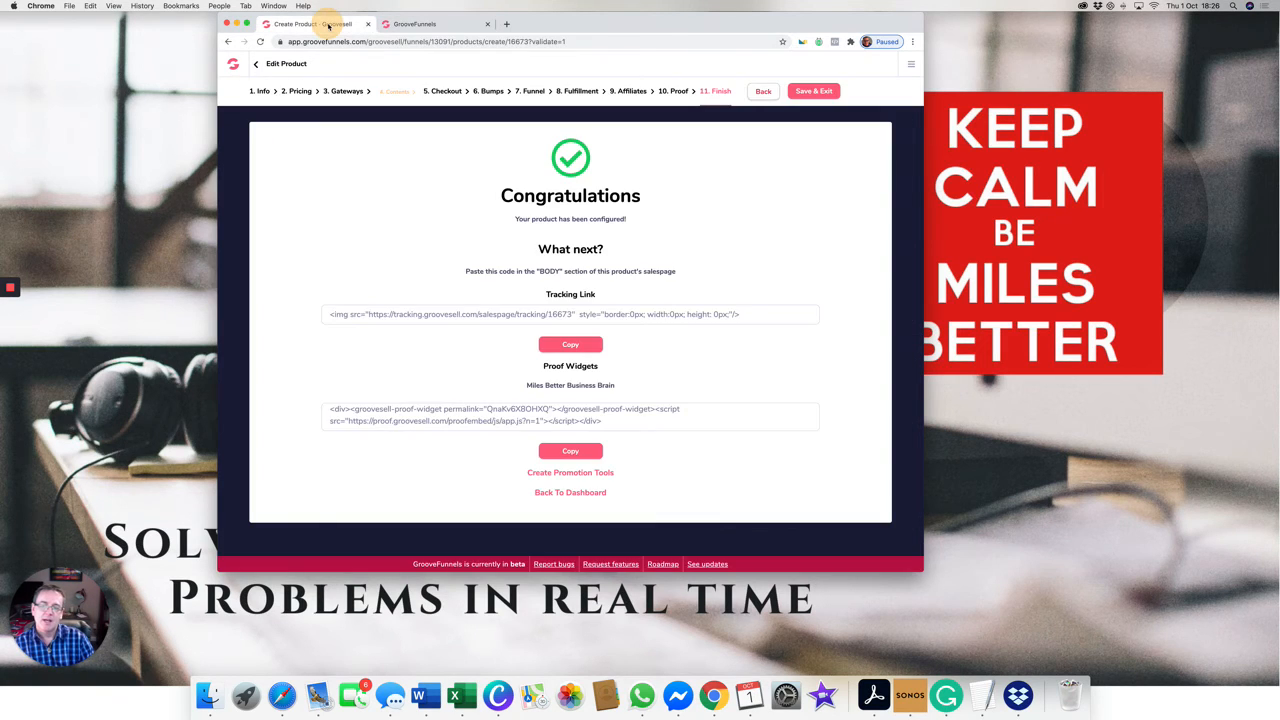
pyautogui.click(816, 93)
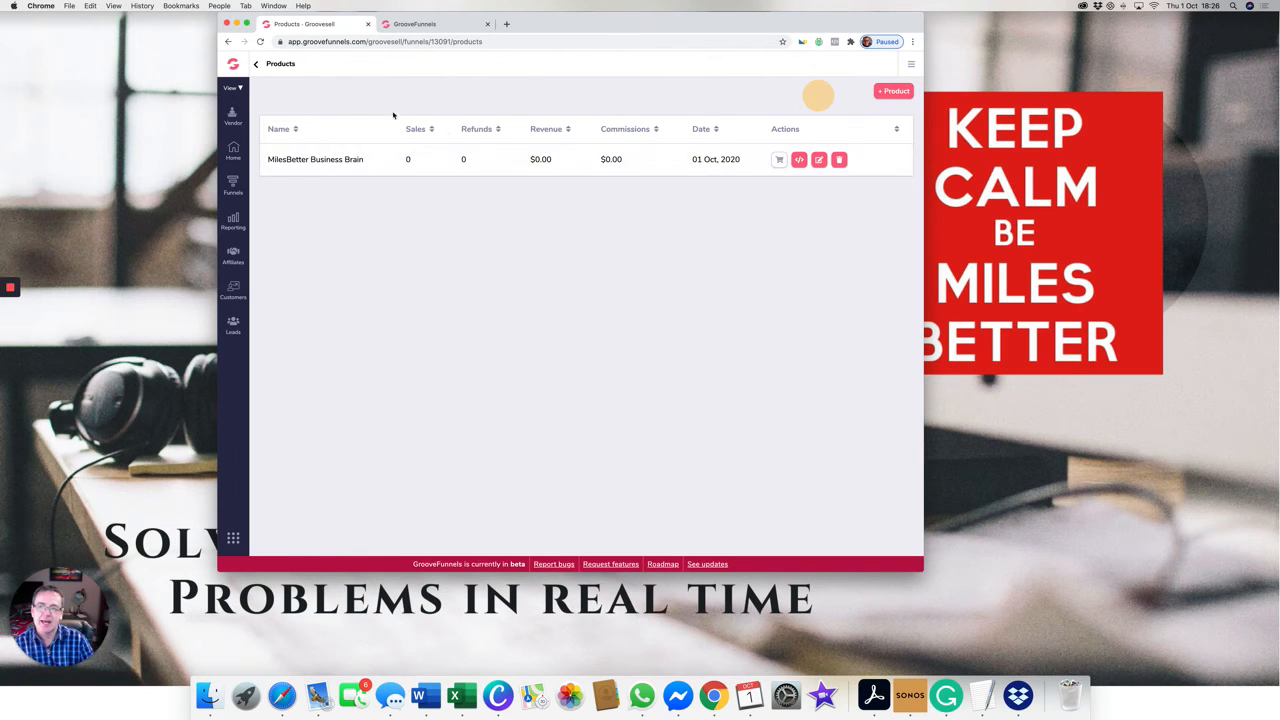
pyautogui.click(256, 64)
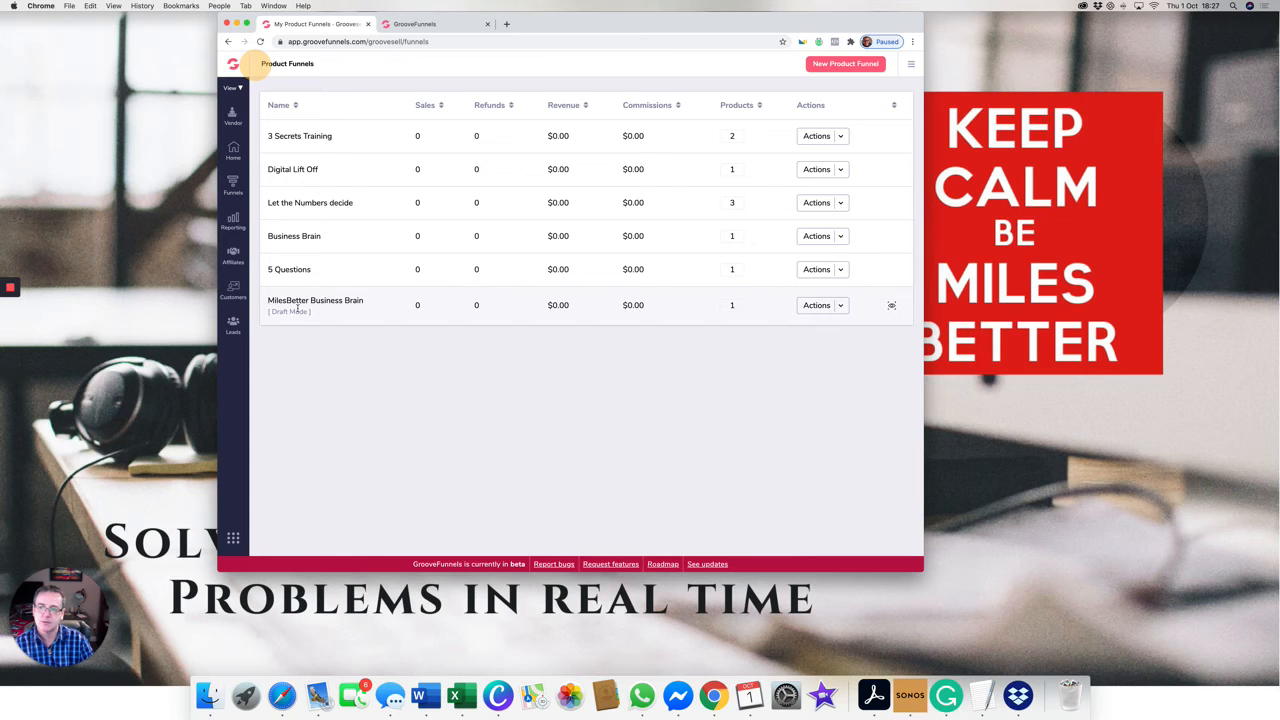
# - Make the MilesBetter Business Brain funnel live with the subdomain milesbetterbusinessbrain
pyautogui.click(841, 306)
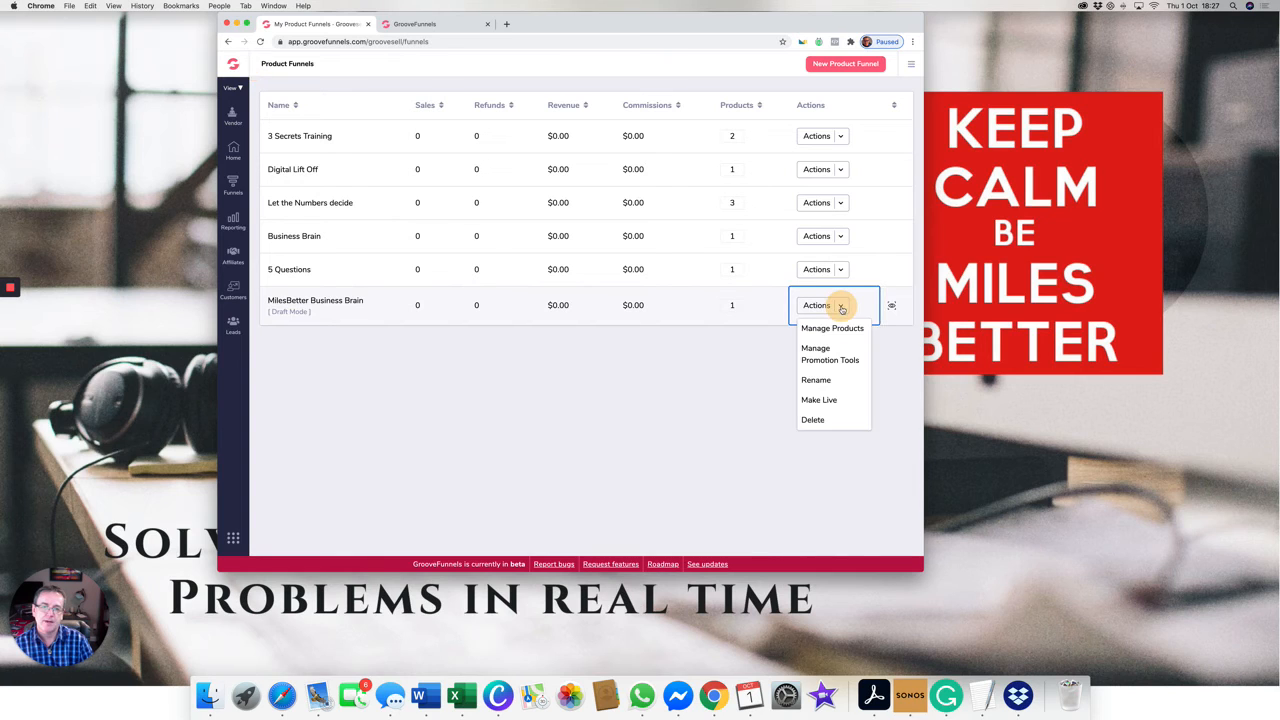
pyautogui.click(823, 400)
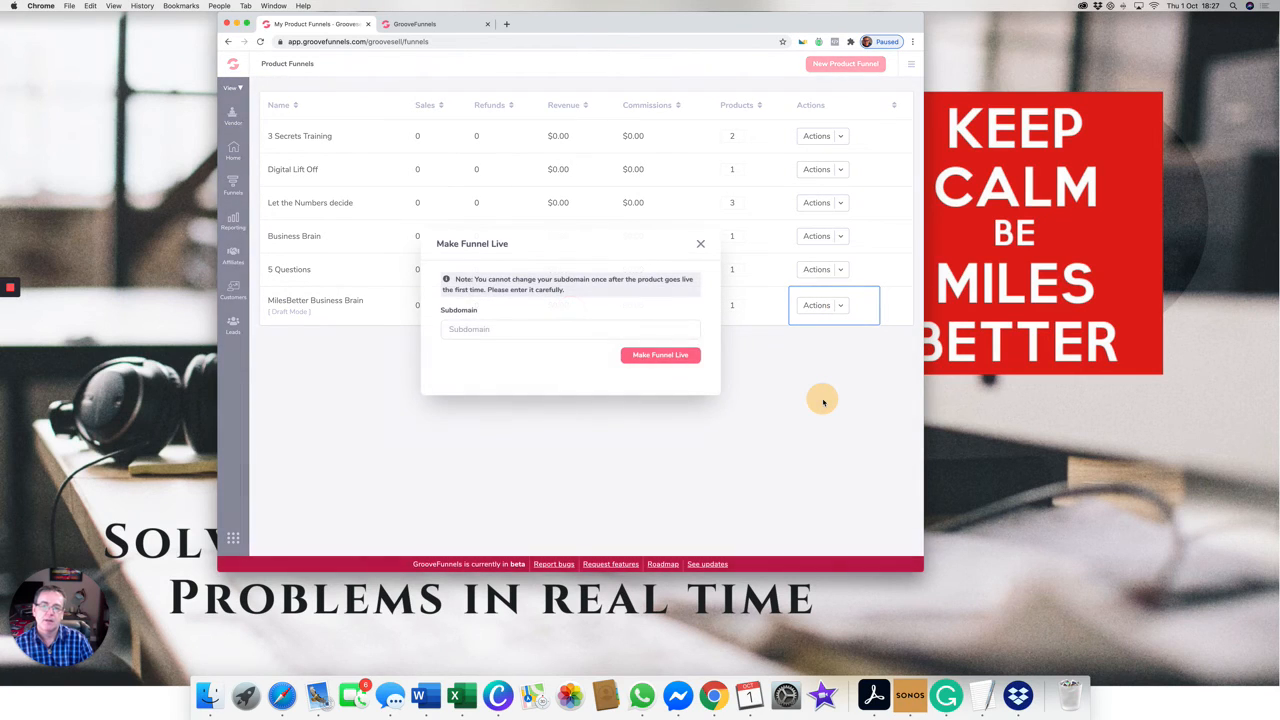
pyautogui.click(495, 328)
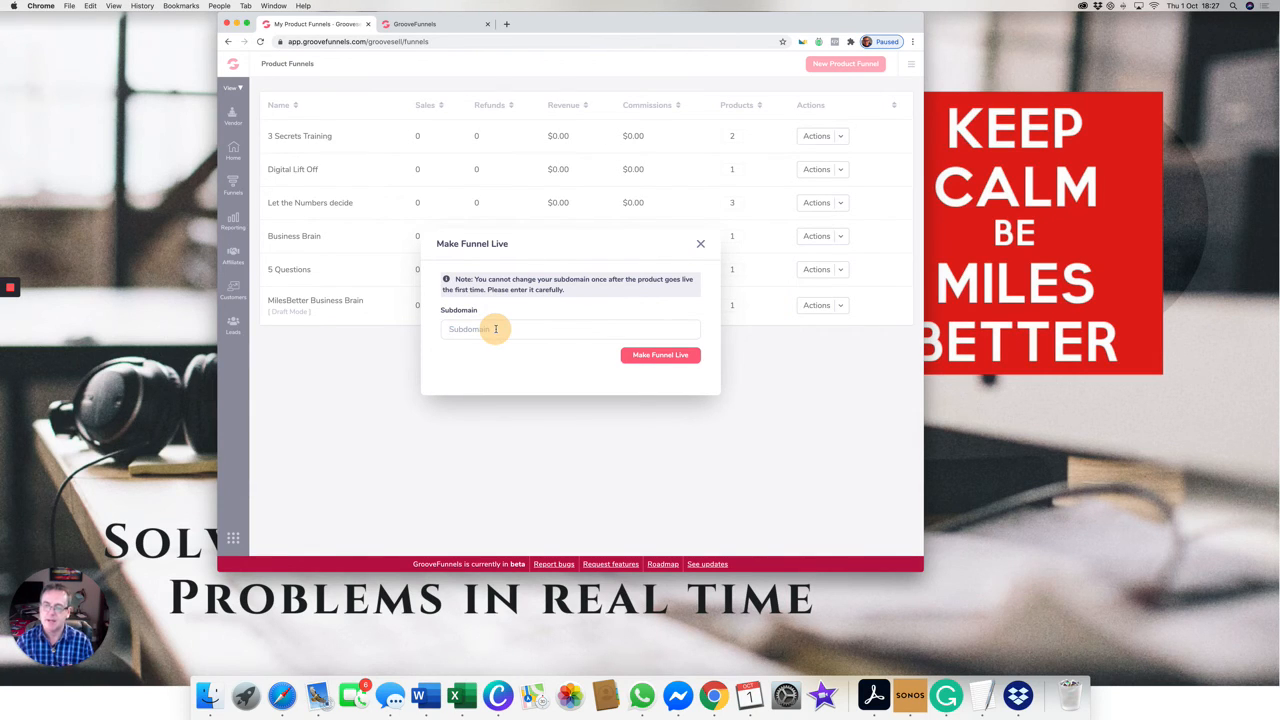
pyautogui.write('mmilesbetter')
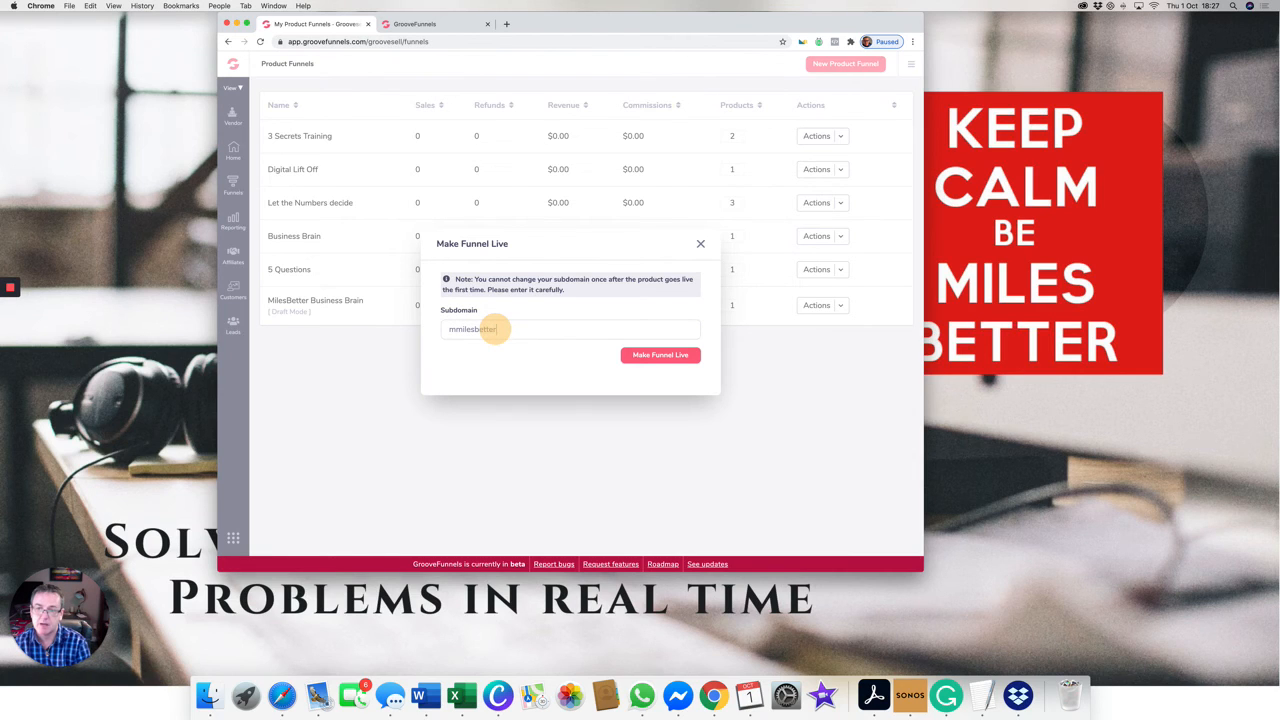
pyautogui.press('BackSpace')
pyautogui.press('BackSpace')
pyautogui.press('BackSpace')
pyautogui.press('BackSpace')
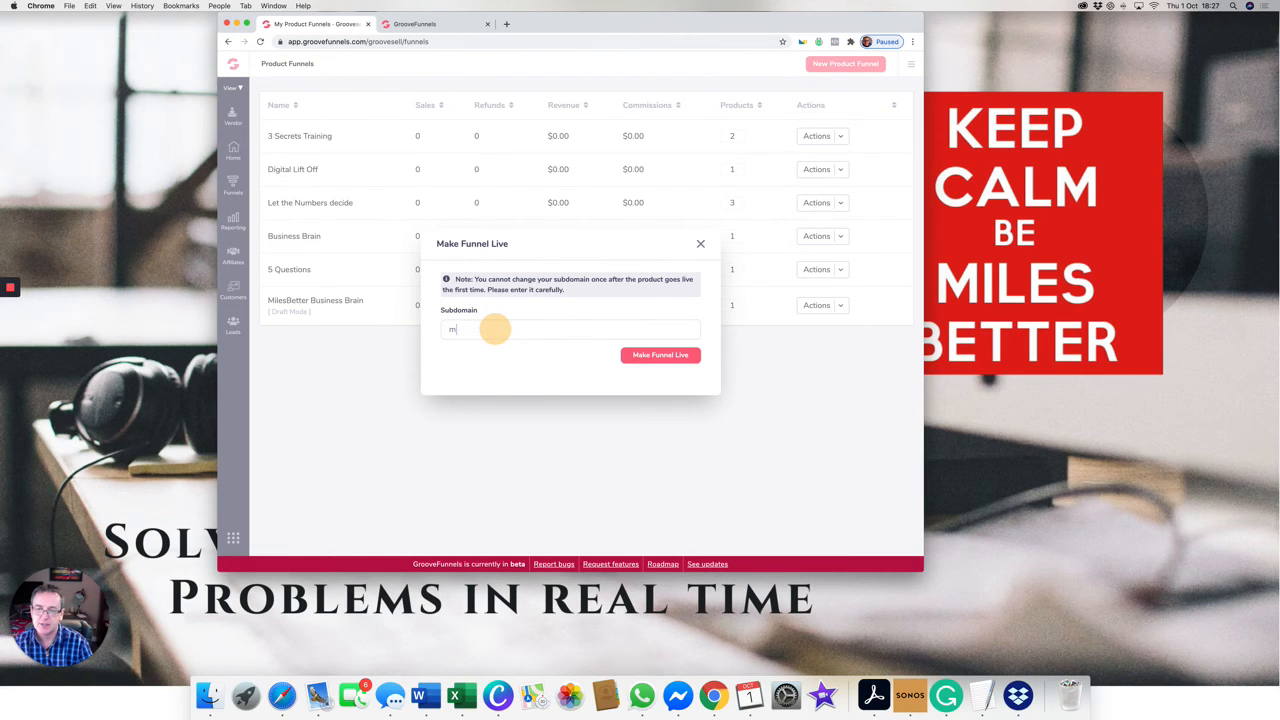
pyautogui.write('ilesbetter')
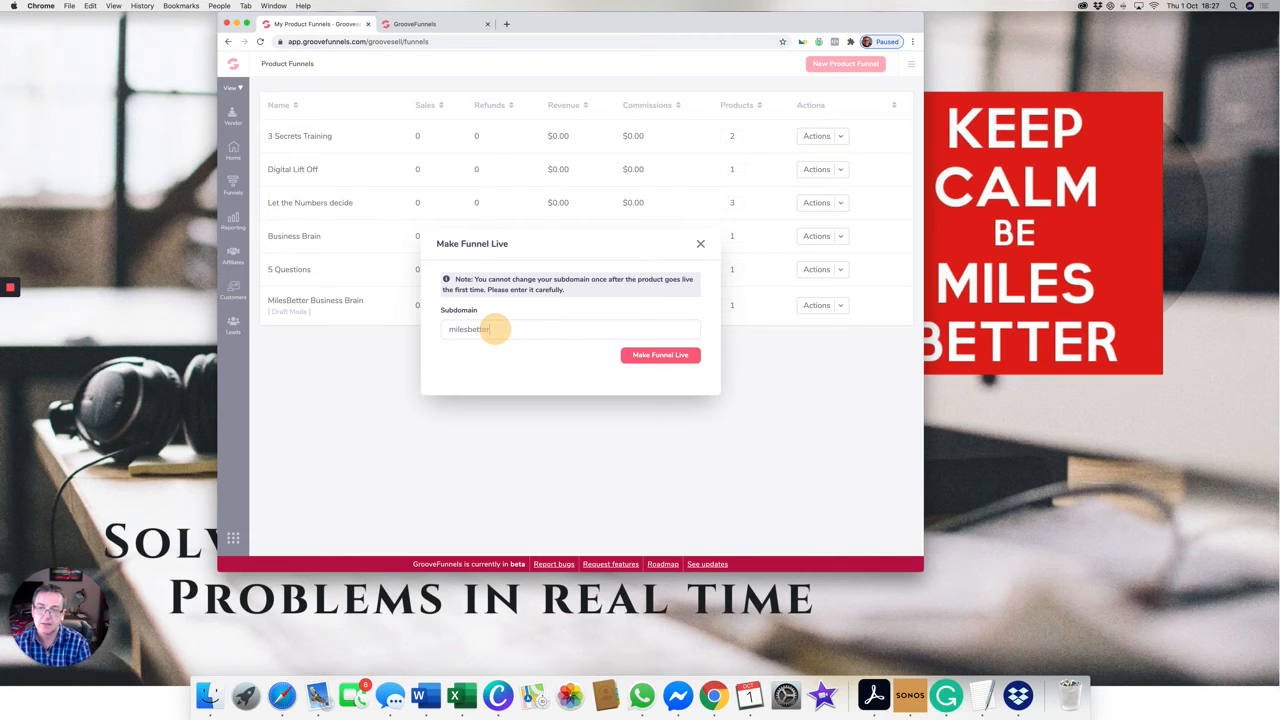
pyautogui.write('busin')
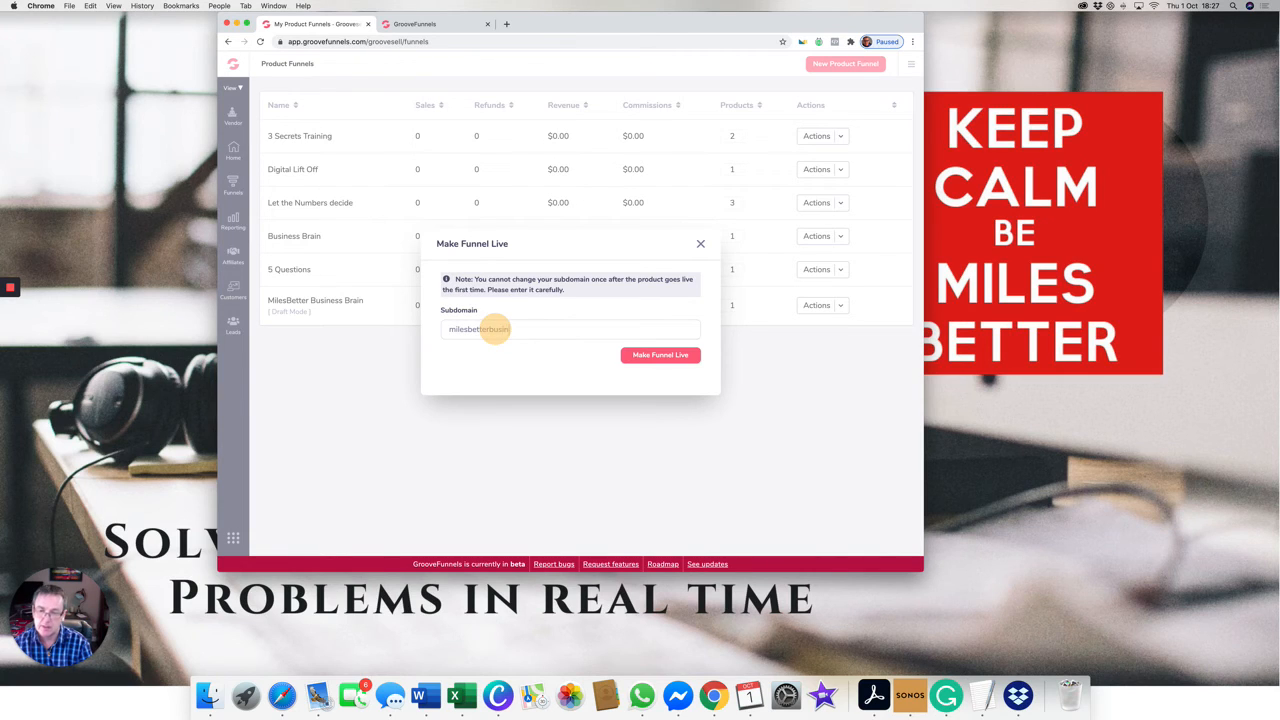
pyautogui.write('essbrain')
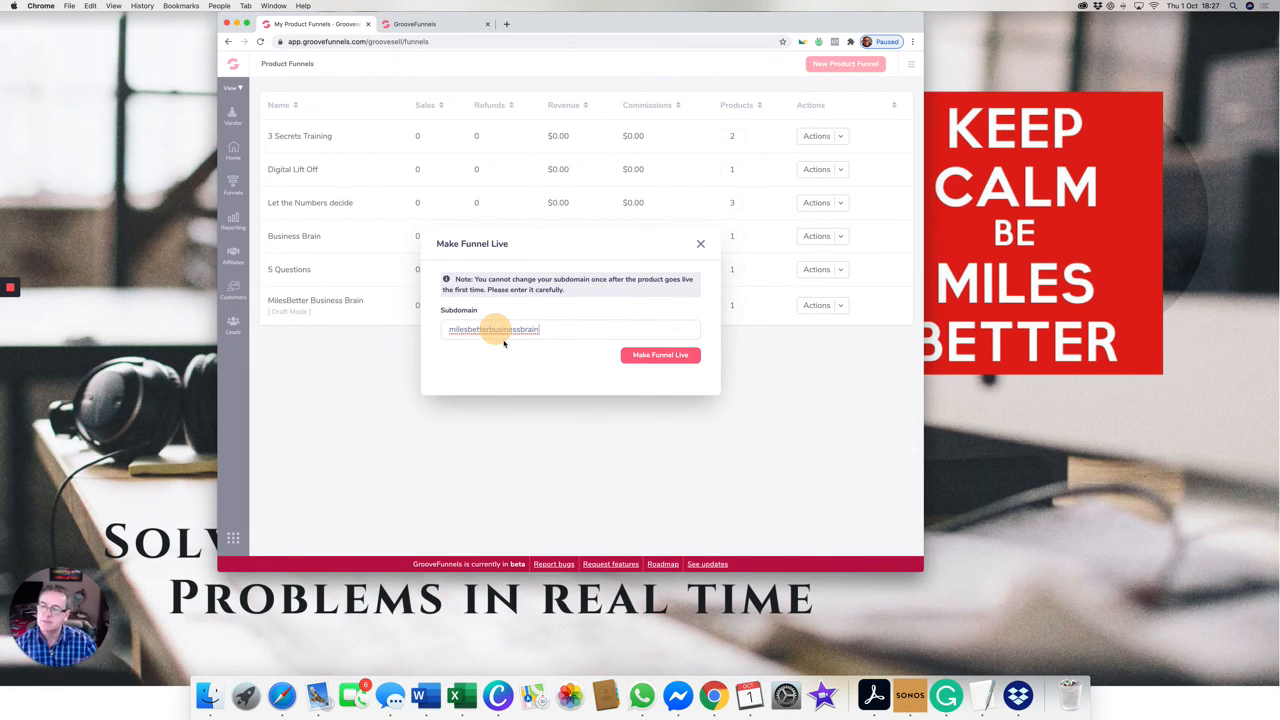
pyautogui.click(645, 357)
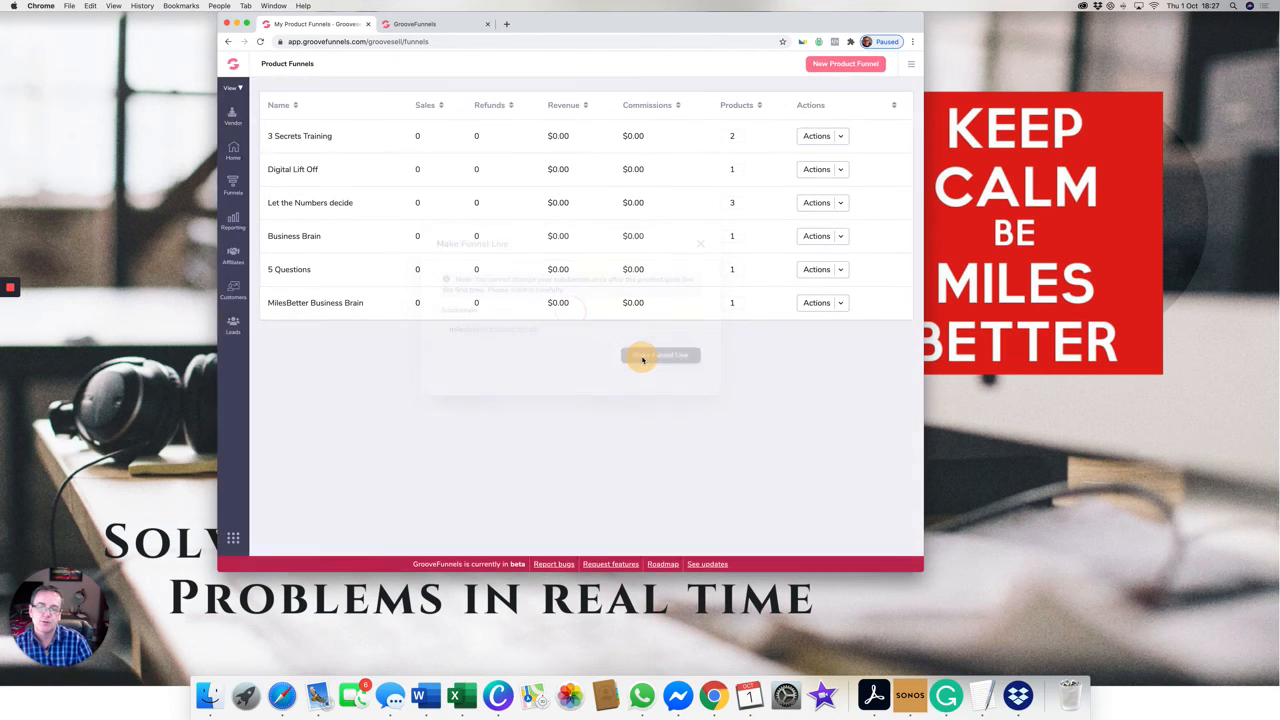
# - Open the MilesBetter Business Brain product's single-price, 1-step checkout and copy its hosted checkout page link
pyautogui.click(841, 303)
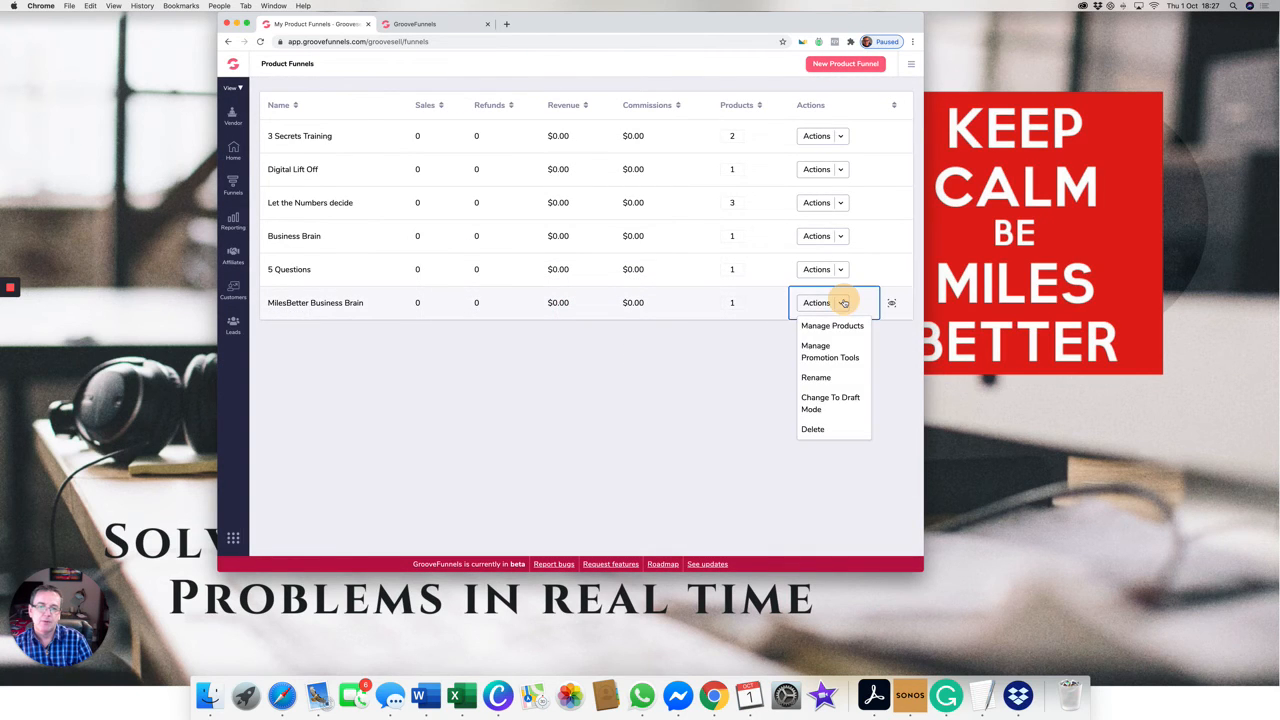
pyautogui.click(839, 328)
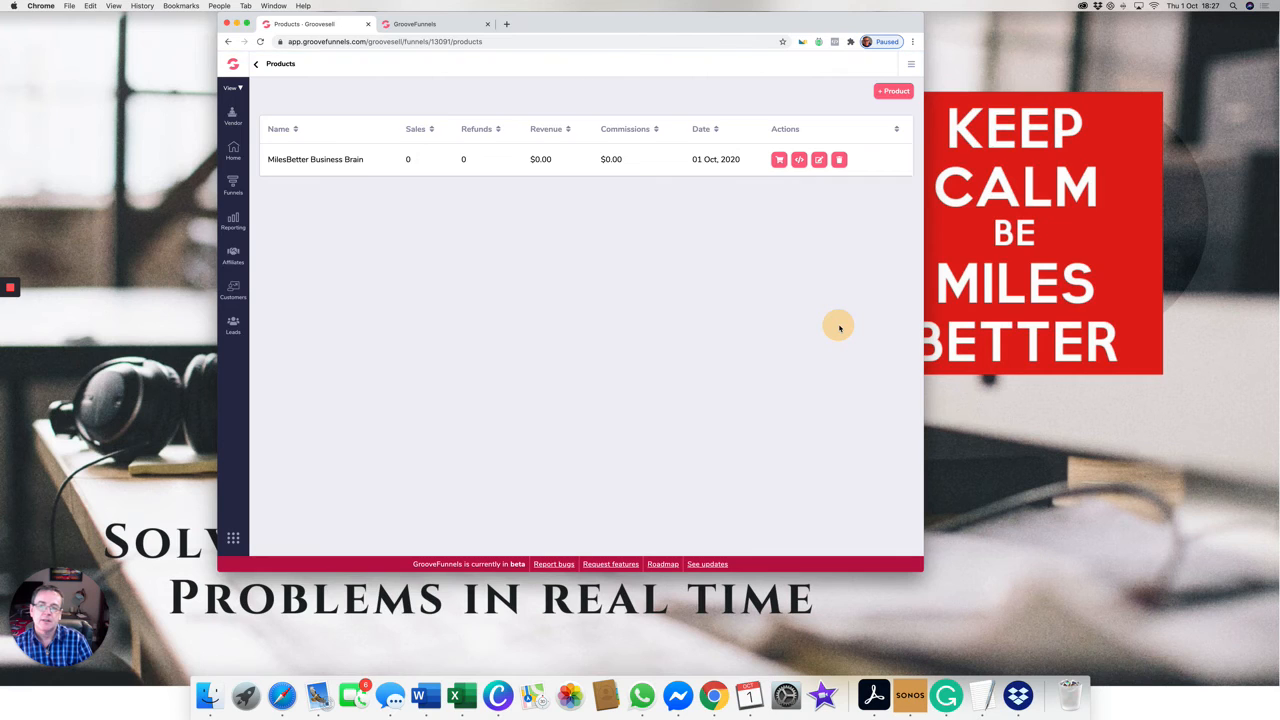
pyautogui.click(779, 160)
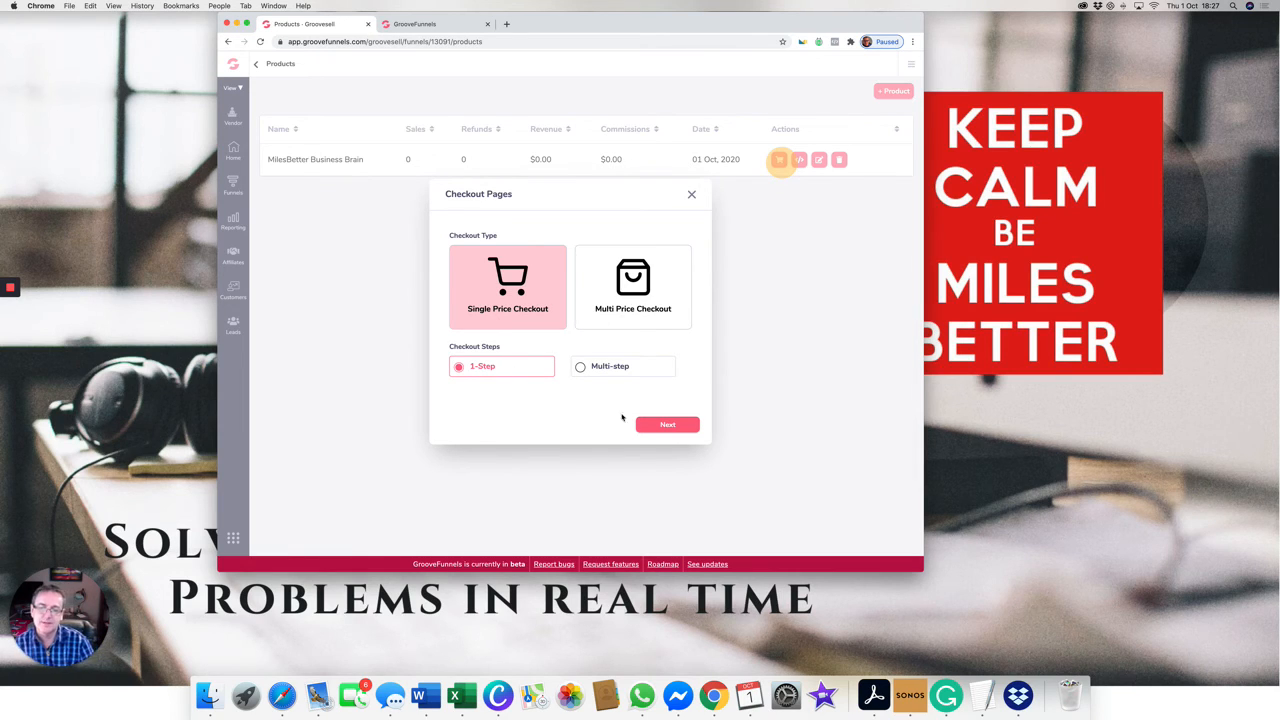
pyautogui.click(667, 424)
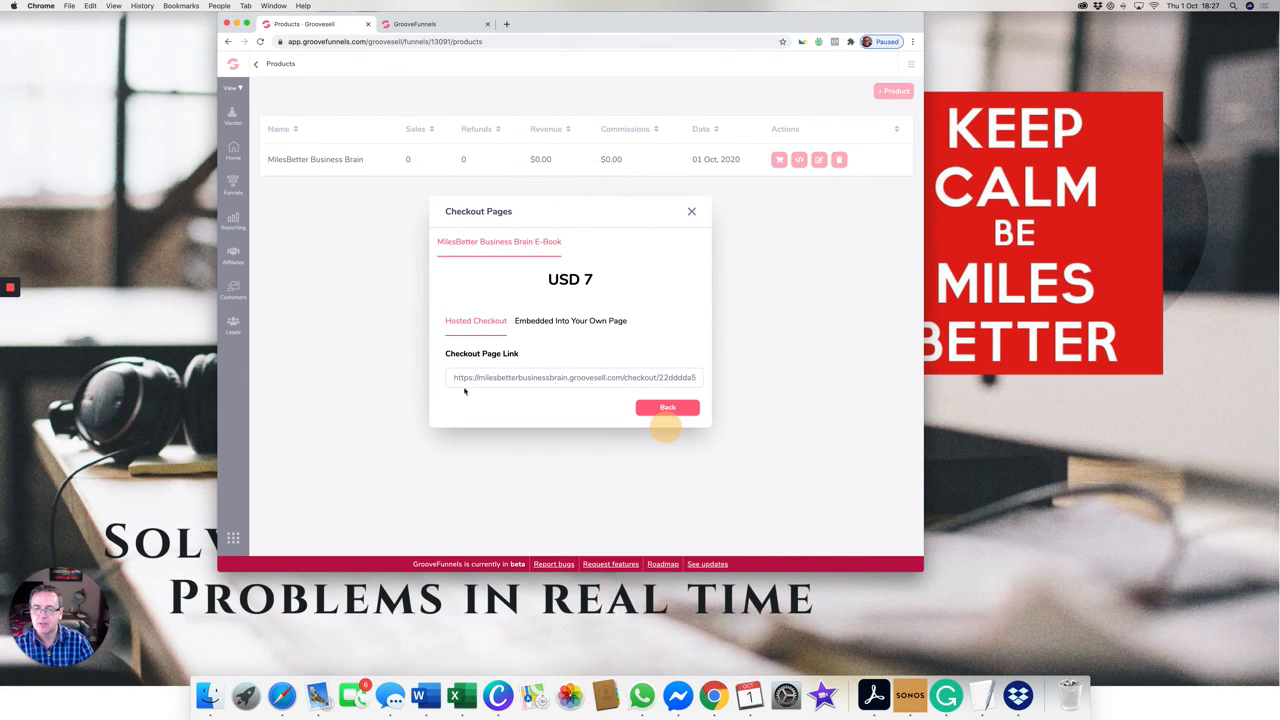
pyautogui.moveTo(455, 377); pyautogui.dragTo(643, 374)
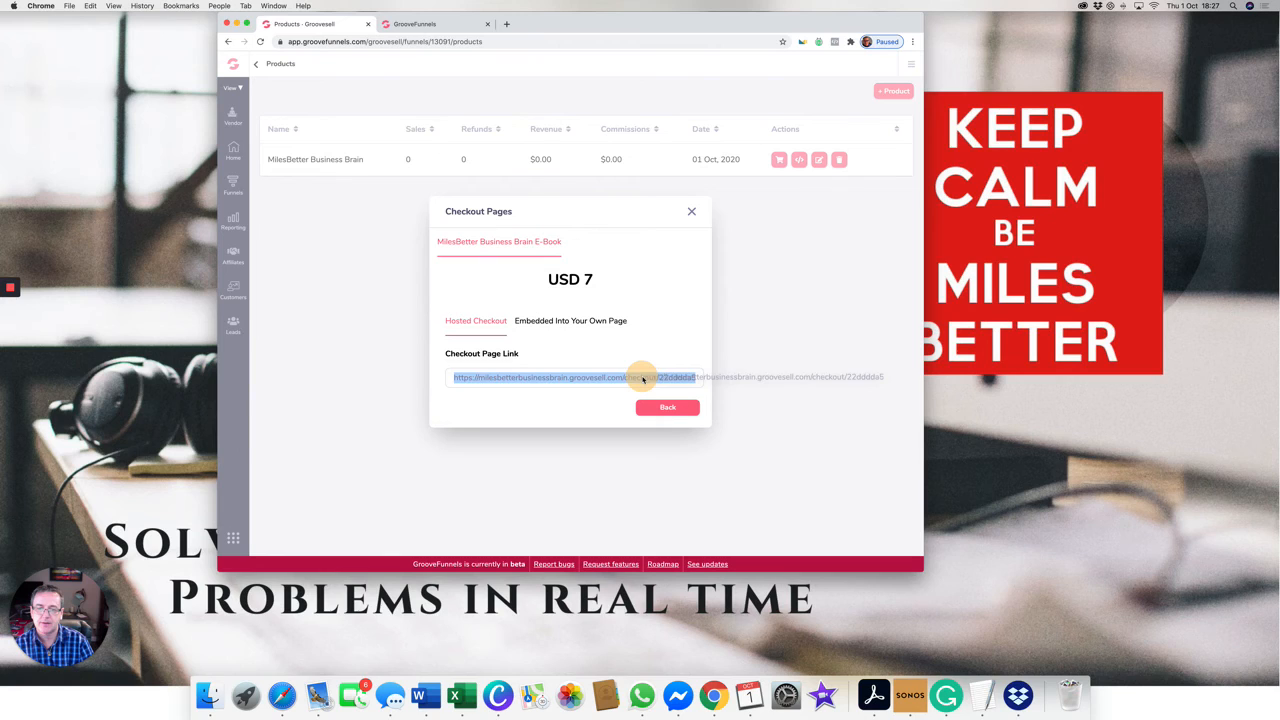
pyautogui.rightClick(582, 376)
pyautogui.click(601, 402)
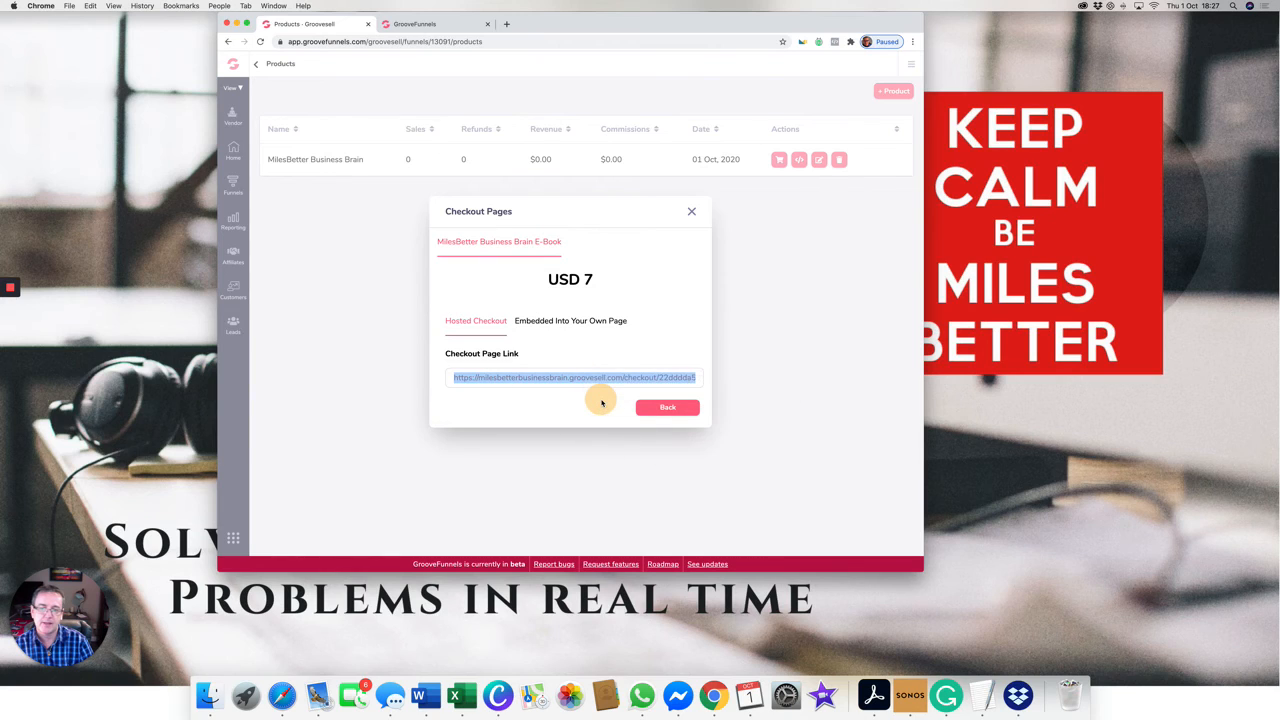
# - Review the checkout's embed code for an own page, then return to the hosted checkout and copy its page link again
pyautogui.click(599, 322)
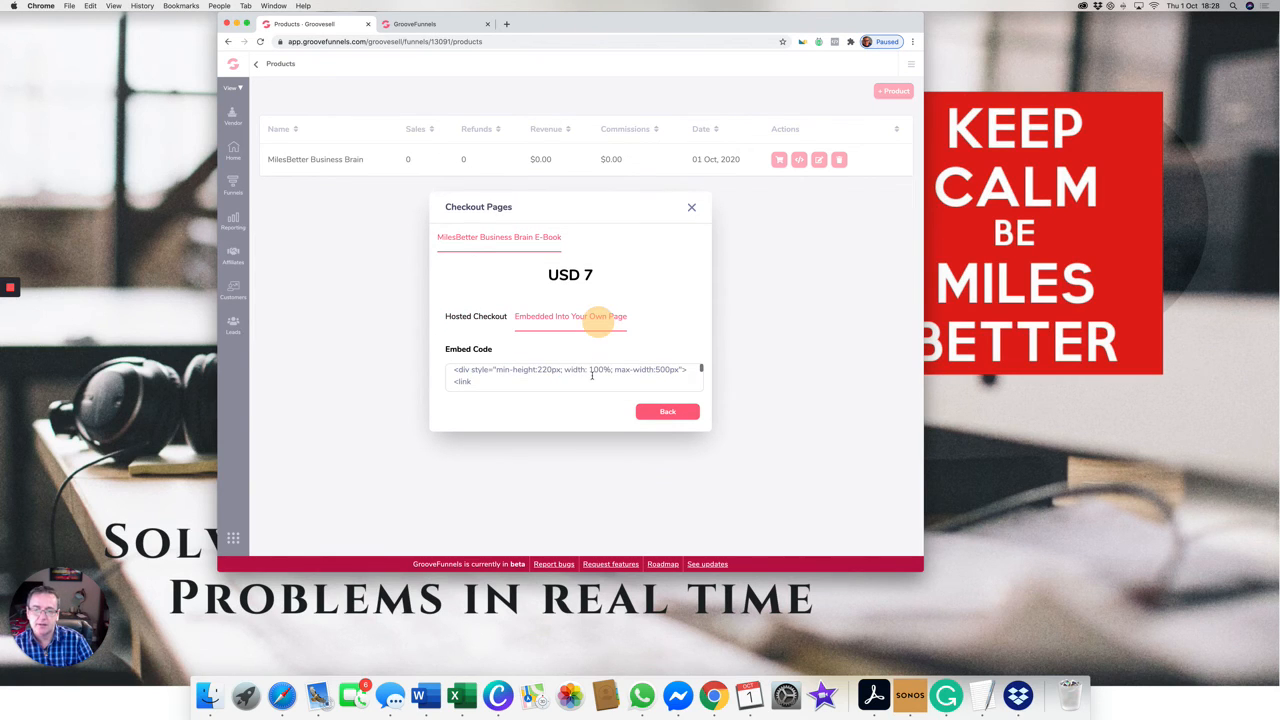
pyautogui.scroll(-5, 591, 375)
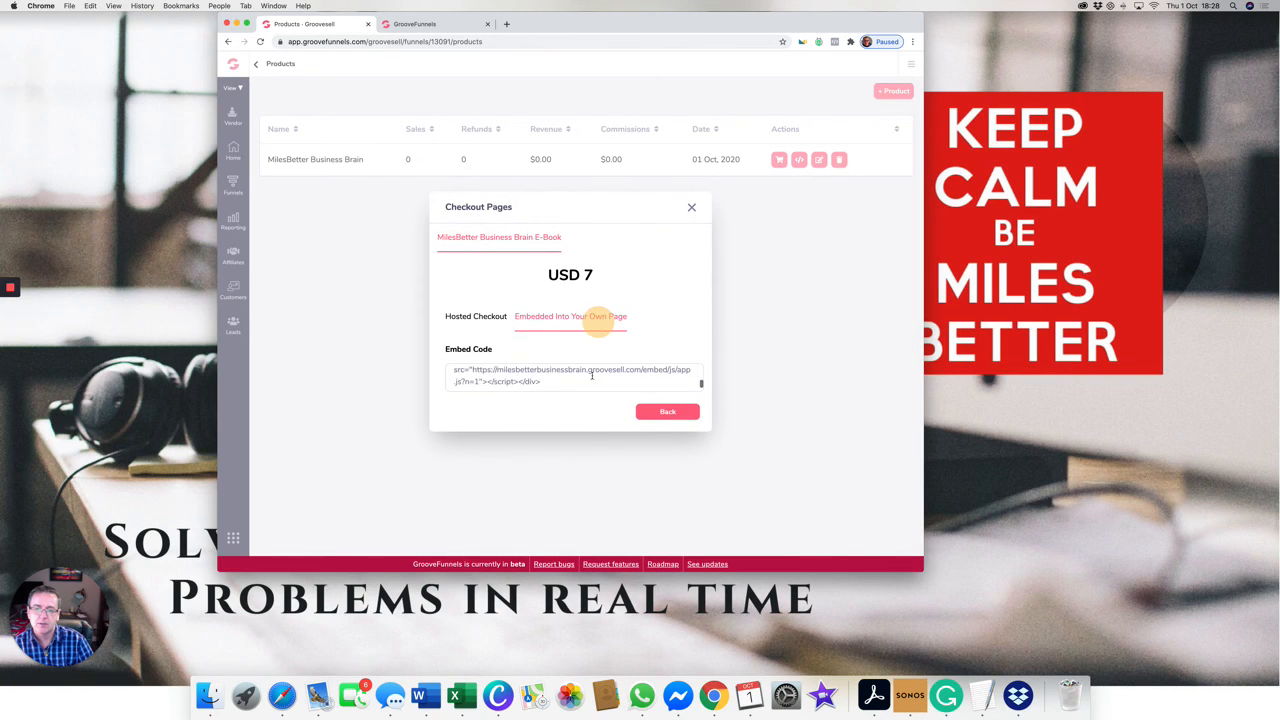
pyautogui.click(478, 320)
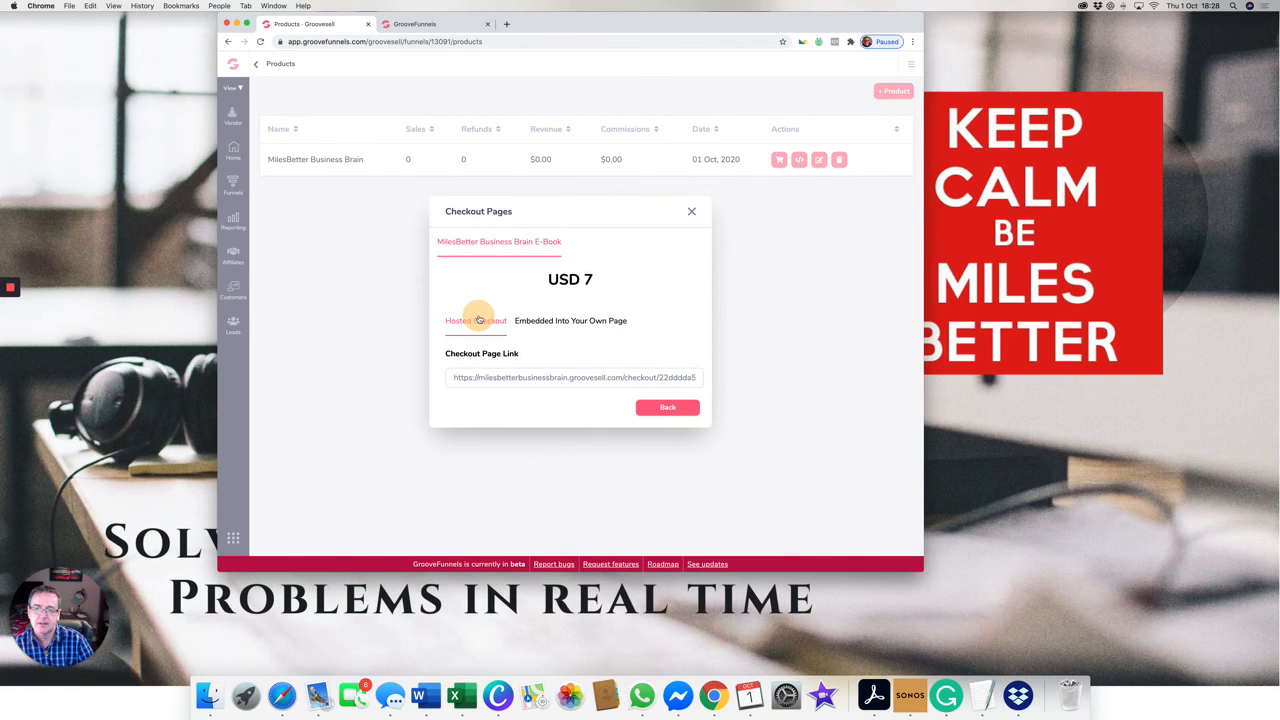
pyautogui.click(453, 377)
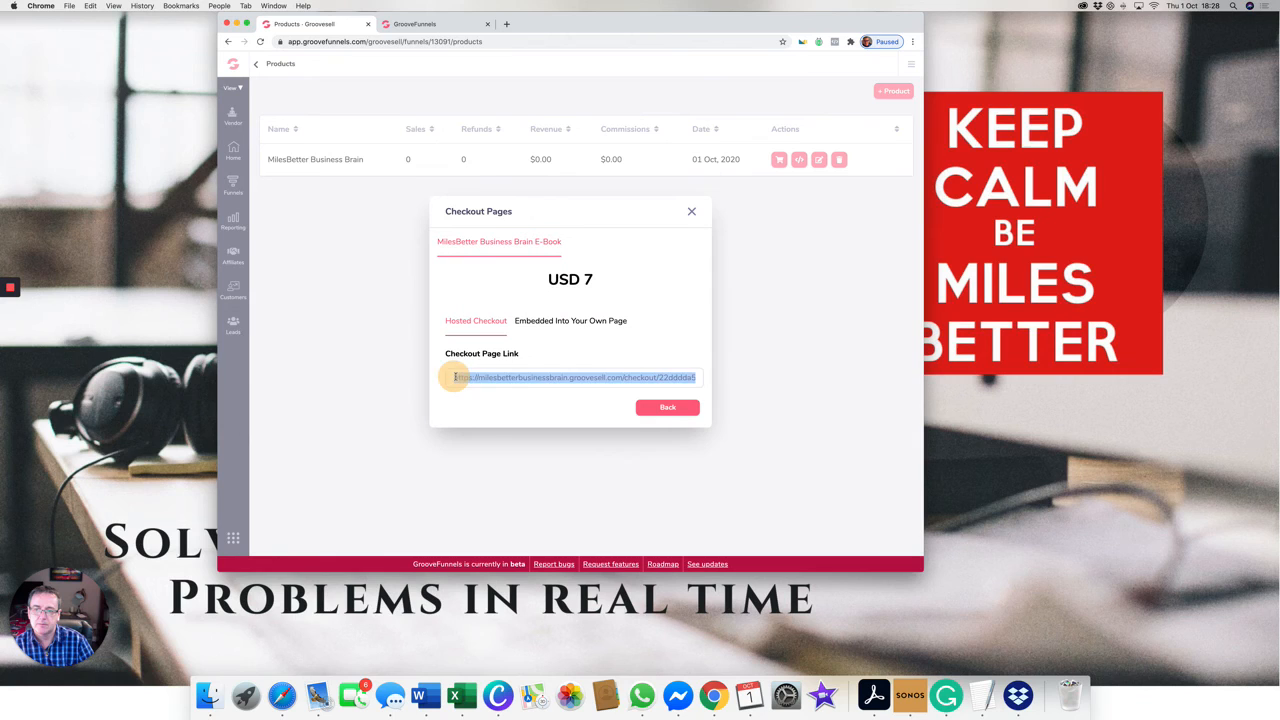
pyautogui.rightClick(568, 378)
pyautogui.click(584, 401)
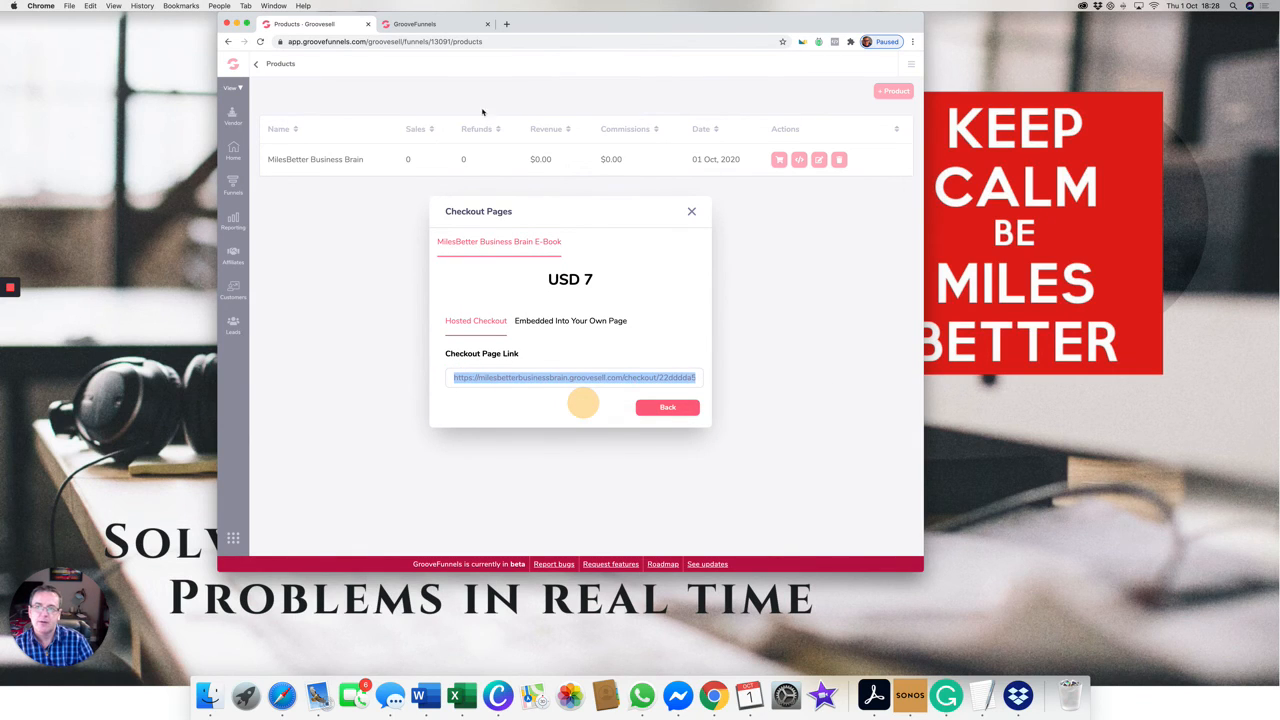
# - Close the site settings in the page builder and open the link configuration of the green $7 'YES! I Want' button
pyautogui.click(420, 25)
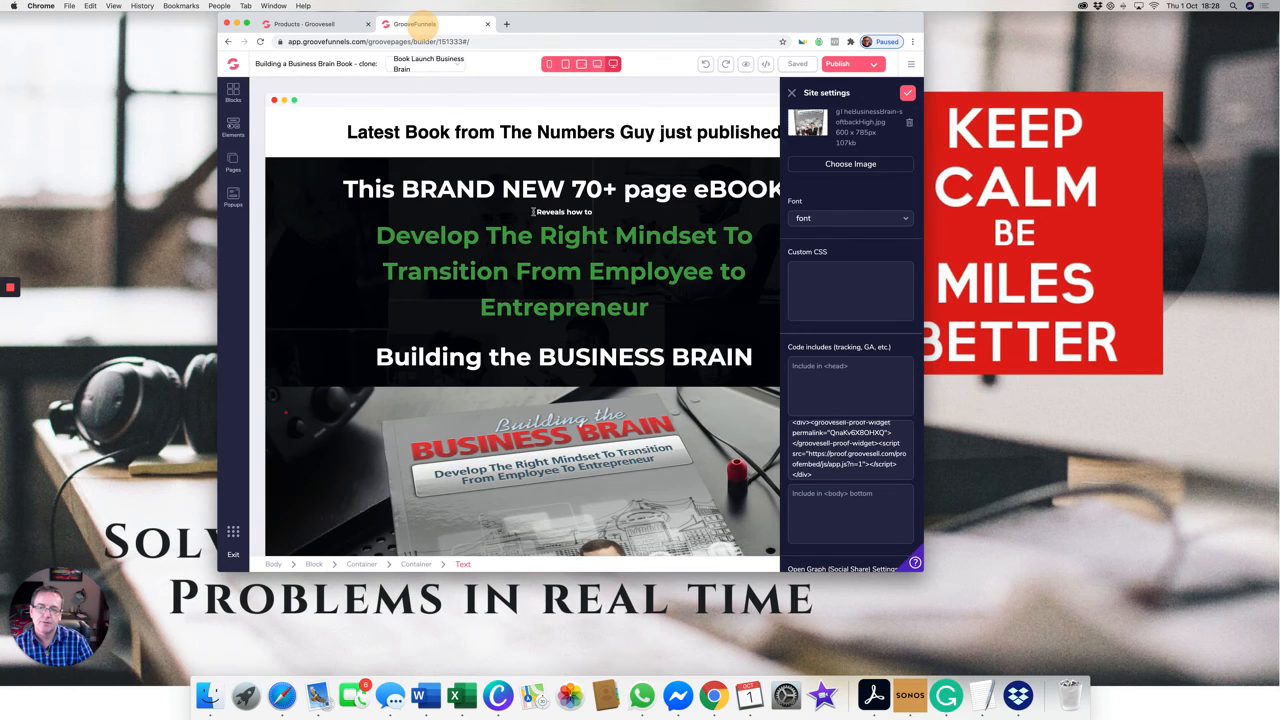
pyautogui.click(791, 93)
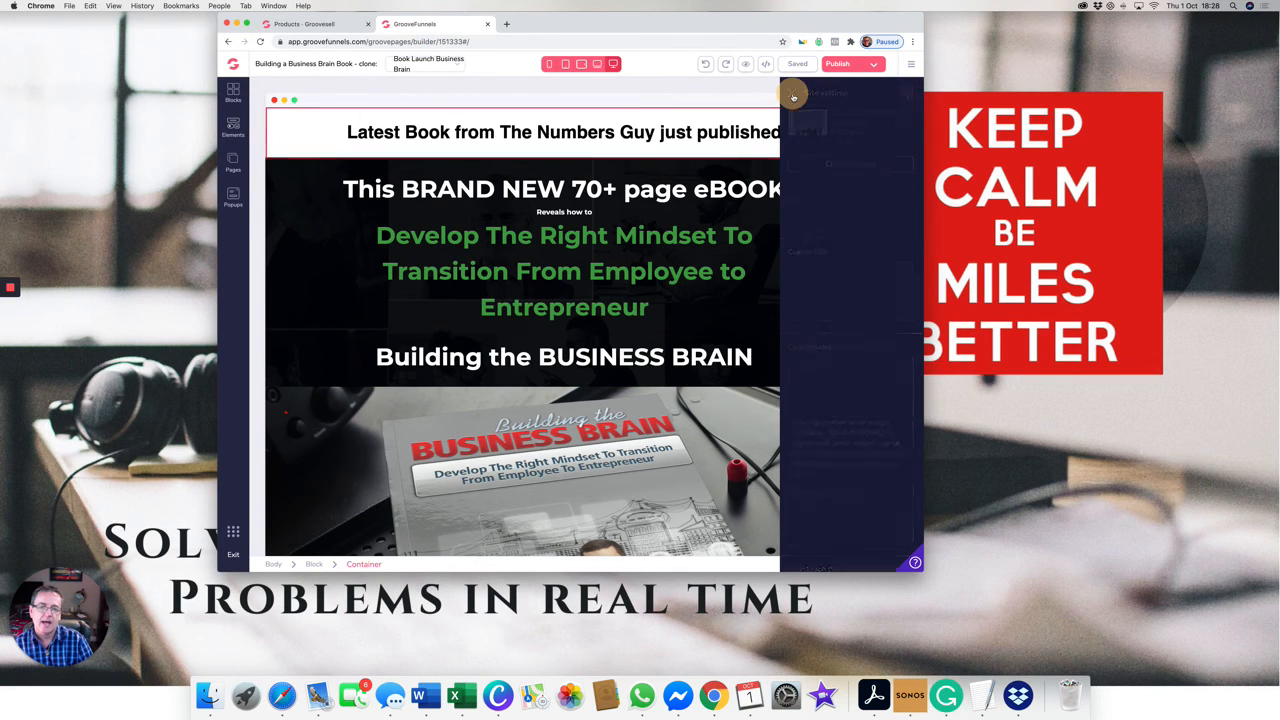
pyautogui.scroll(-10, 697, 264)
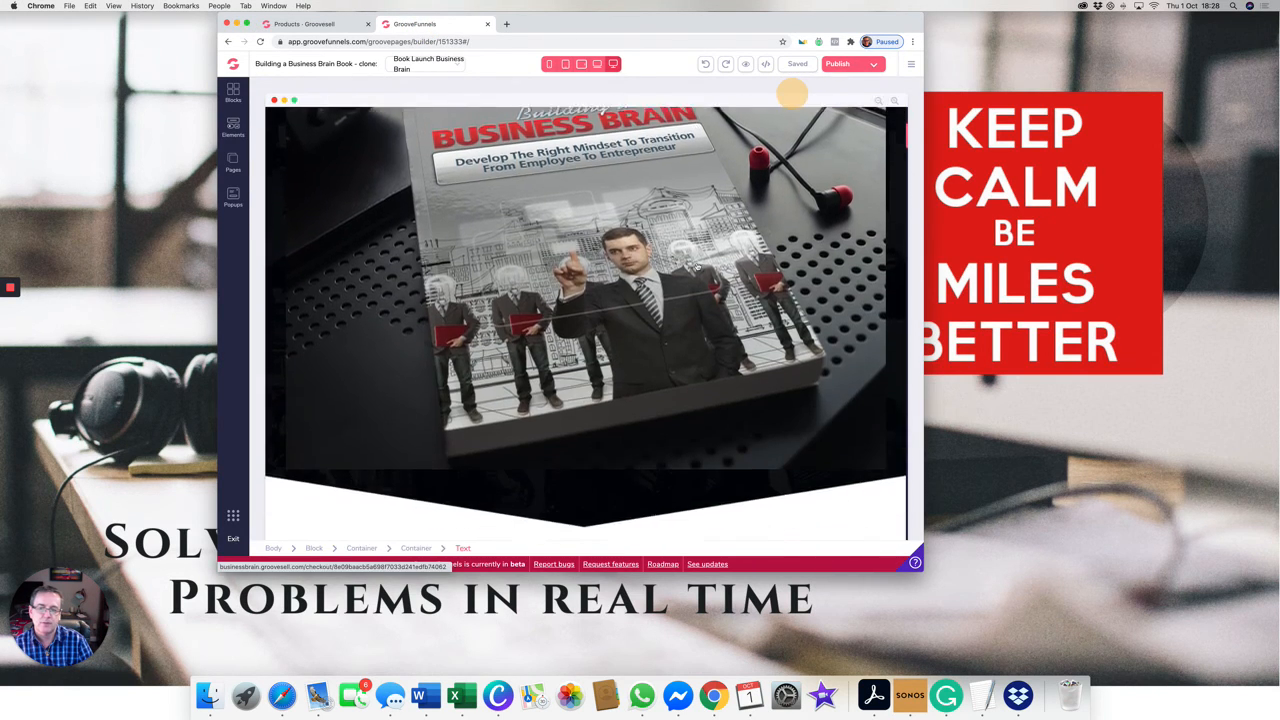
pyautogui.scroll(-10, 697, 266)
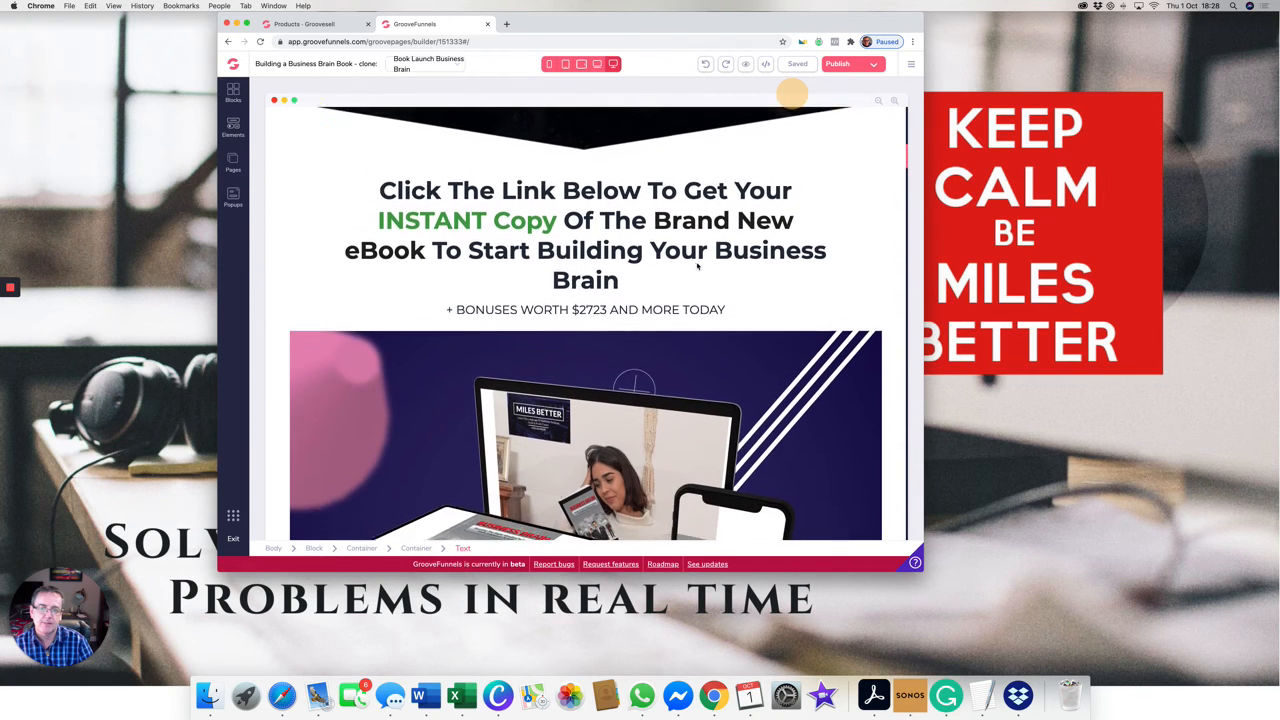
pyautogui.scroll(-8, 697, 266)
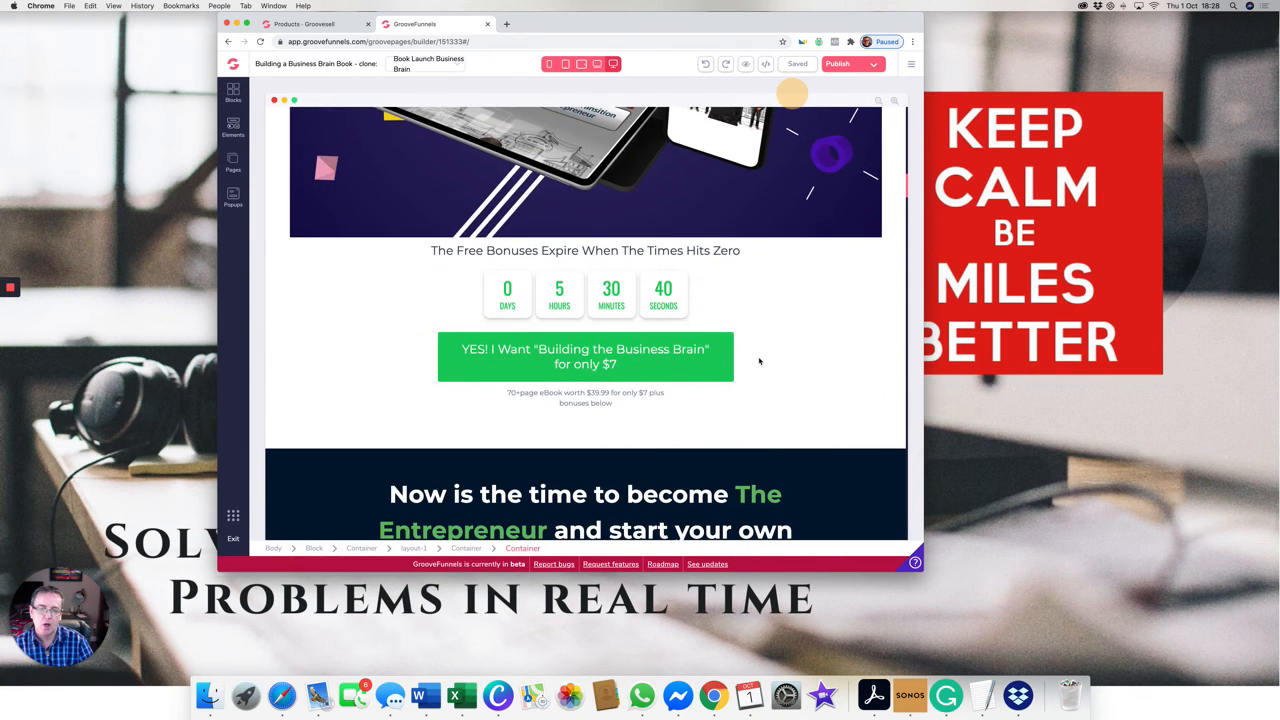
pyautogui.click(650, 357)
pyautogui.click(650, 357)
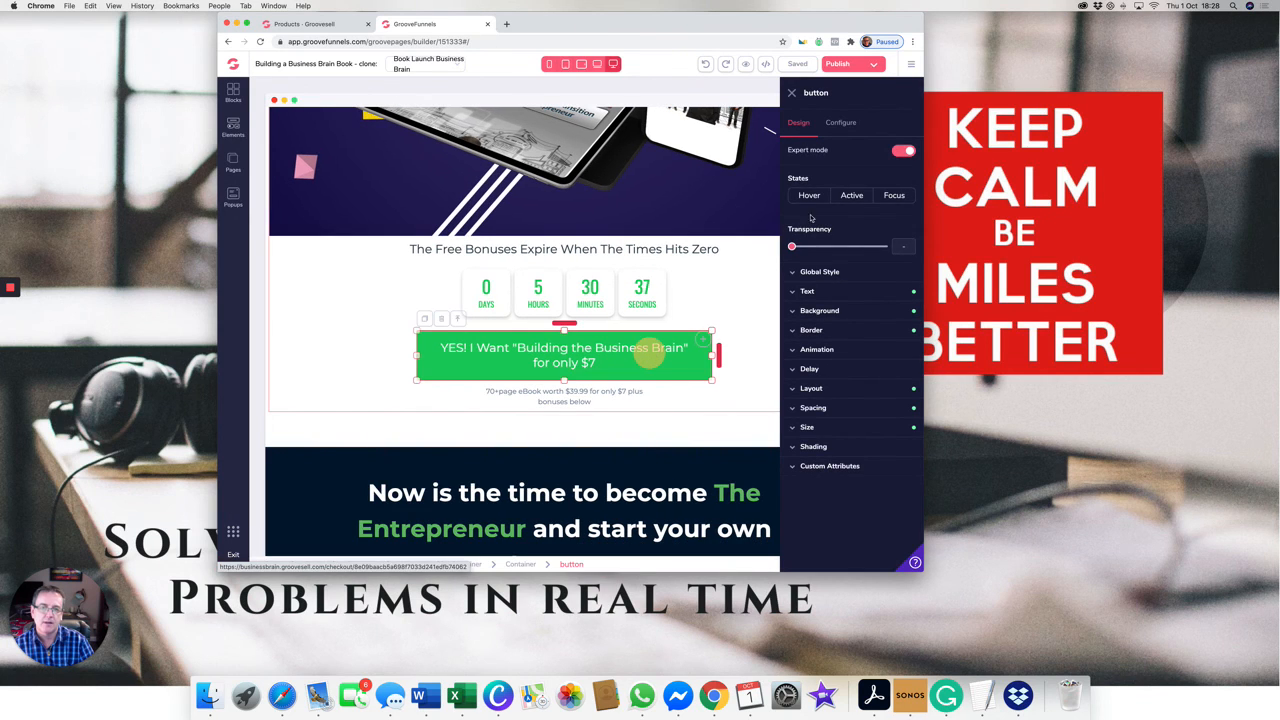
pyautogui.click(840, 123)
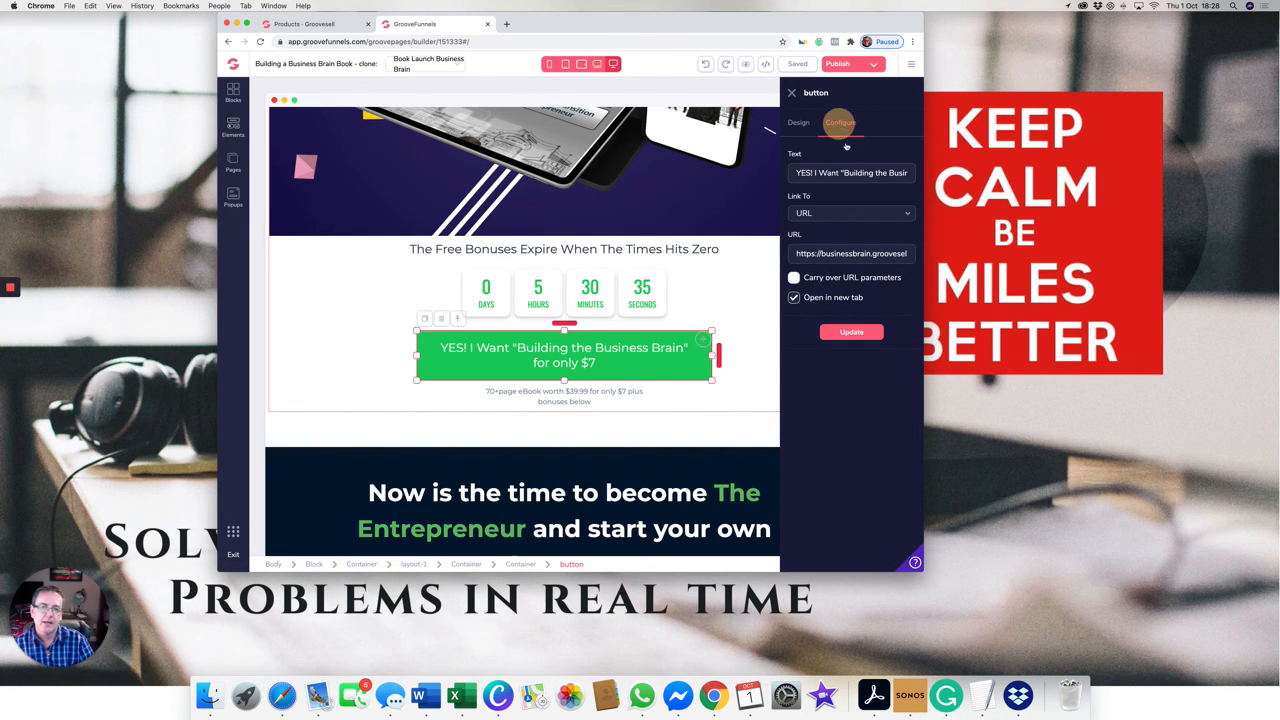
# - Replace the button's URL with the copied checkout page link, keep it opening in a new tab, and update the button
pyautogui.moveTo(792, 255); pyautogui.dragTo(889, 254)
pyautogui.click(890, 254)
pyautogui.moveTo(794, 254); pyautogui.dragTo(930, 254)
pyautogui.press('BackSpace')
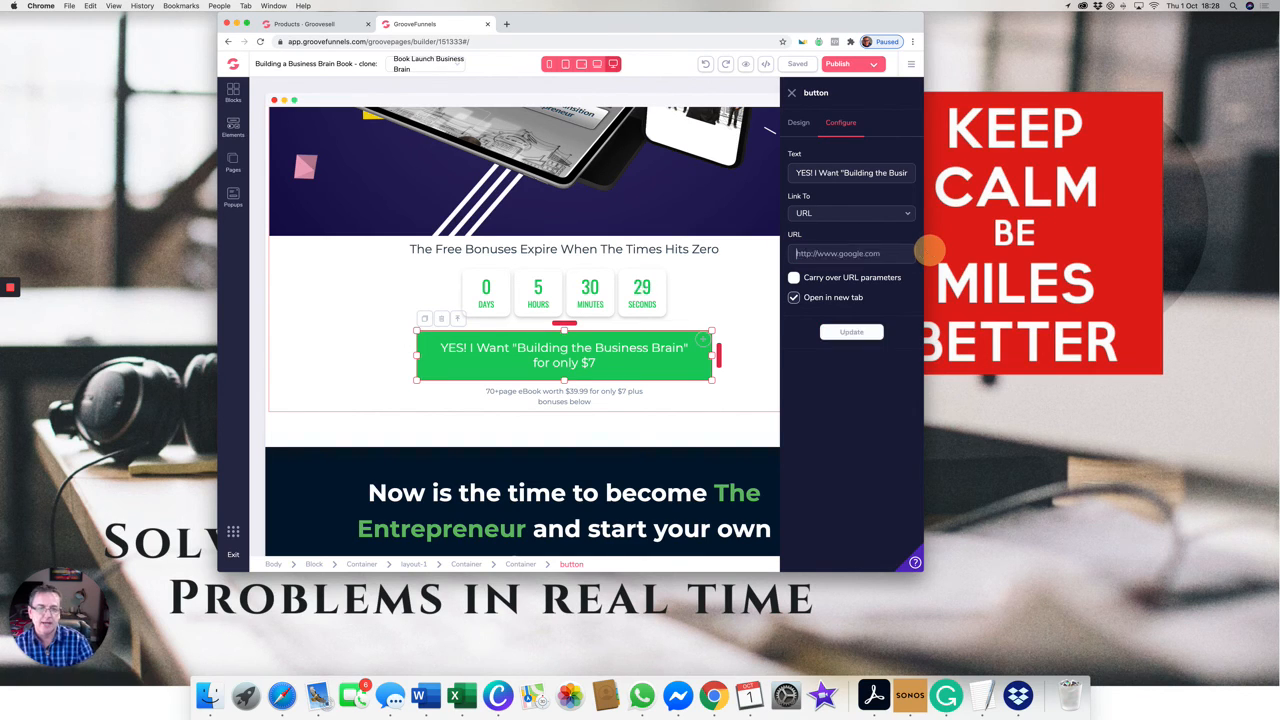
pyautogui.rightClick(853, 255)
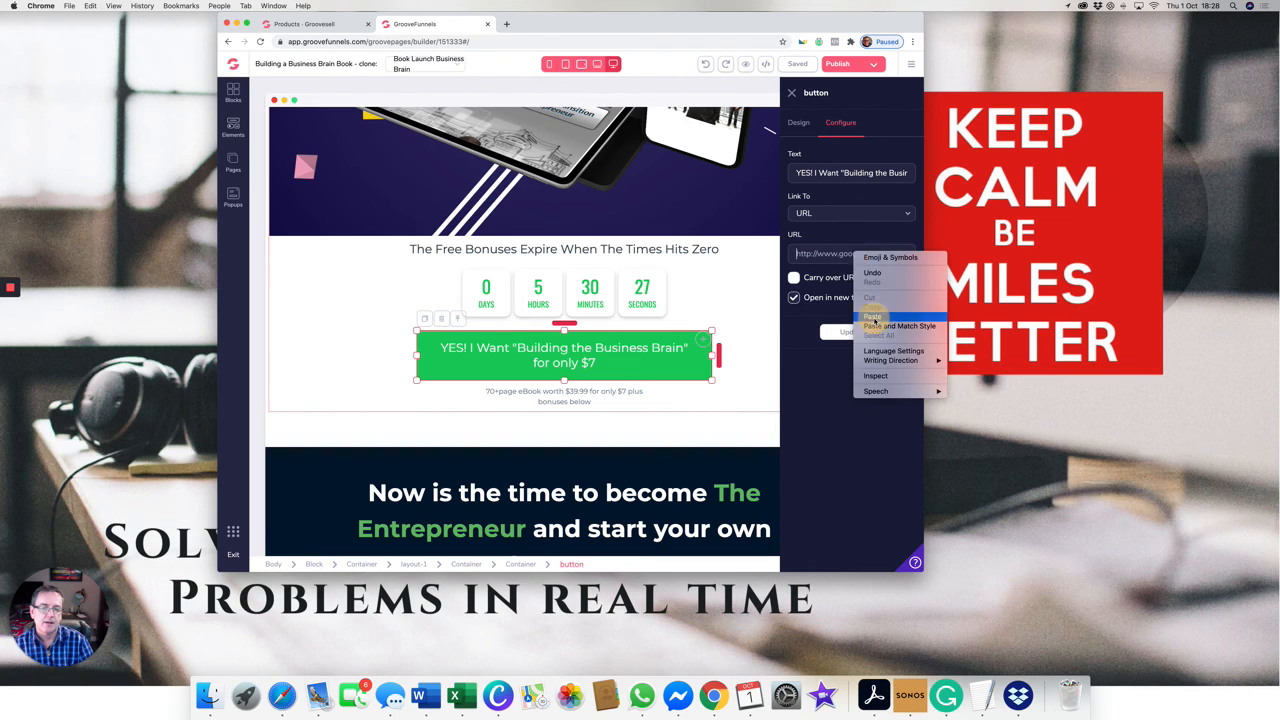
pyautogui.click(872, 316)
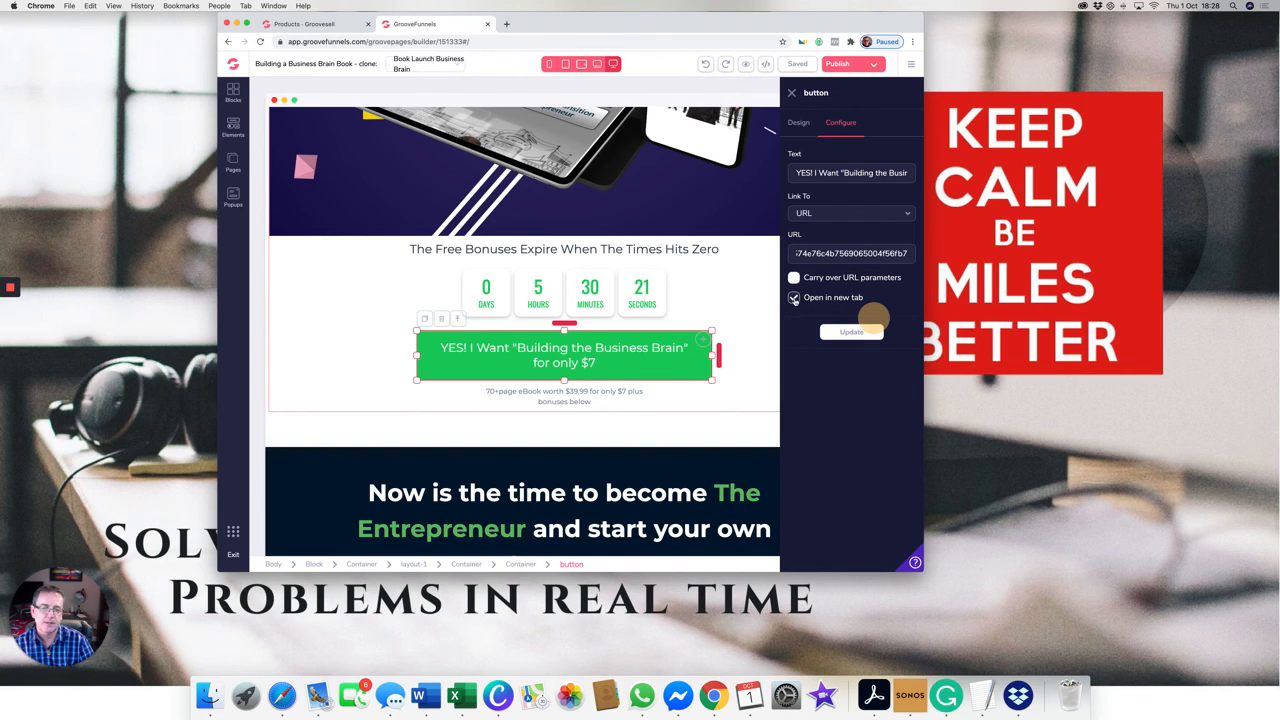
pyautogui.click(794, 299)
pyautogui.click(794, 299)
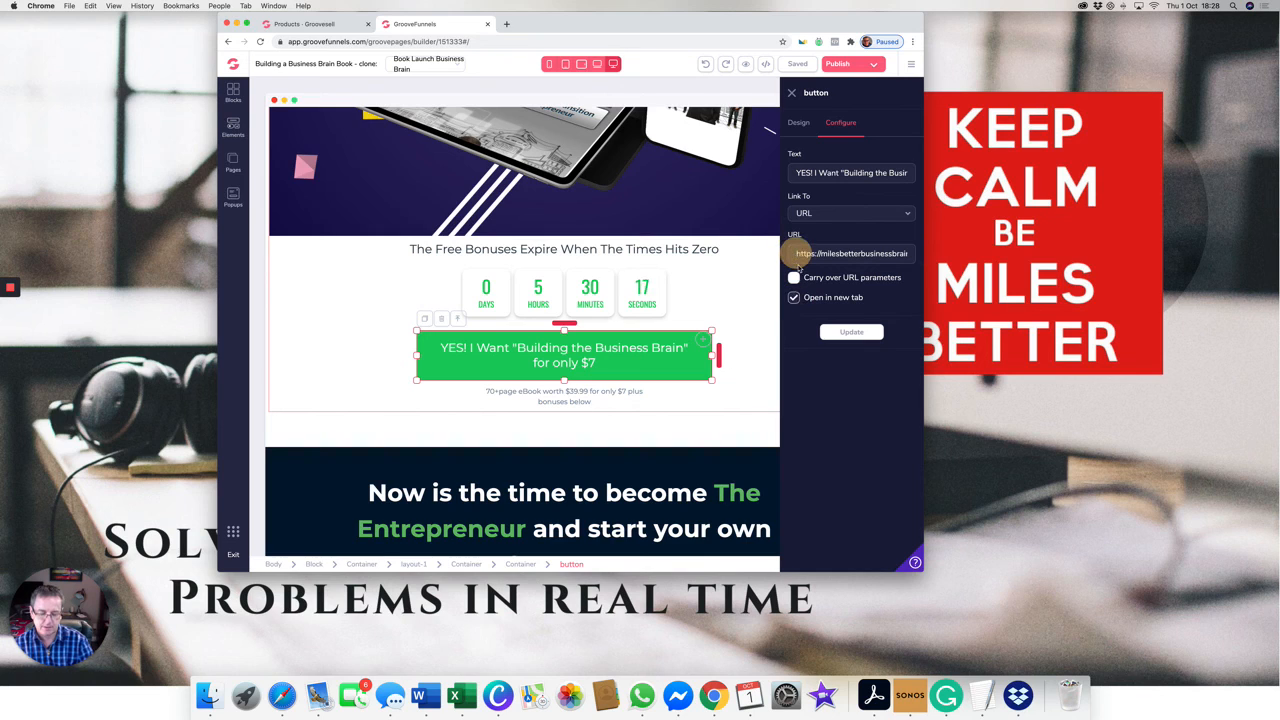
pyautogui.click(838, 337)
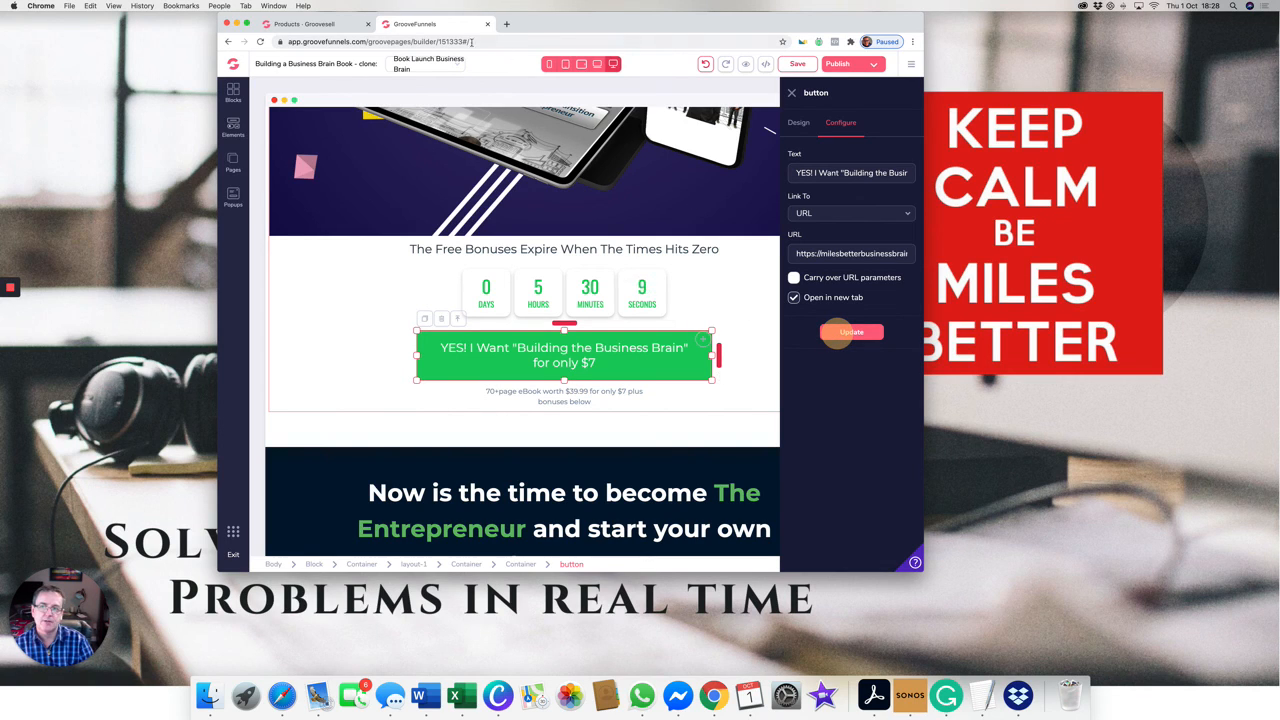
# - Switch back to GrooveSell, close the checkout pages dialog and return to the product funnels list
pyautogui.click(330, 24)
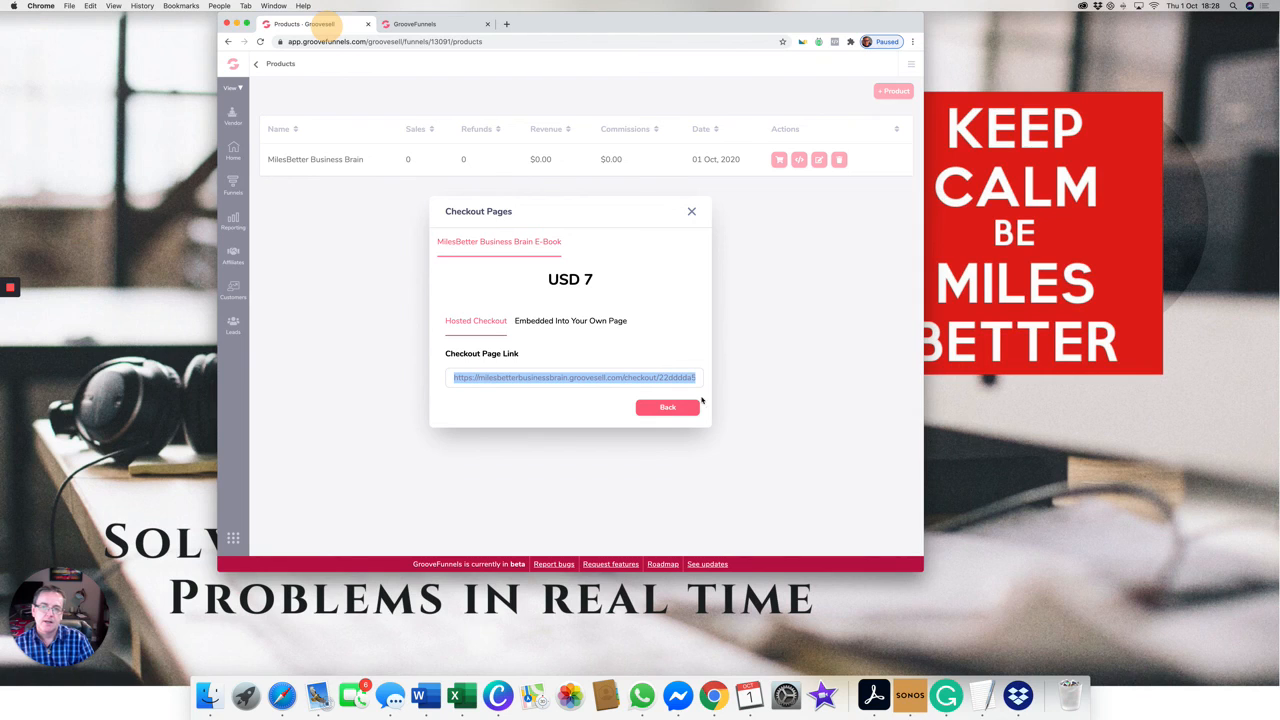
pyautogui.click(680, 409)
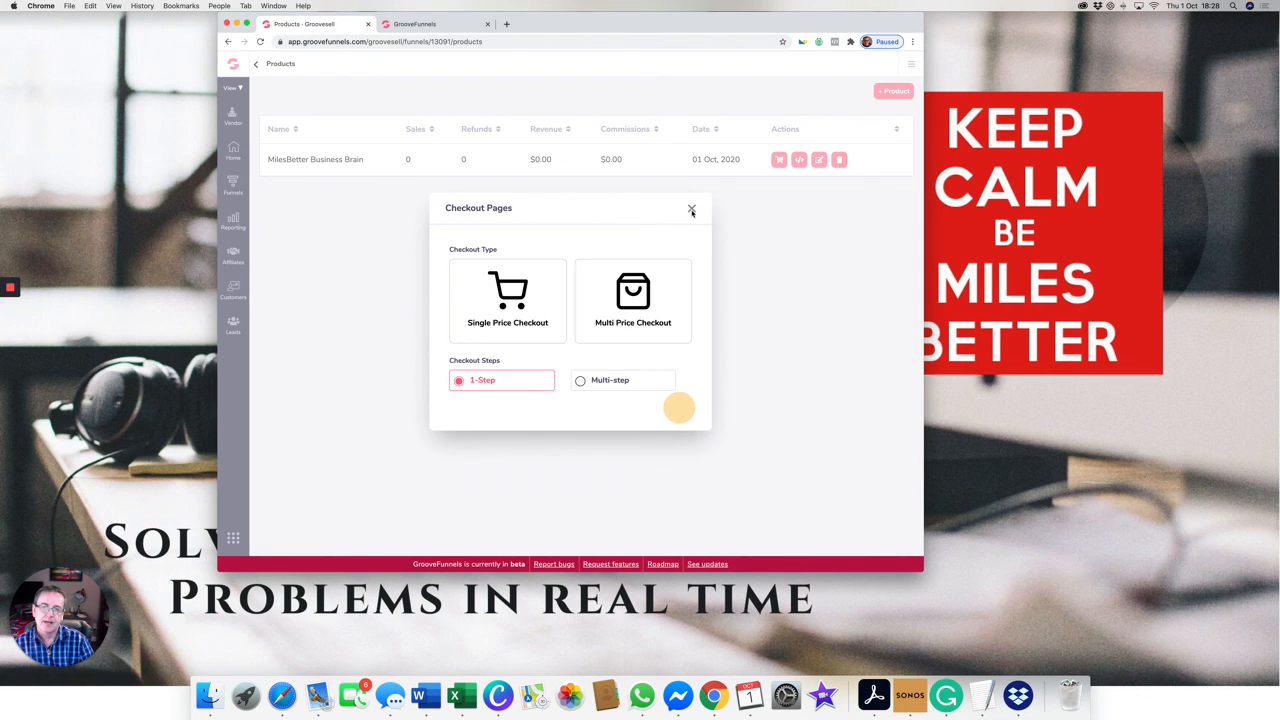
pyautogui.click(691, 210)
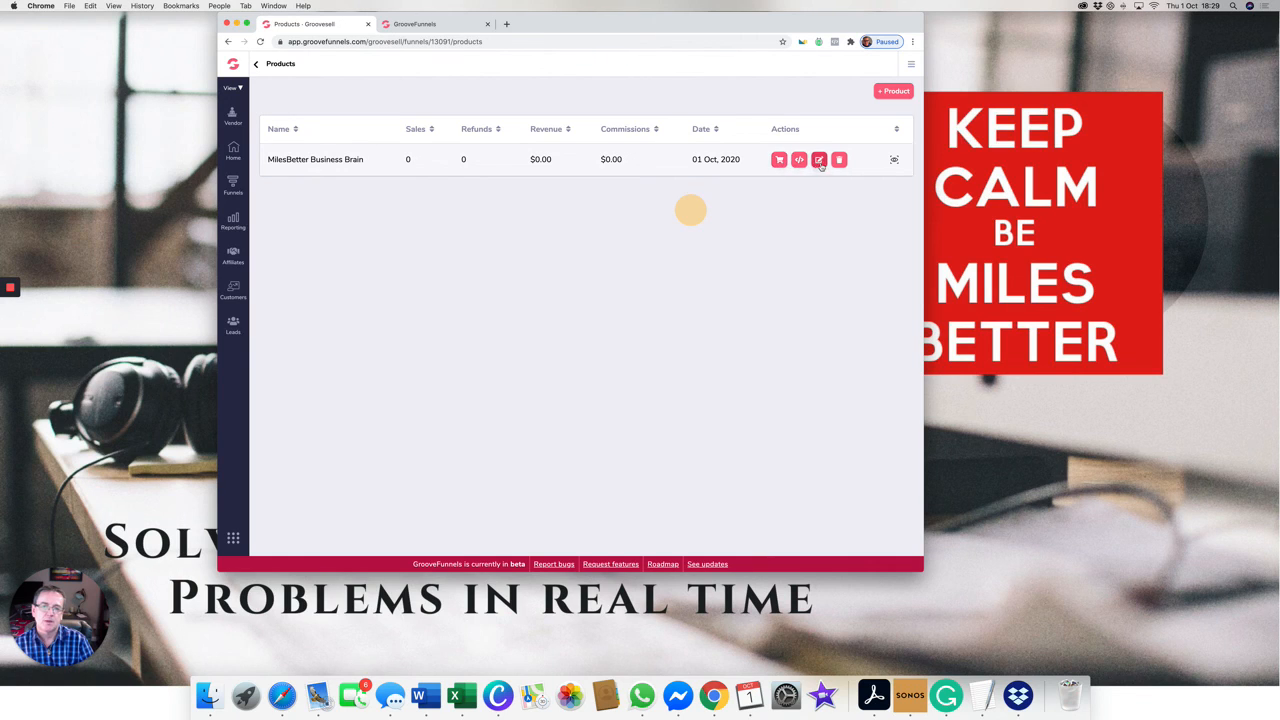
pyautogui.click(256, 64)
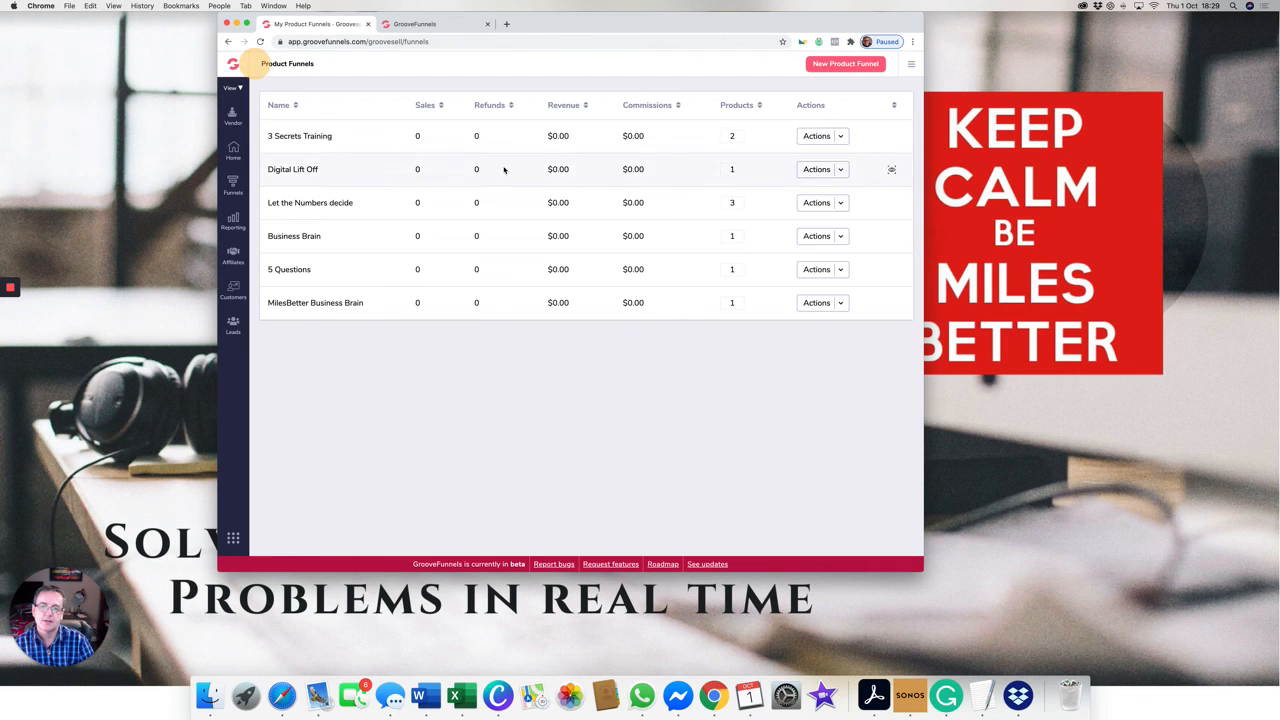
# - Open the MilesBetter Business Brain funnel's promotion tools and copy the affiliate portal link of the Default Promotion Tools
pyautogui.click(816, 303)
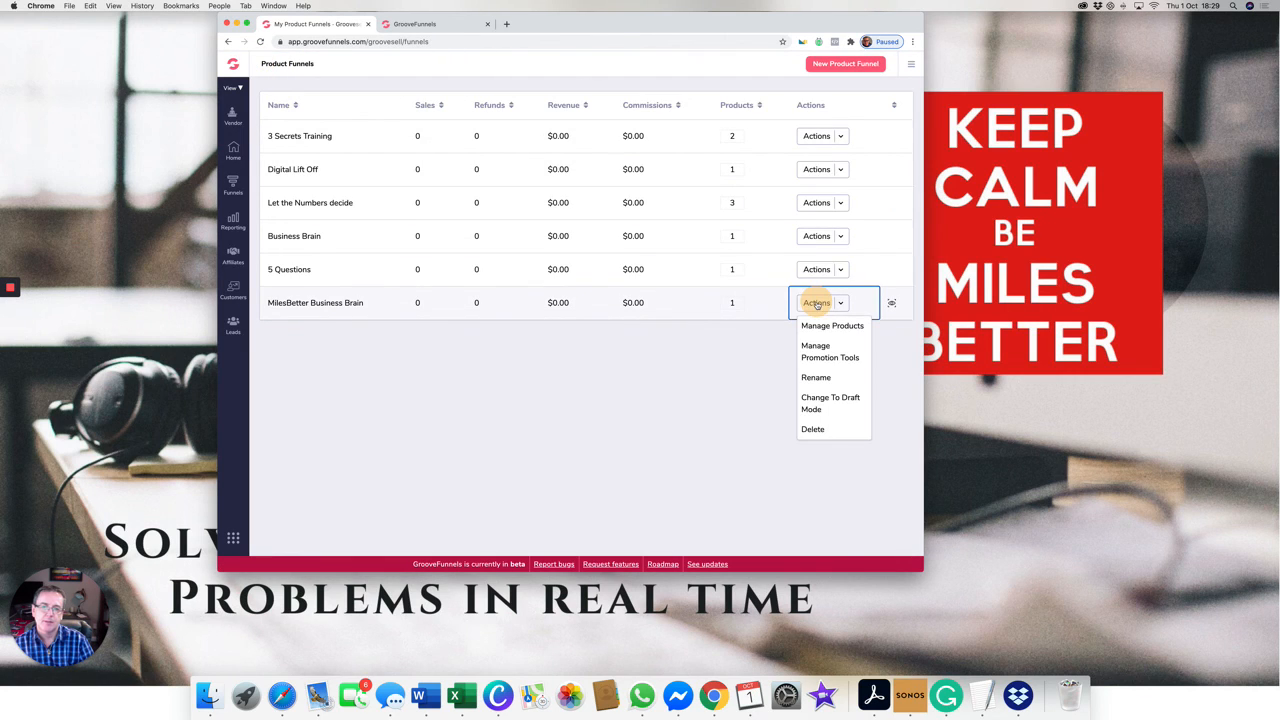
pyautogui.click(825, 358)
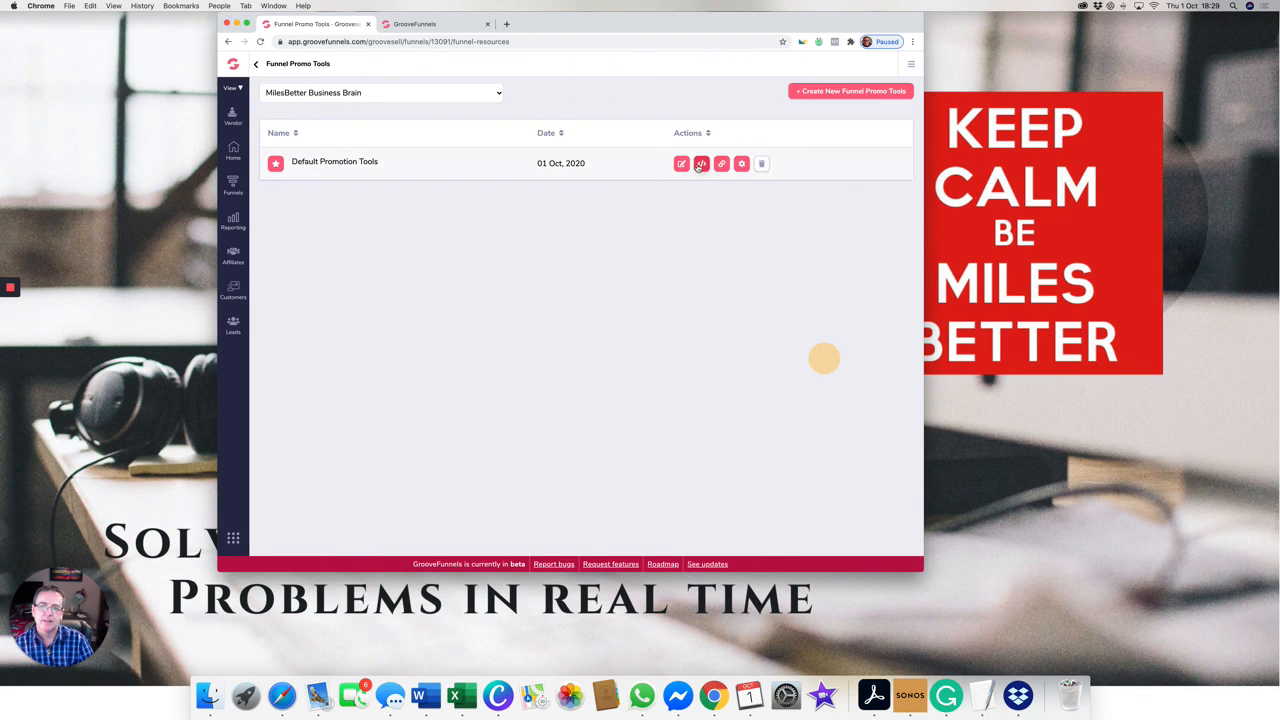
pyautogui.click(722, 164)
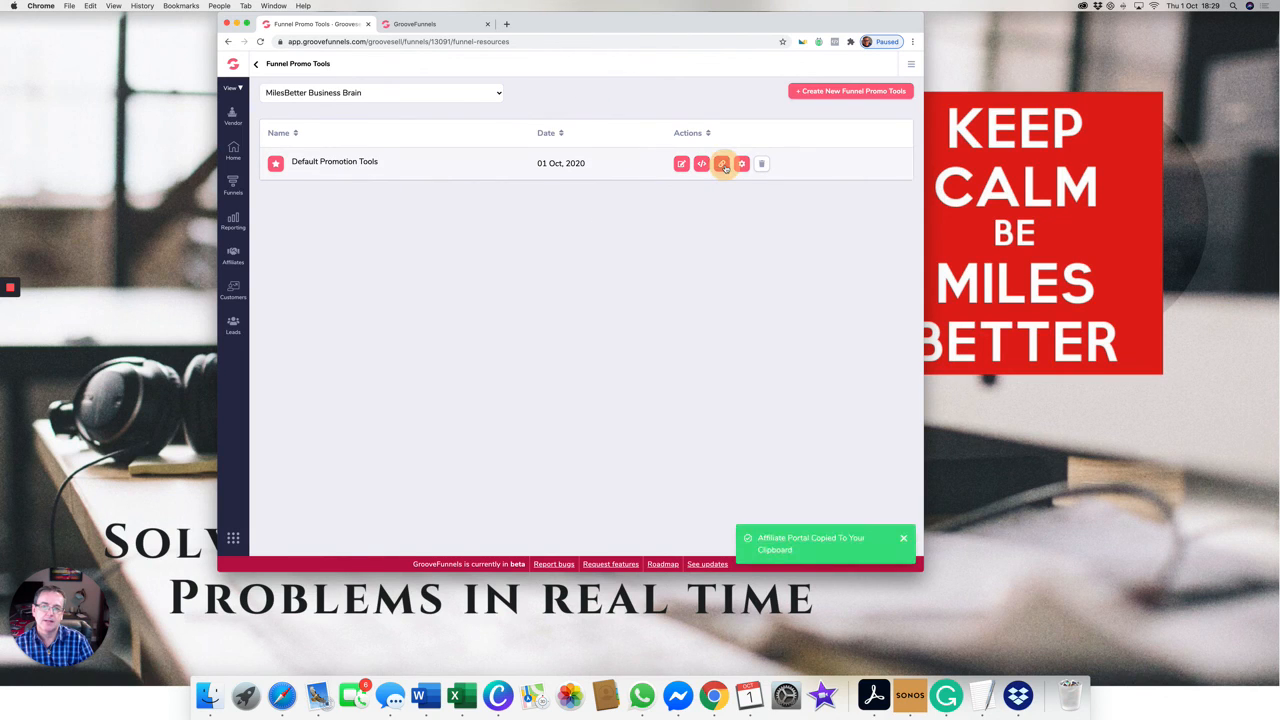